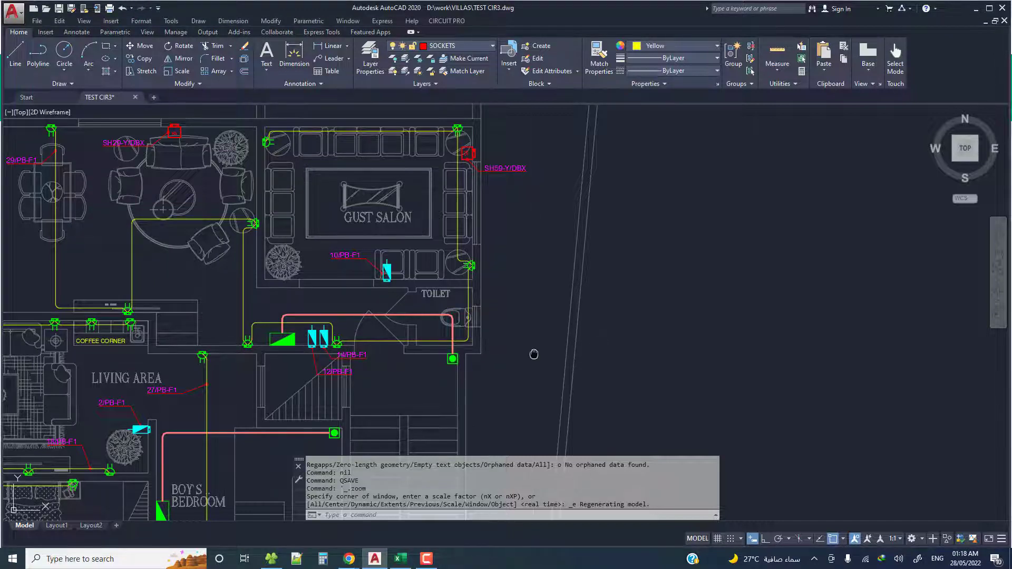
# Pan and zoom the floor plan to bring the Boy's Bedroom area into view.
pyautogui.moveTo(533, 355); pyautogui.dragTo(538, 332, button='middle')
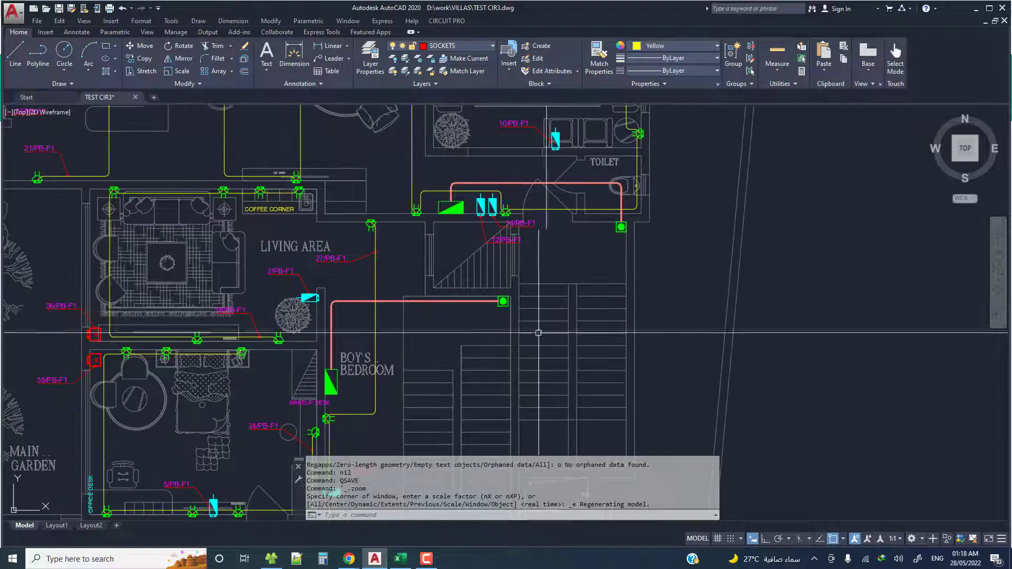
pyautogui.scroll(1, 335, 358)
pyautogui.scroll(4, 335, 358)
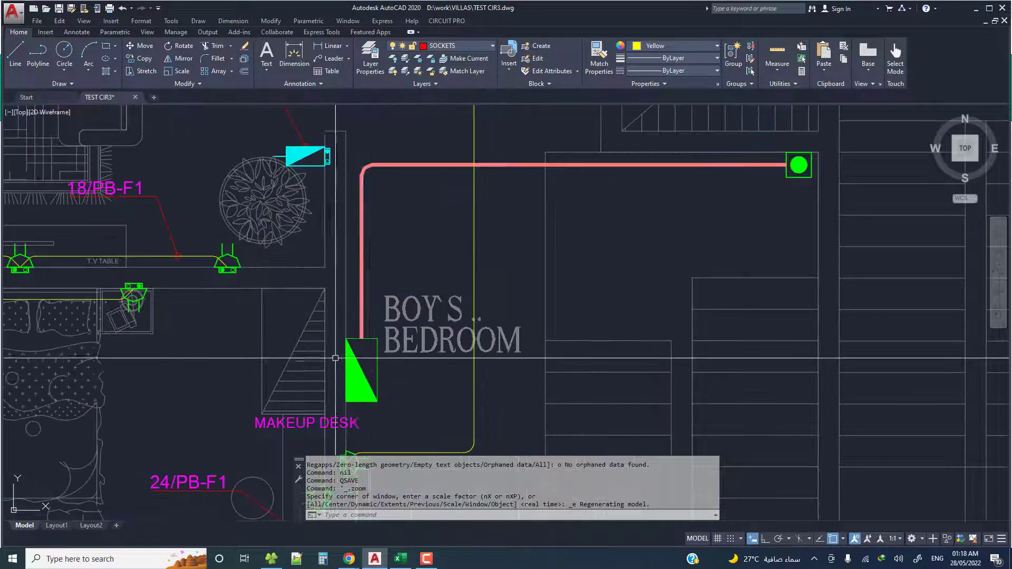
pyautogui.scroll(-7, 383, 377)
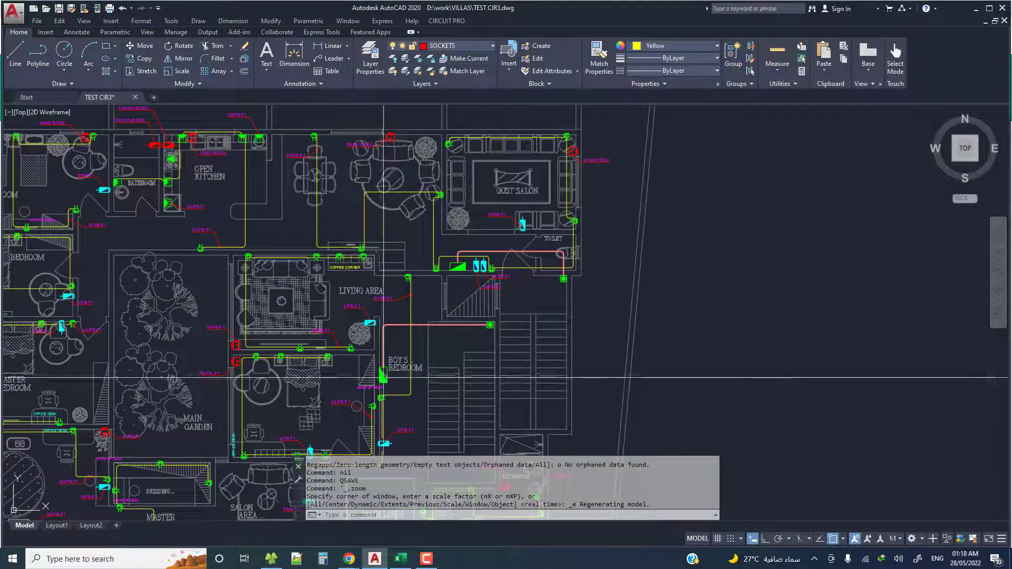
pyautogui.moveTo(402, 328); pyautogui.dragTo(438, 313, button='middle')
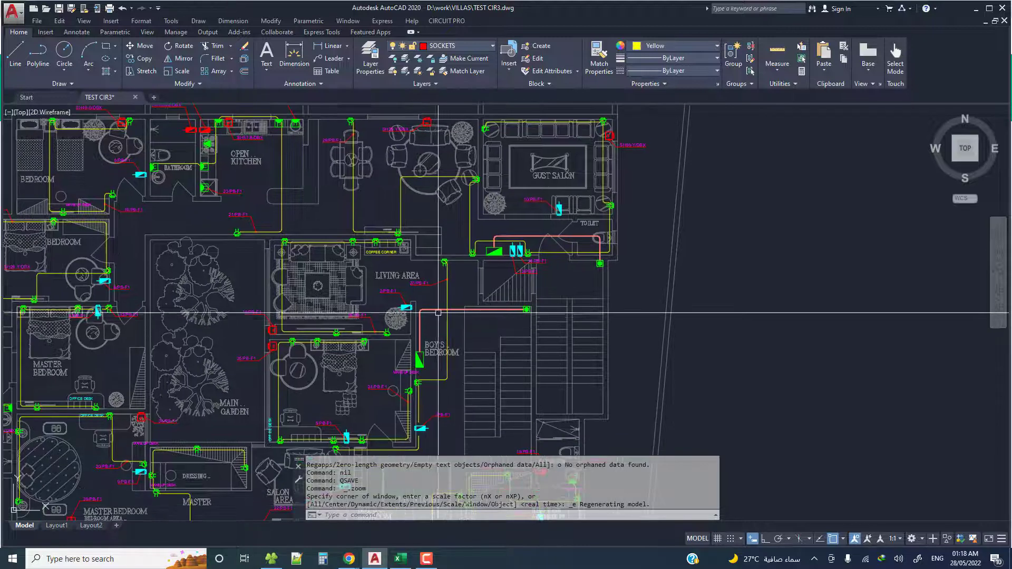
pyautogui.scroll(2, 386, 404)
pyautogui.scroll(2, 385, 399)
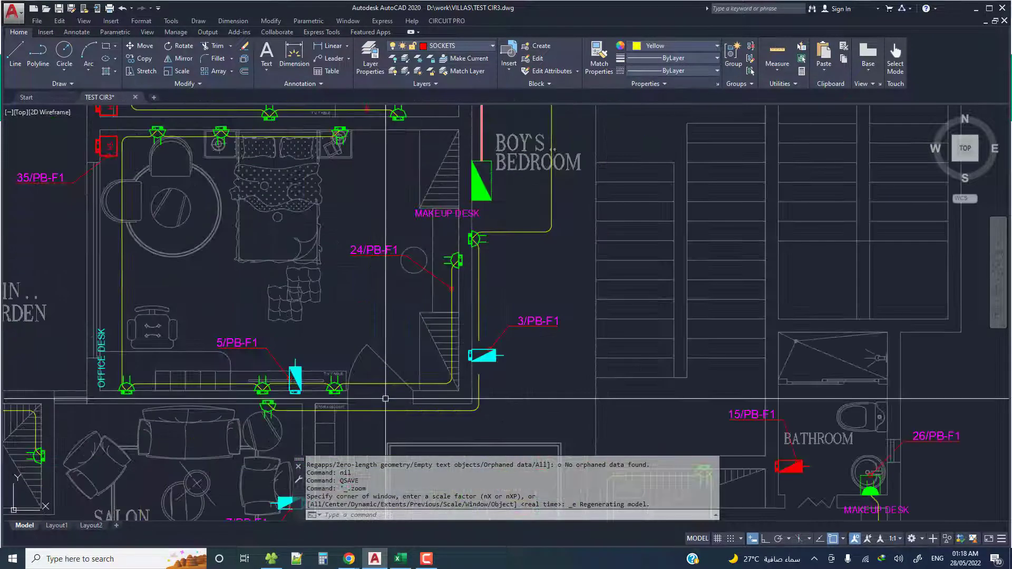
pyautogui.moveTo(503, 193)
pyautogui.mouseDown(button='middle')
pyautogui.moveTo(461, 327)
pyautogui.moveTo(402, 314)
pyautogui.mouseUp(button='middle')
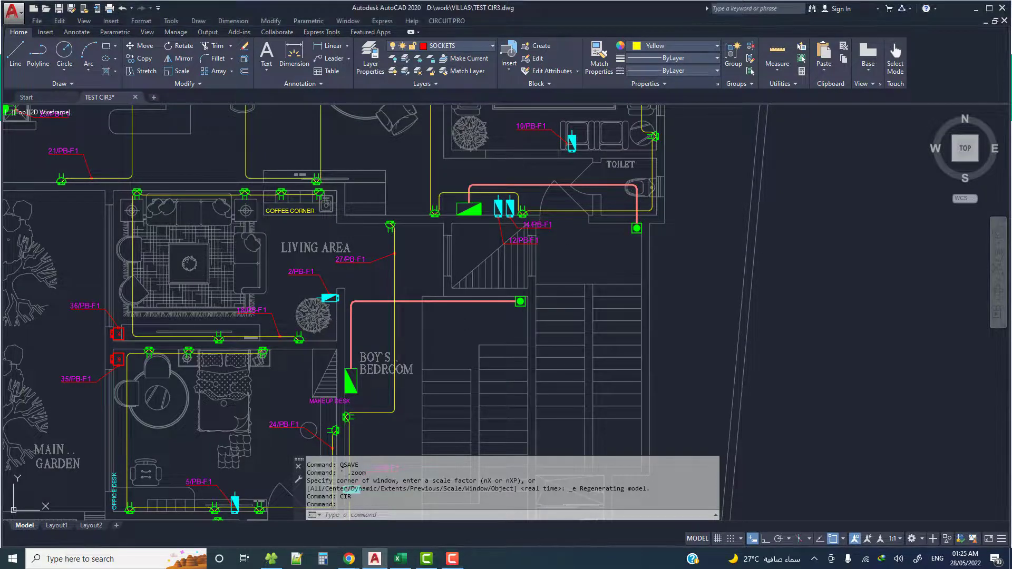
# Launch the CIRCUIT PRO Wiring Assistant with CIR and move it off the plan.
pyautogui.press('Escape')
pyautogui.write('CIR')
pyautogui.press('Return')
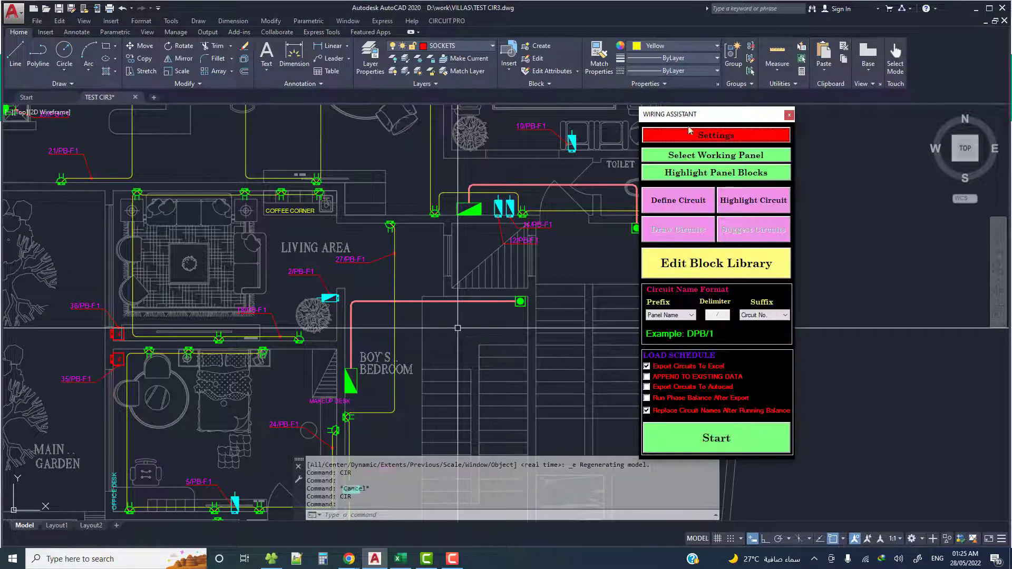
pyautogui.moveTo(711, 115)
pyautogui.mouseDown()
pyautogui.moveTo(769, 117)
pyautogui.moveTo(649, 119)
pyautogui.moveTo(658, 111)
pyautogui.mouseUp()
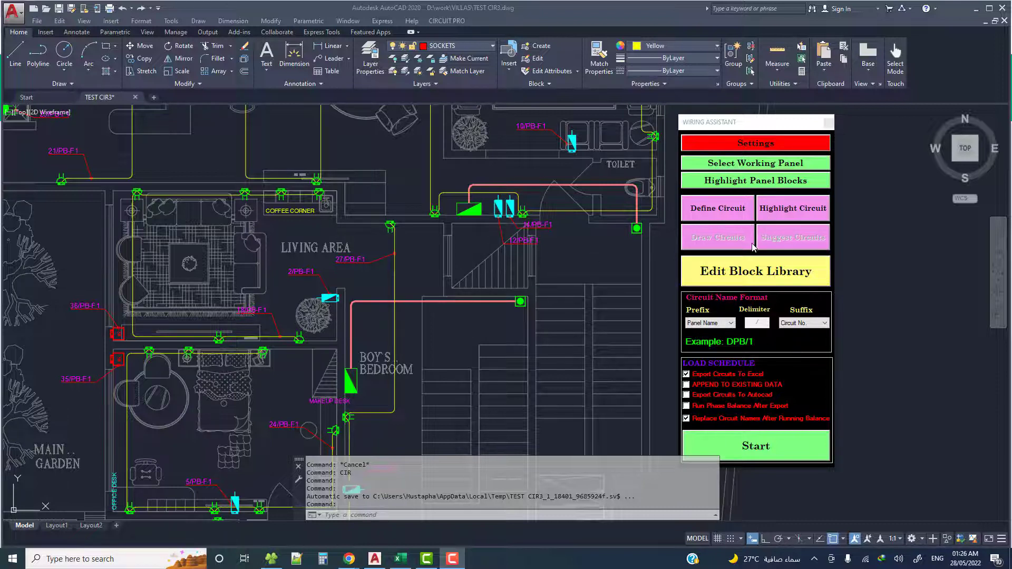
pyautogui.moveTo(741, 128); pyautogui.dragTo(816, 133)
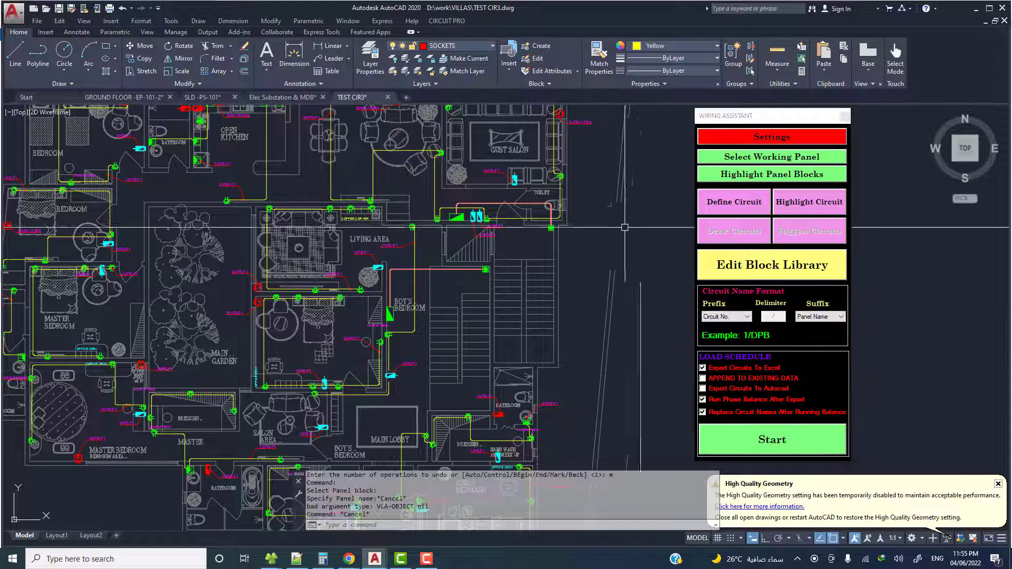
# Set the green Boy's Bedroom panel block as the working panel, named PB-F1.
pyautogui.click(742, 161)
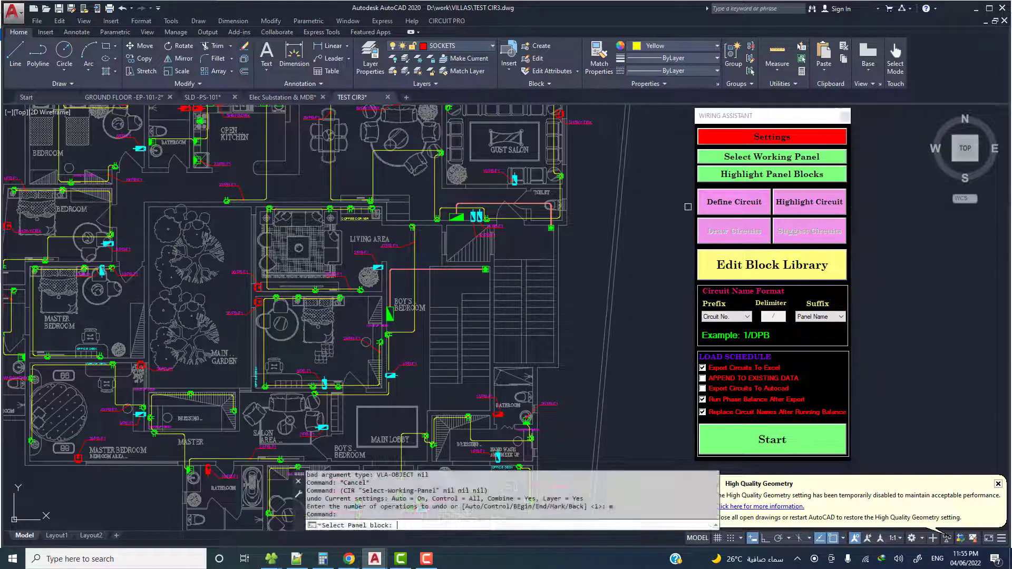
pyautogui.scroll(4, 390, 315)
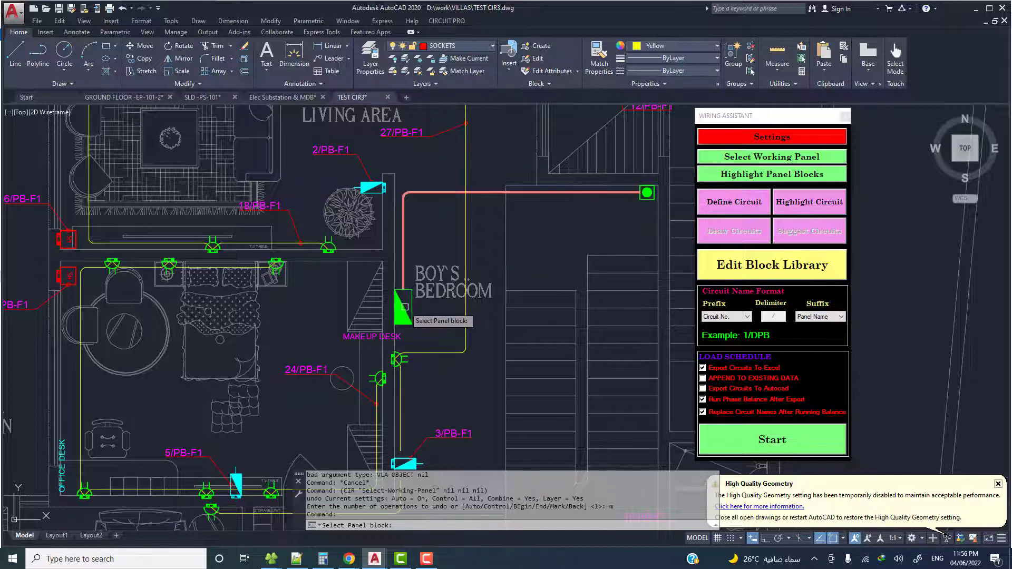
pyautogui.click(403, 306)
pyautogui.click(527, 296)
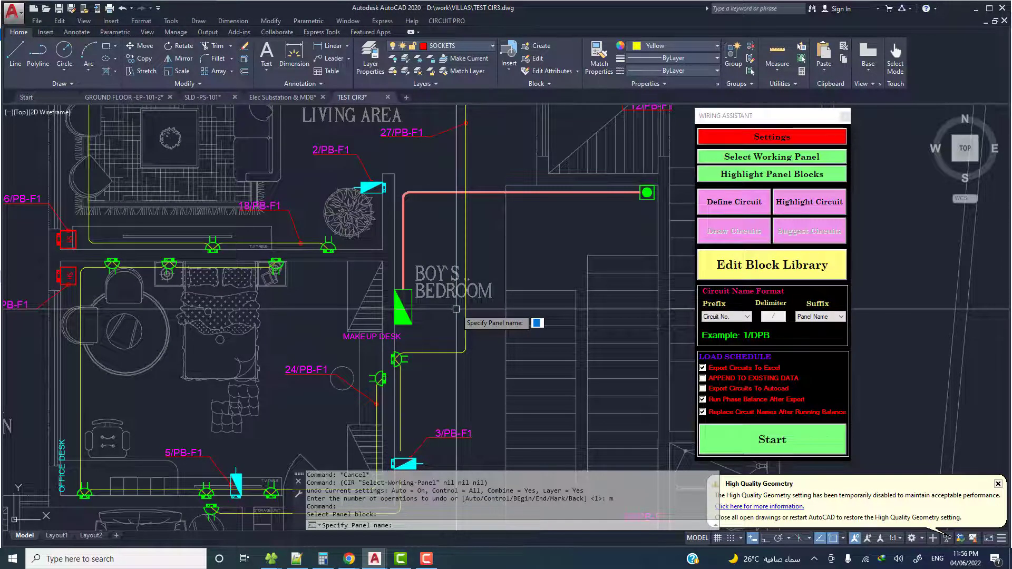
pyautogui.write('PB-F')
pyautogui.write('1')
pyautogui.press('Return')
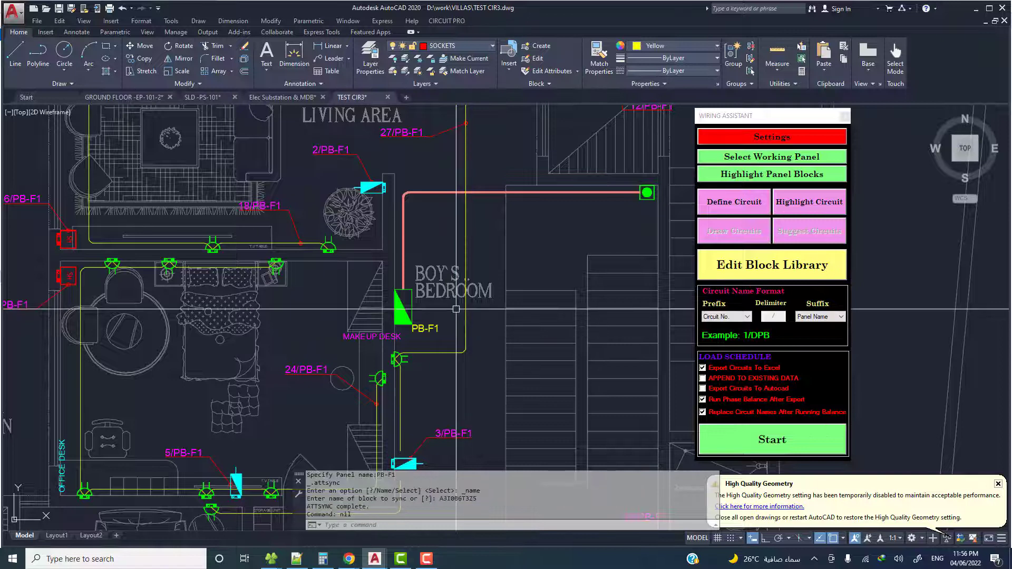
pyautogui.scroll(-2, 445, 316)
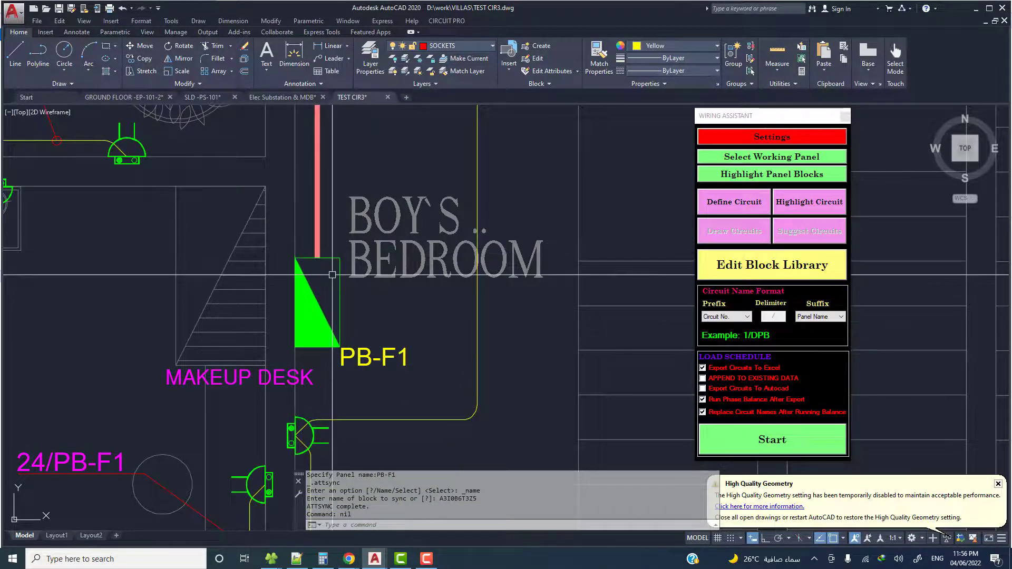
pyautogui.scroll(-1, 525, 329)
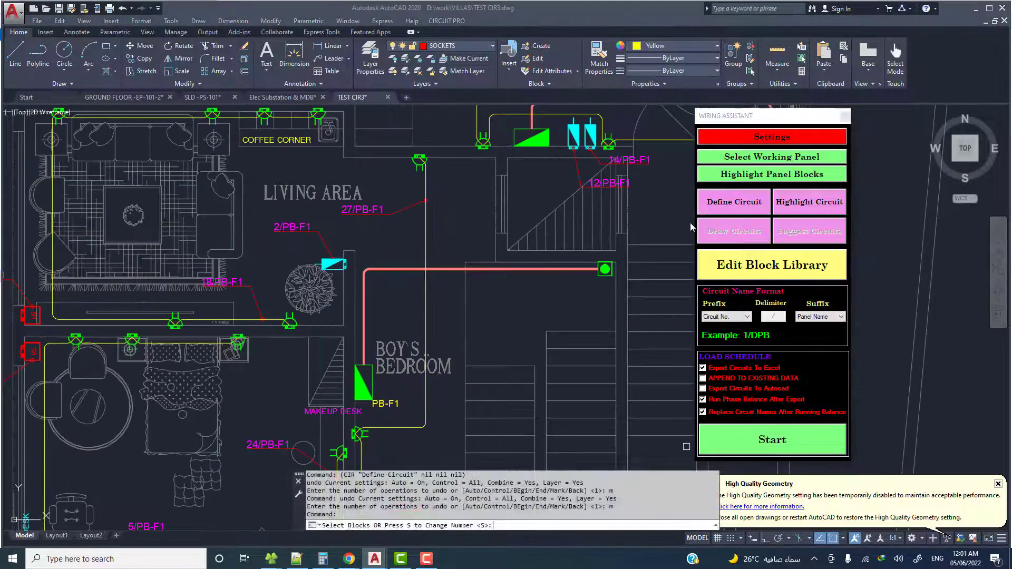
# Start Define Circuit for panel PB-F1 and frame the living area.
pyautogui.click(733, 206)
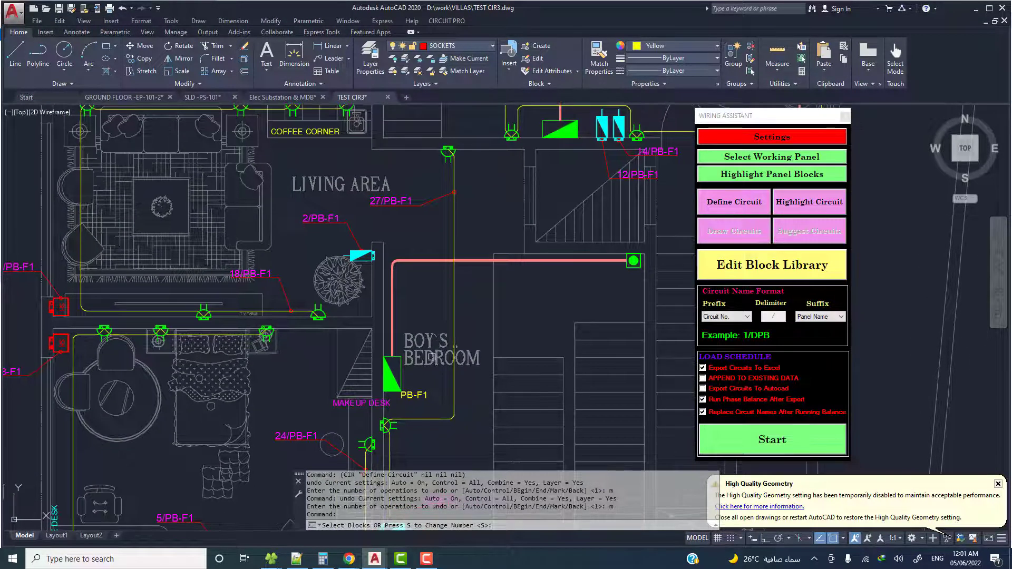
pyautogui.moveTo(489, 316); pyautogui.dragTo(504, 318, button='middle')
pyautogui.moveTo(355, 236); pyautogui.dragTo(343, 247, button='middle')
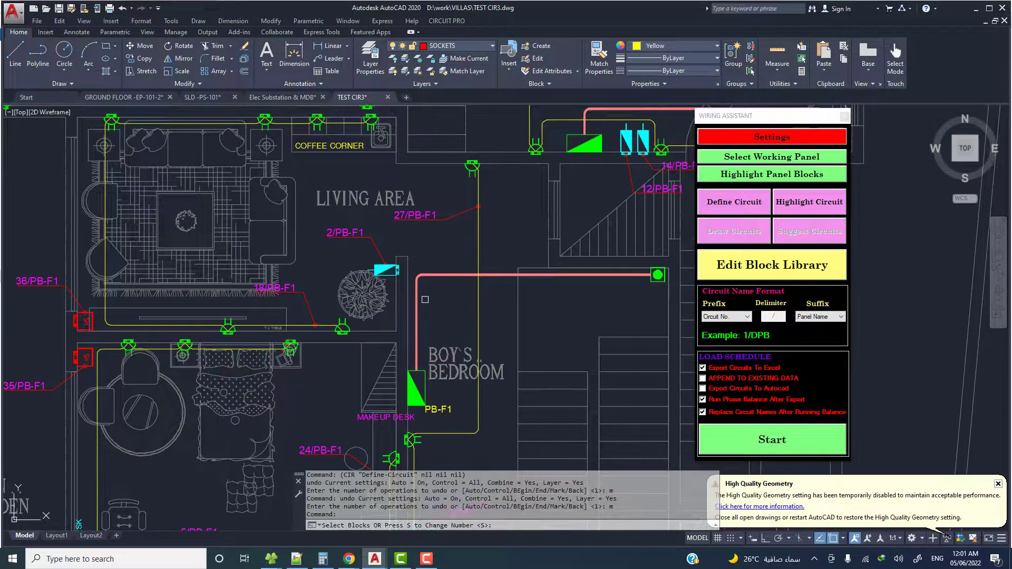
pyautogui.scroll(4, 343, 248)
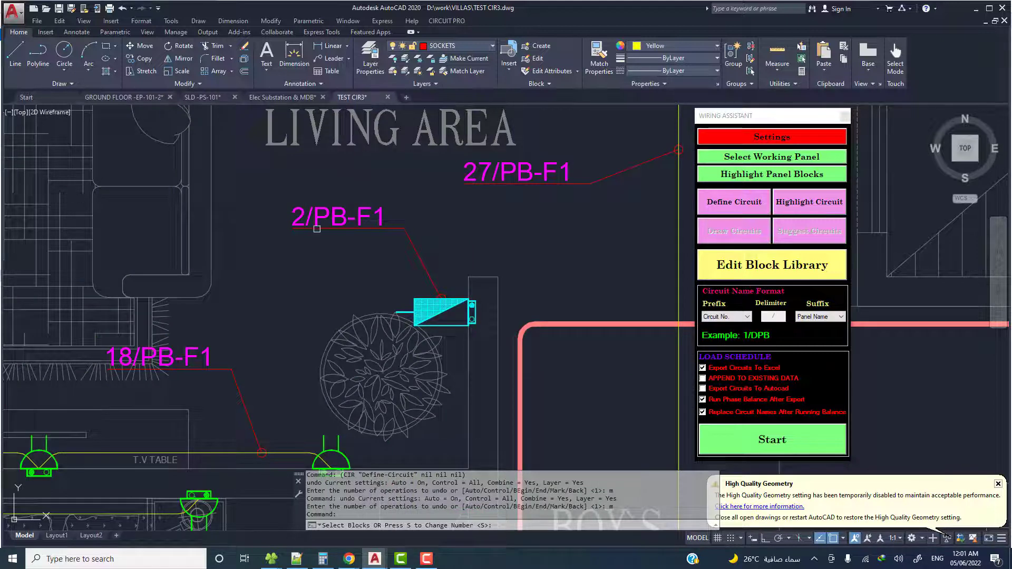
pyautogui.moveTo(361, 216); pyautogui.dragTo(365, 229, button='middle')
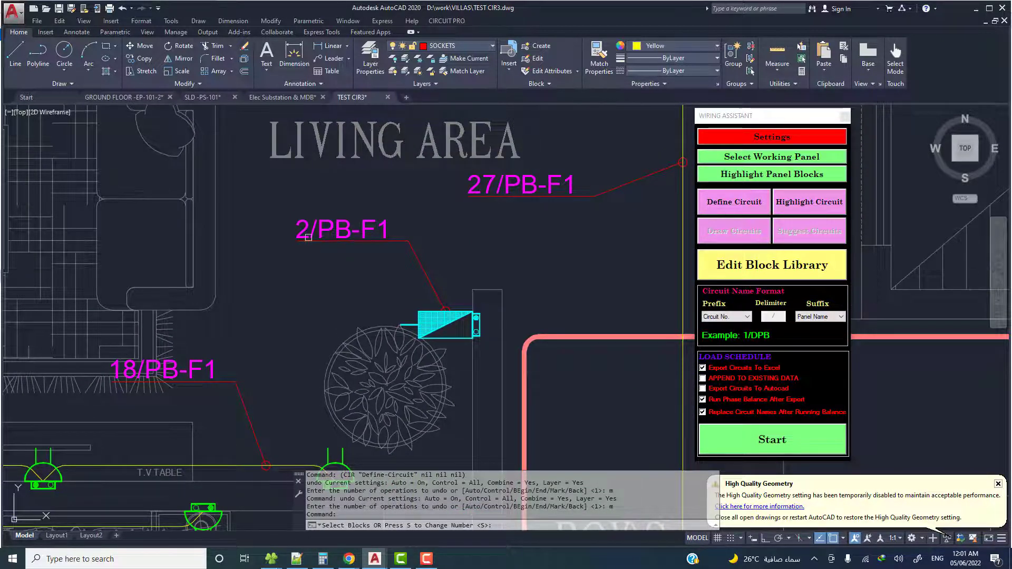
pyautogui.scroll(-6, 379, 226)
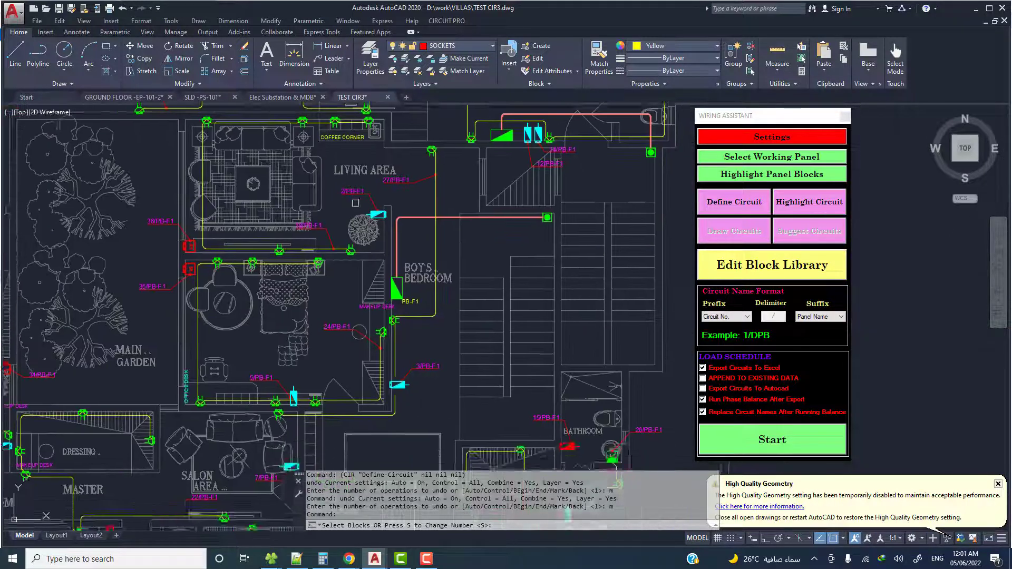
pyautogui.scroll(4, 381, 272)
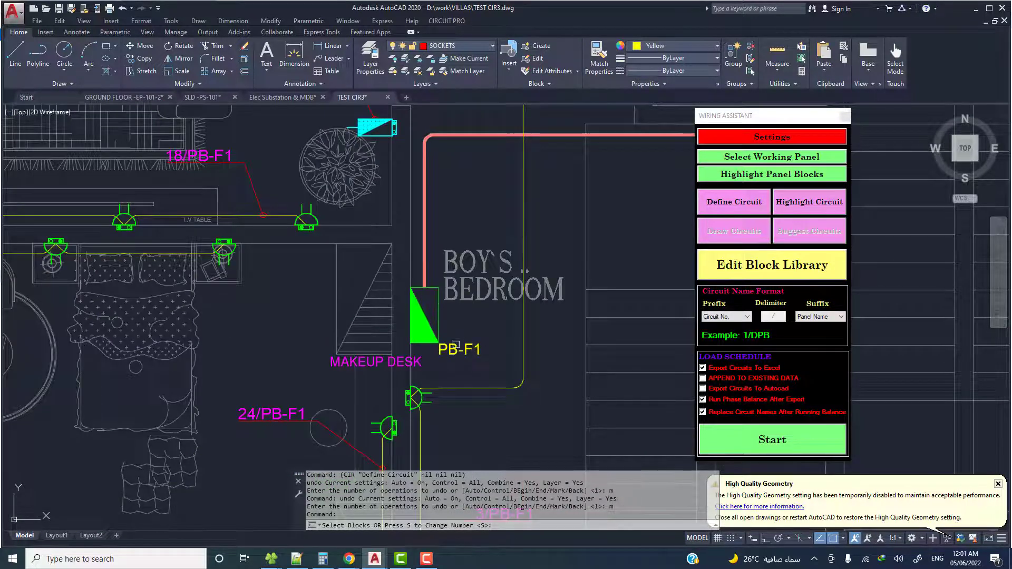
pyautogui.scroll(-1, 437, 261)
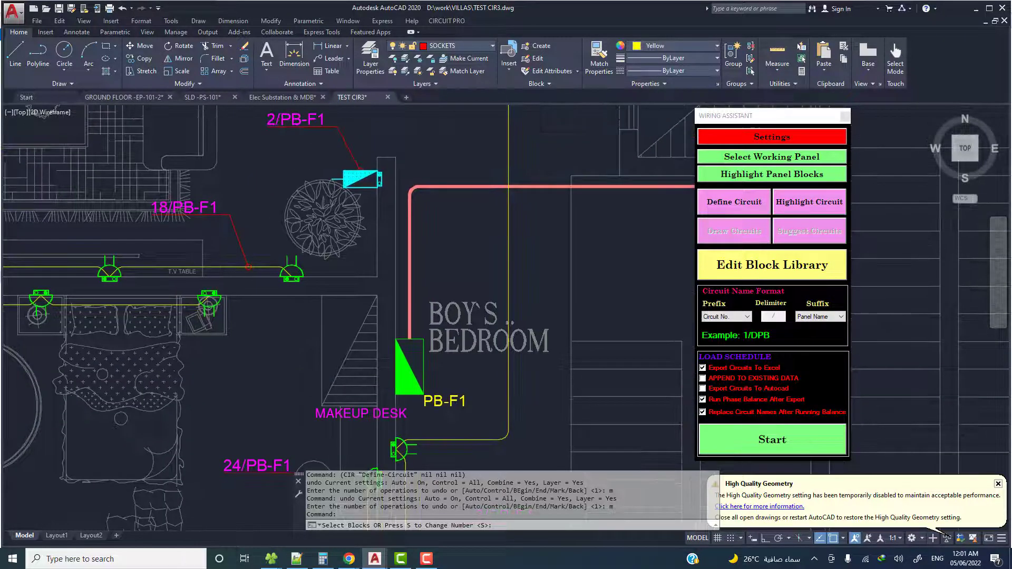
pyautogui.scroll(-1, 422, 263)
pyautogui.scroll(-2, 410, 263)
pyautogui.scroll(1, 410, 263)
pyautogui.scroll(3, 403, 261)
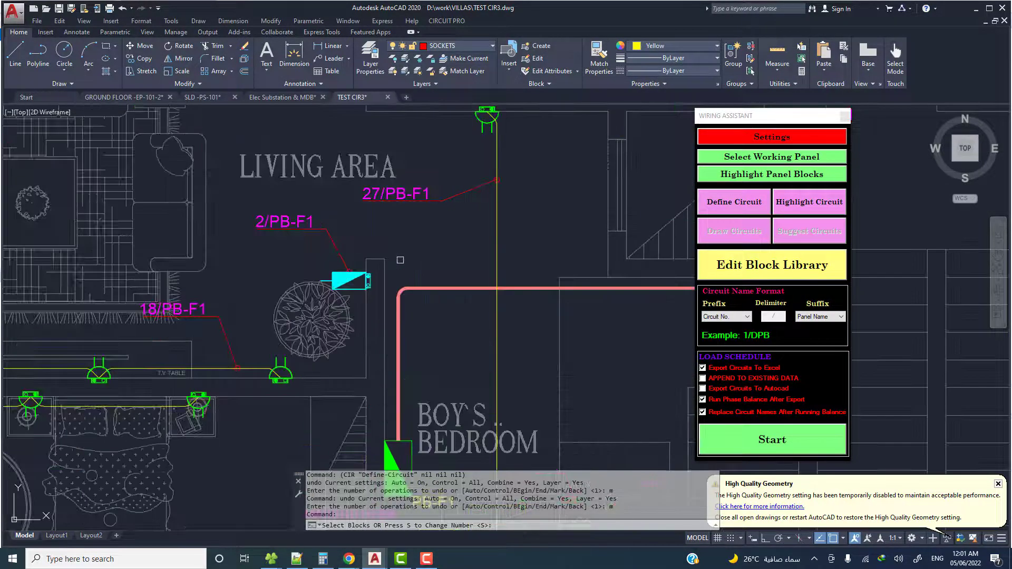
pyautogui.scroll(-1, 406, 261)
pyautogui.scroll(-1, 401, 266)
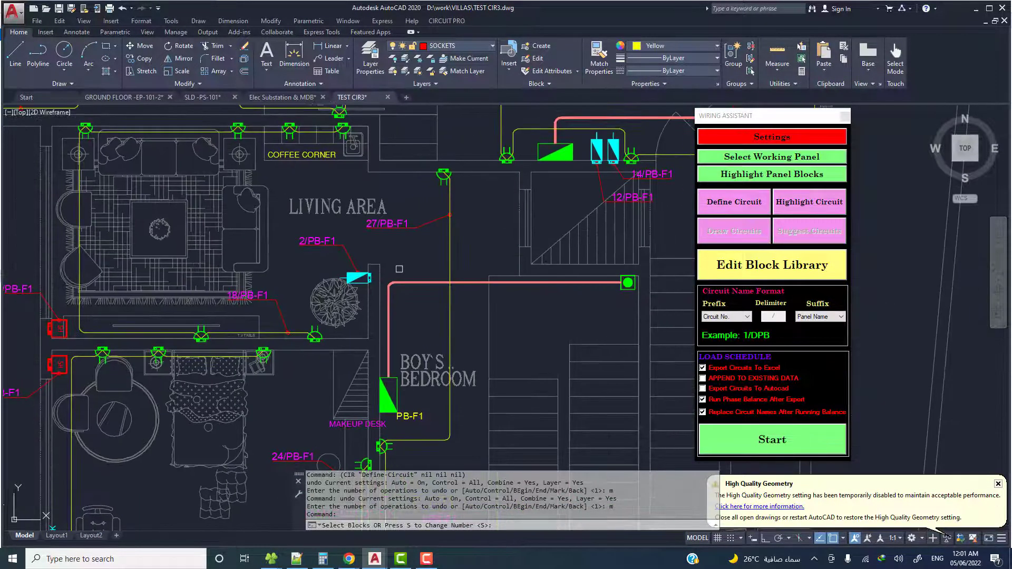
# Choose to change the circuit number and begin entering an F-prefixed number.
pyautogui.press('Return')
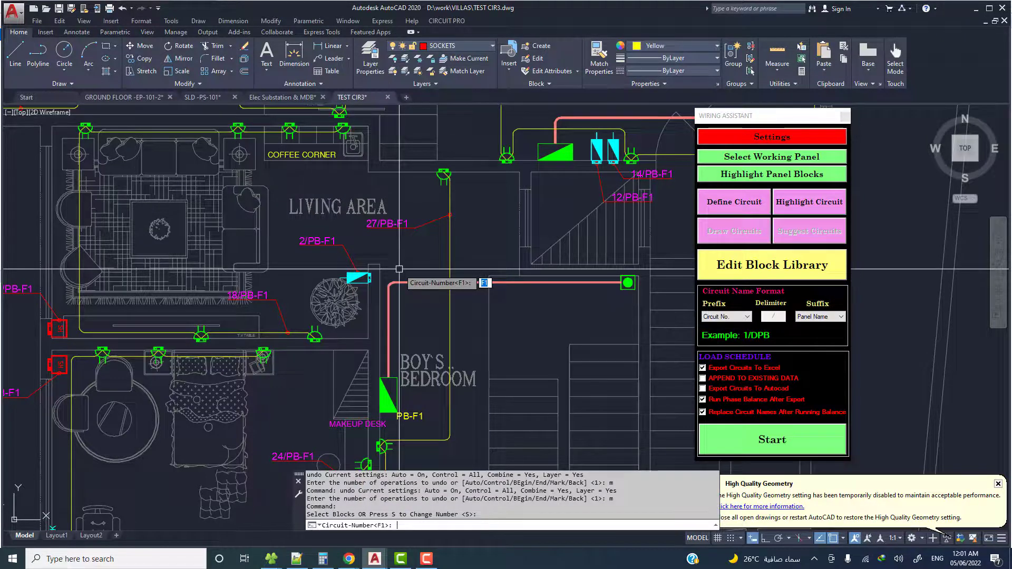
pyautogui.scroll(4, 399, 269)
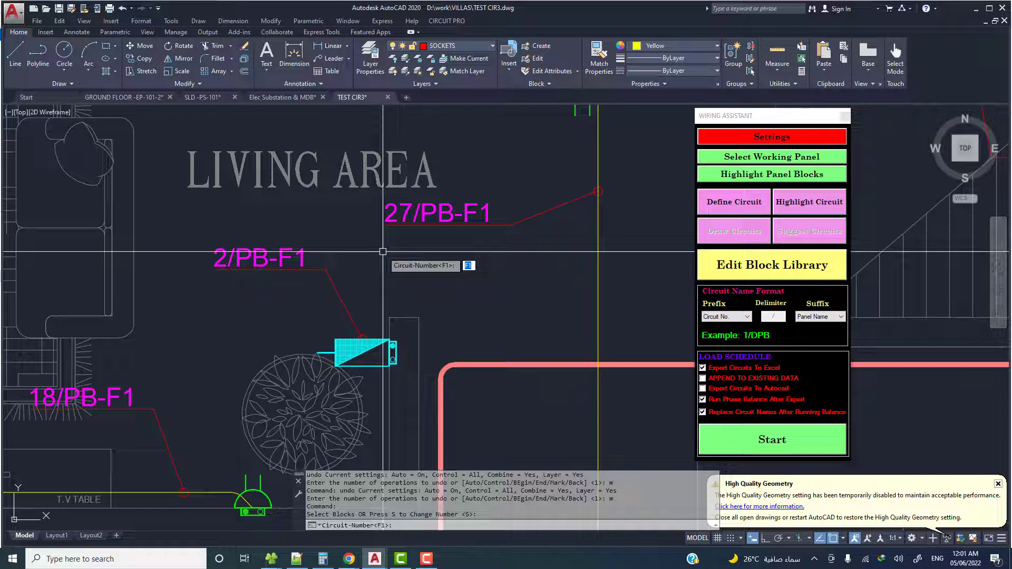
pyautogui.write('F')
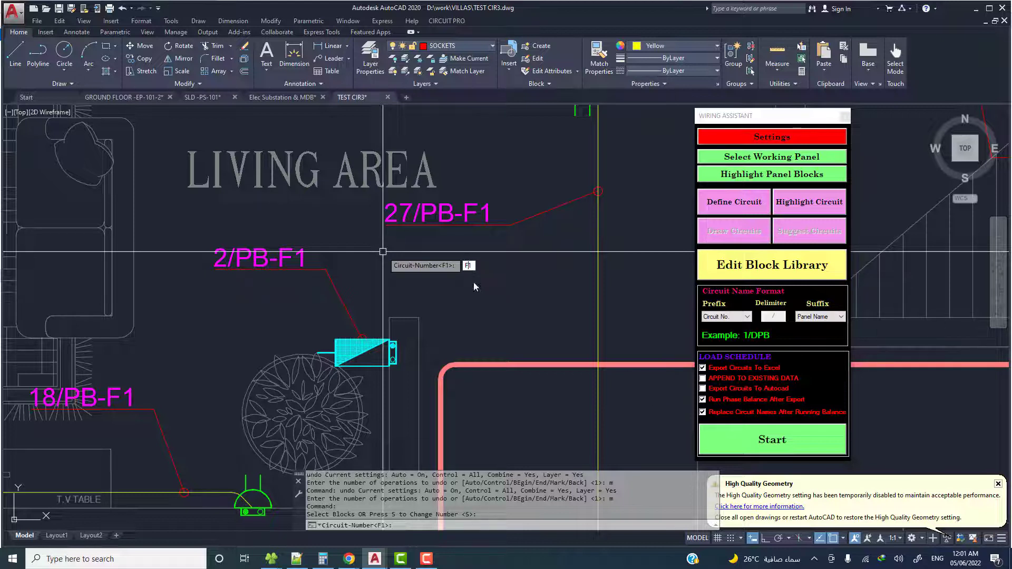
# Confirm circuit F1 and tag the 1/PB-F1 hand-wash socket with number 1.
pyautogui.press('Return')
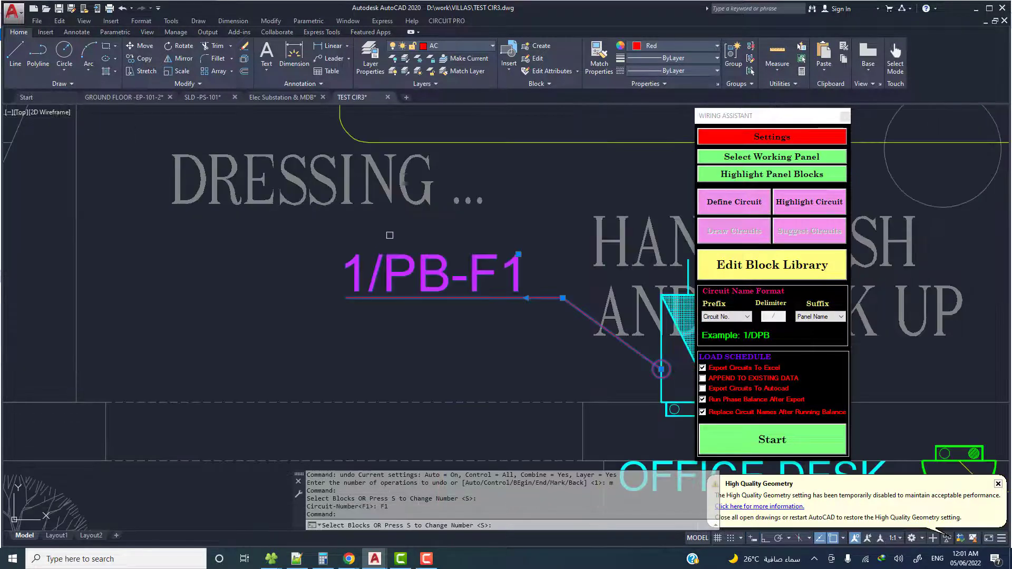
pyautogui.scroll(-6, 389, 235)
pyautogui.moveTo(442, 239); pyautogui.dragTo(419, 278, button='middle')
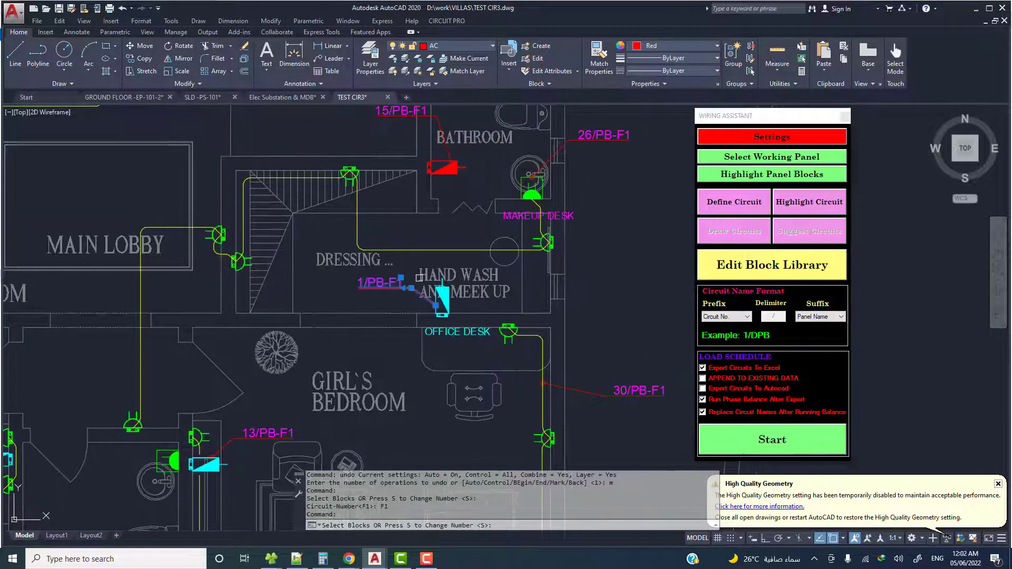
pyautogui.scroll(2, 399, 285)
pyautogui.scroll(2, 317, 274)
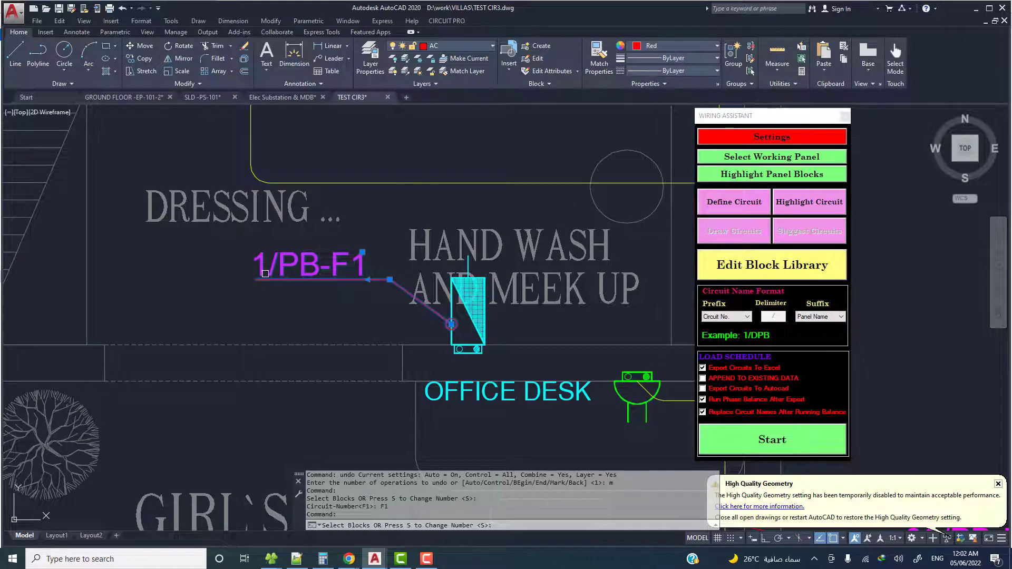
pyautogui.click(476, 288)
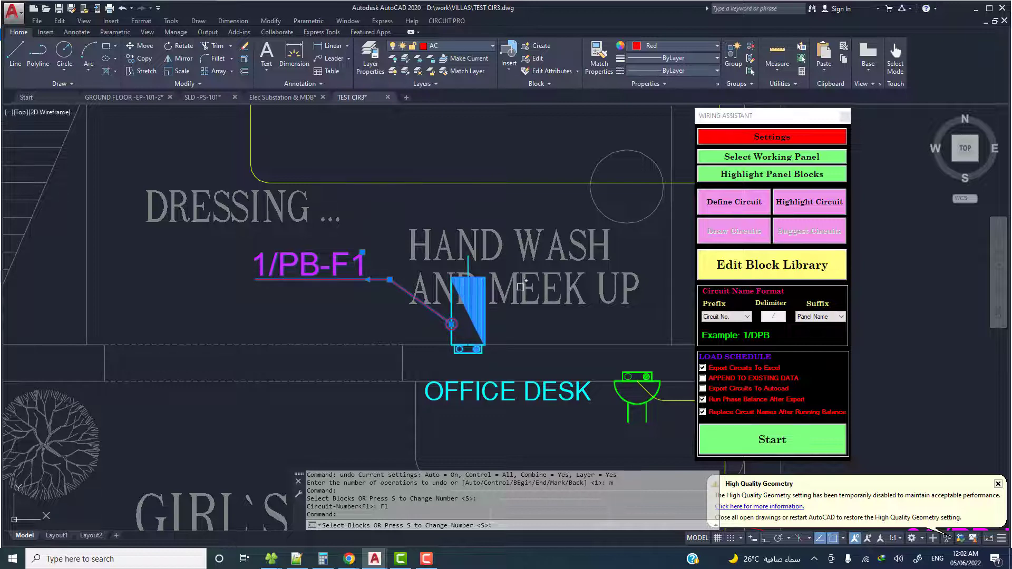
pyautogui.moveTo(452, 305); pyautogui.dragTo(442, 319, button='middle')
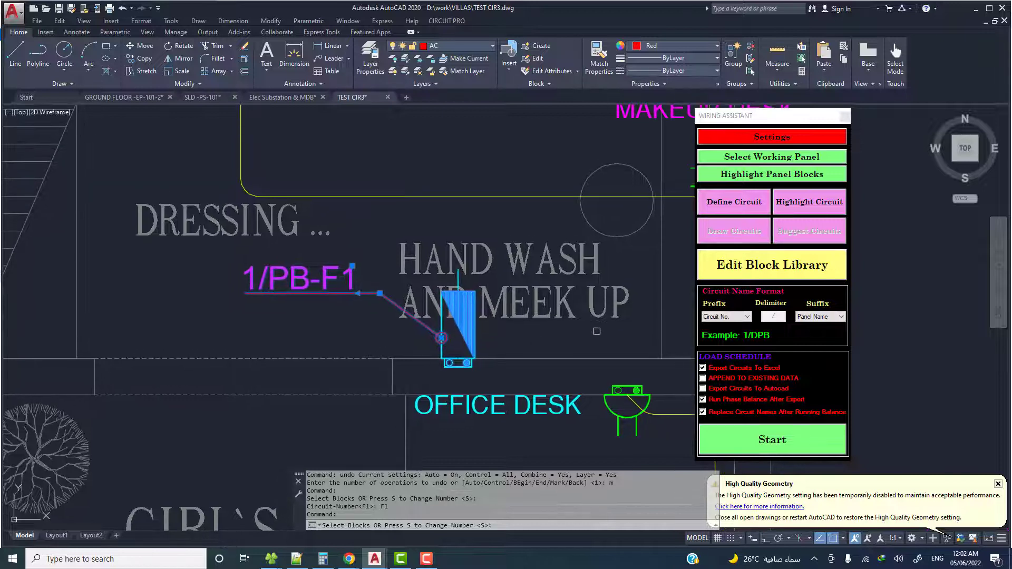
pyautogui.press('Return')
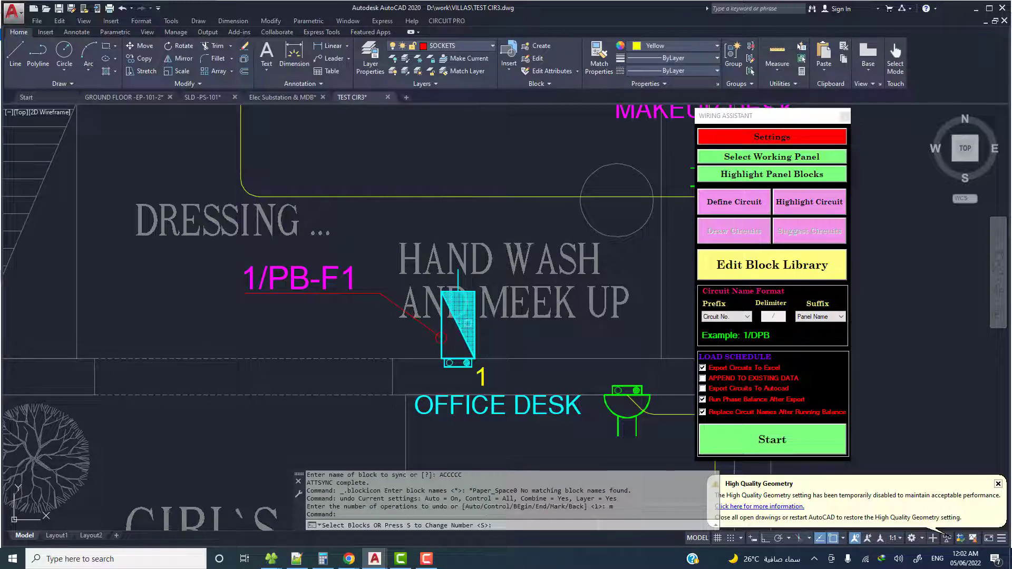
pyautogui.scroll(2, 473, 369)
pyautogui.scroll(2, 476, 375)
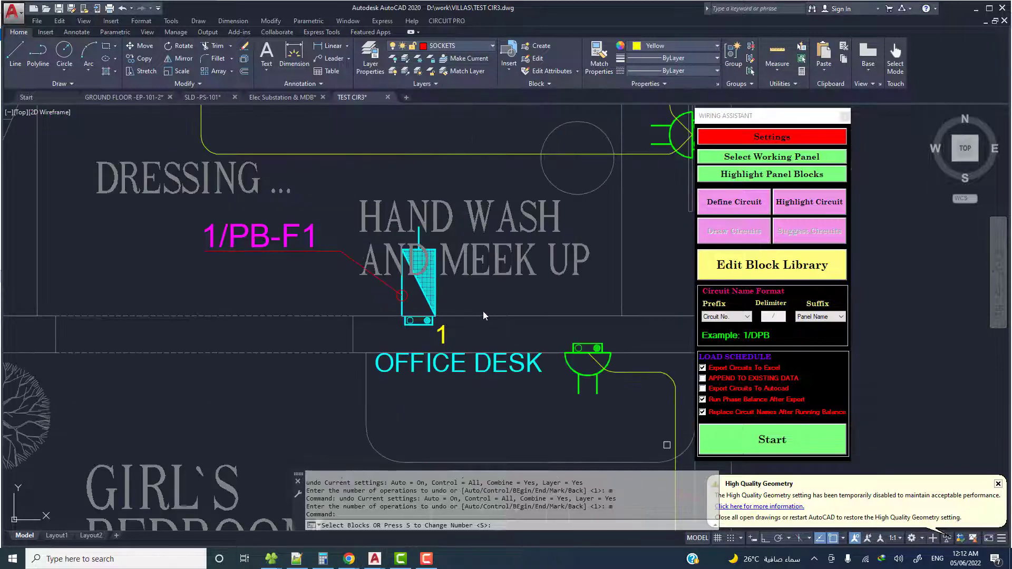
pyautogui.moveTo(477, 321); pyautogui.dragTo(416, 339, button='middle')
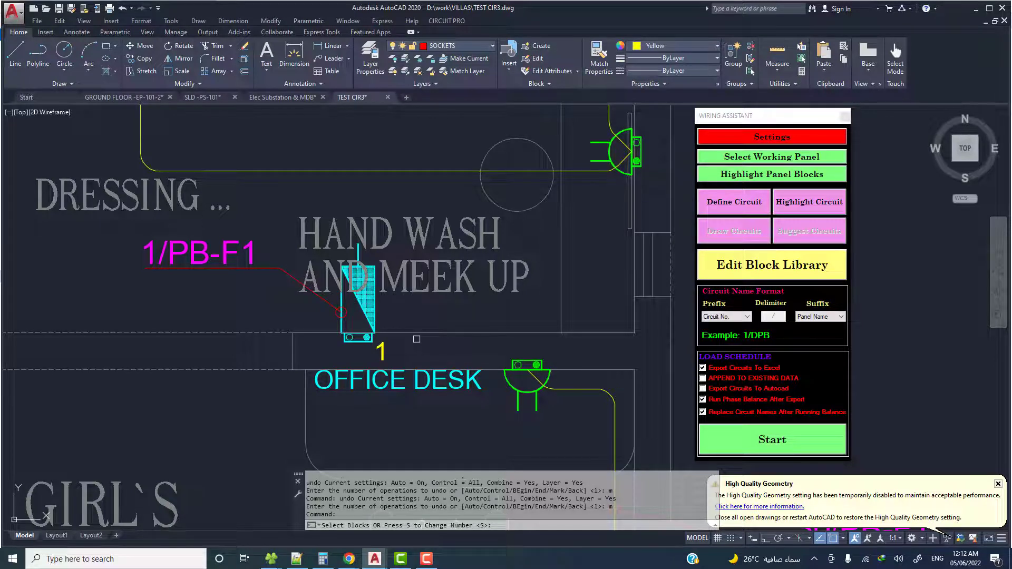
# Change the circuit number to 2 and tag the 2/PB-F1 socket.
pyautogui.press('Return')
pyautogui.write('2')
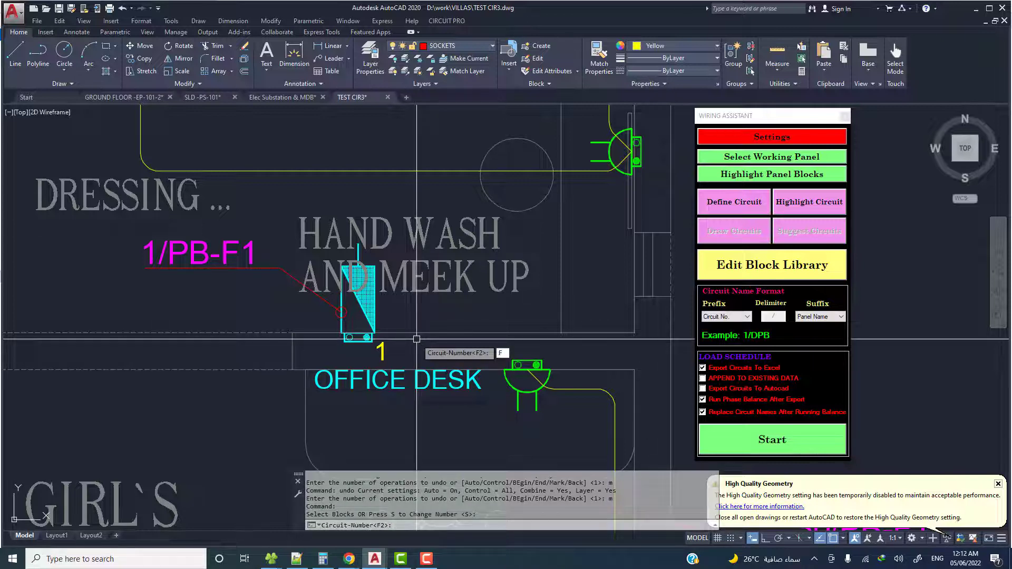
pyautogui.scroll(-5, 465, 299)
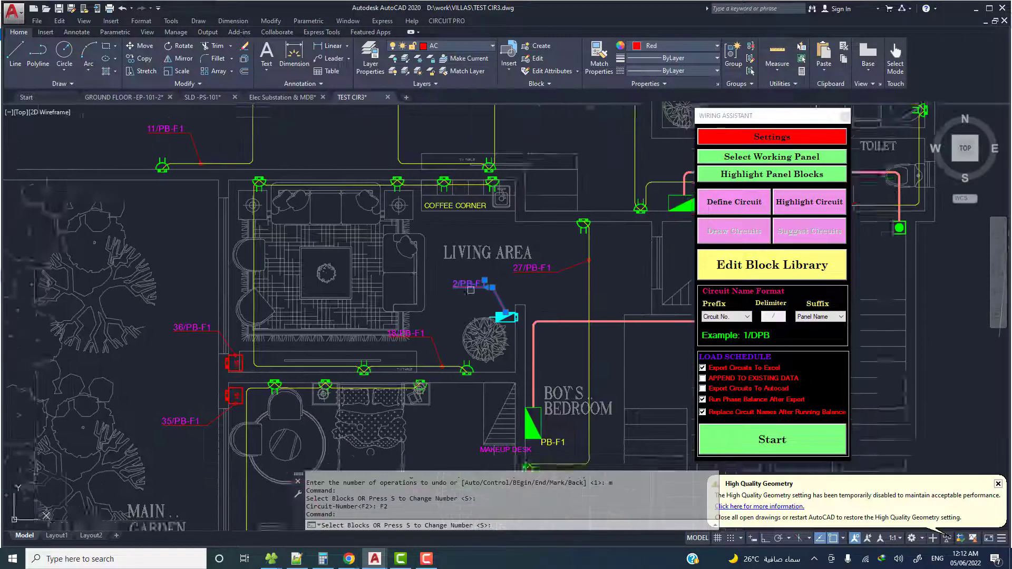
pyautogui.scroll(3, 466, 298)
pyautogui.scroll(1, 417, 318)
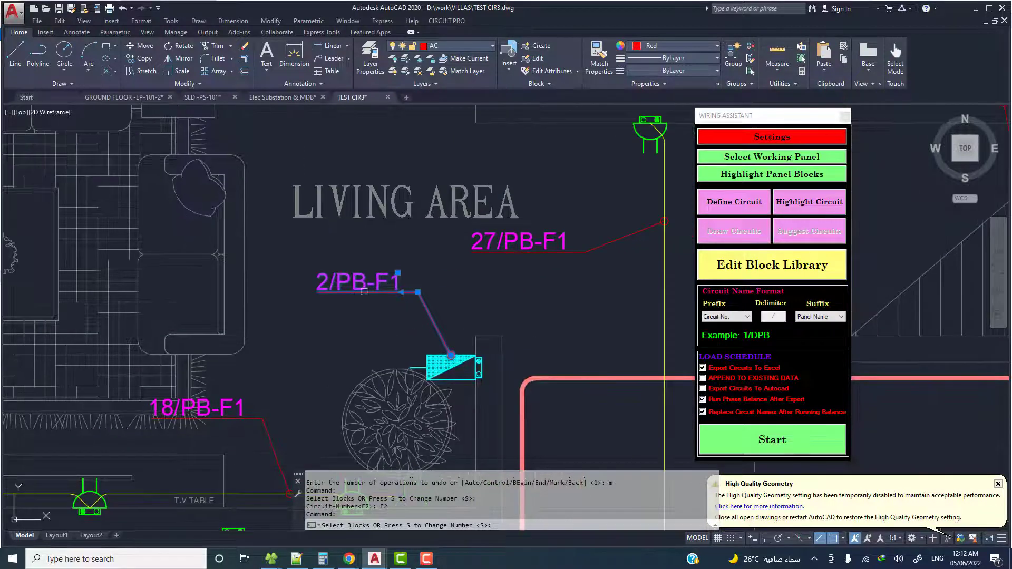
pyautogui.click(434, 360)
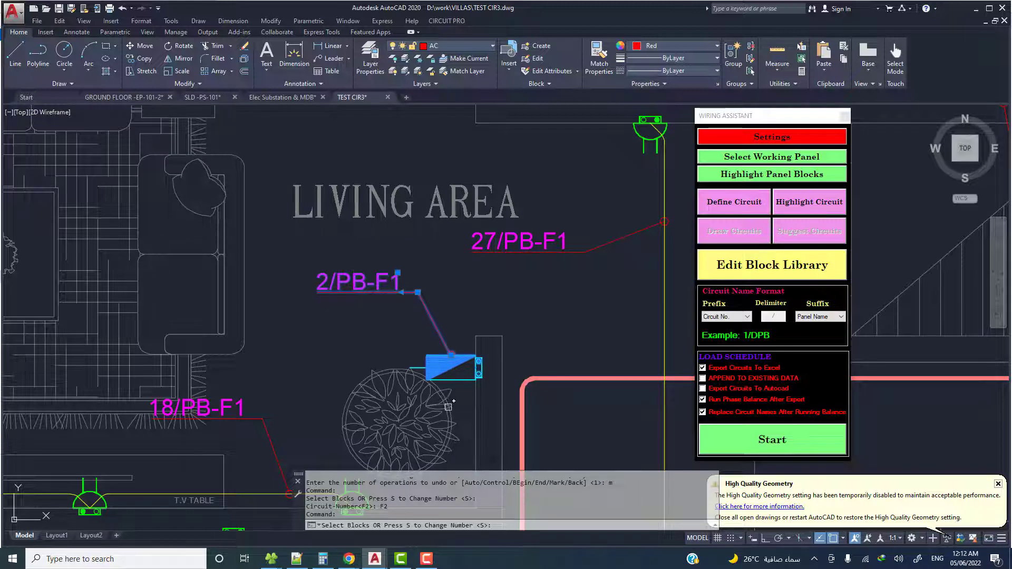
pyautogui.click(448, 357)
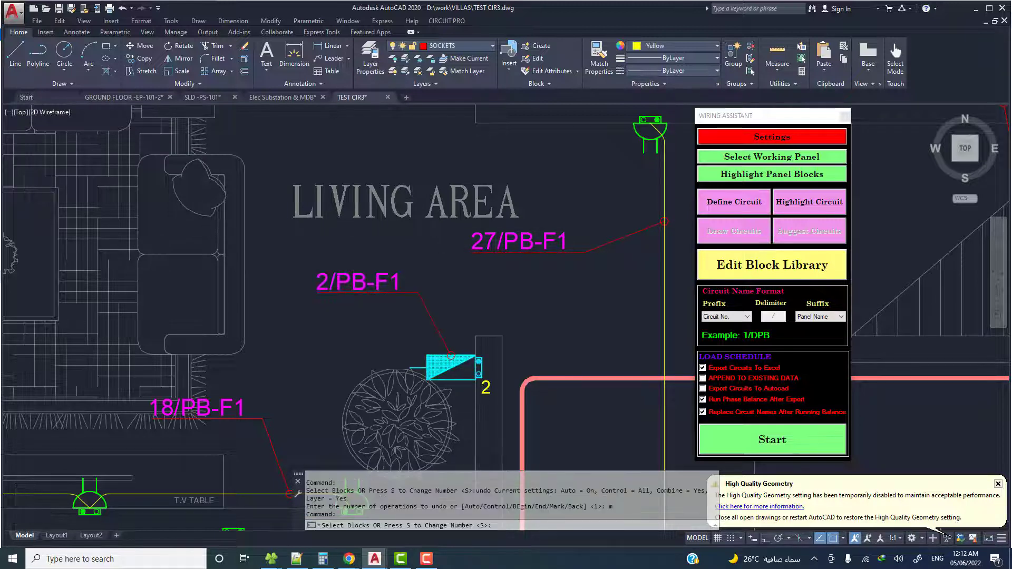
# Tag the 3/PB-F1, 4/PB-F1 and 5/PB-F1 sockets with circuits 3, 4 and 5.
pyautogui.scroll(5, 482, 387)
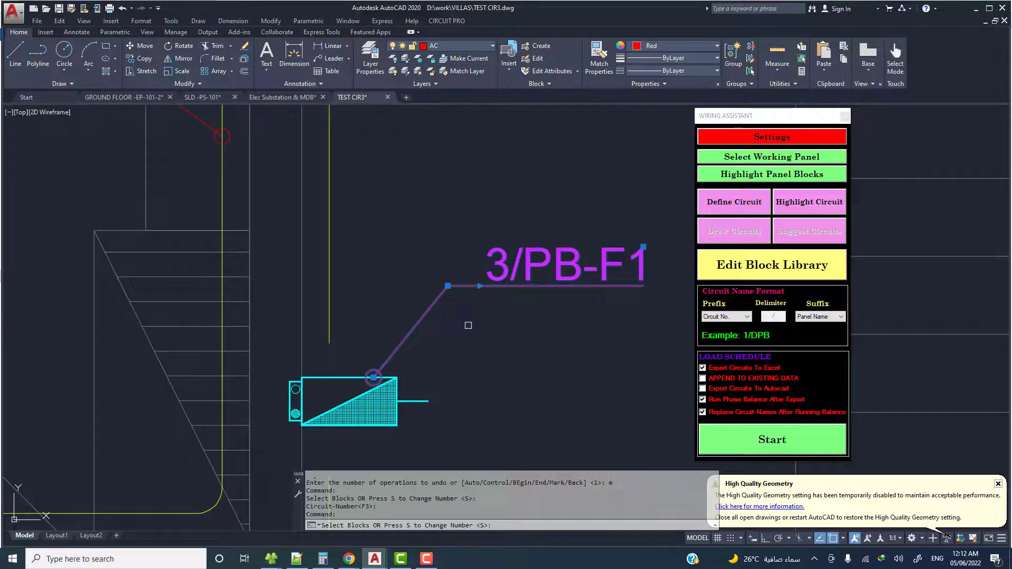
pyautogui.scroll(-1, 458, 332)
pyautogui.click(448, 332)
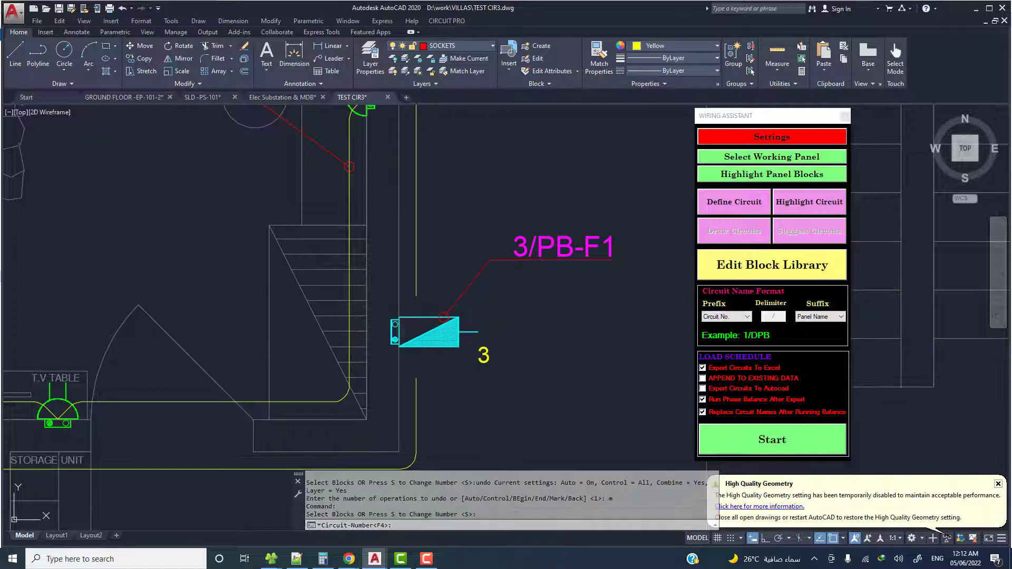
pyautogui.press('Return')
pyautogui.scroll(-3, 480, 332)
pyautogui.press('Return')
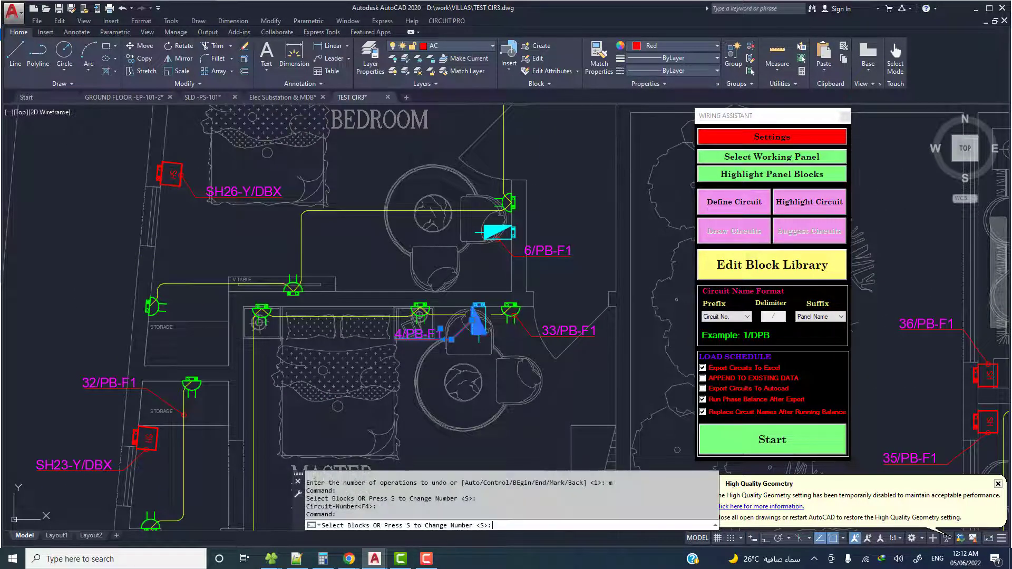
pyautogui.click(478, 323)
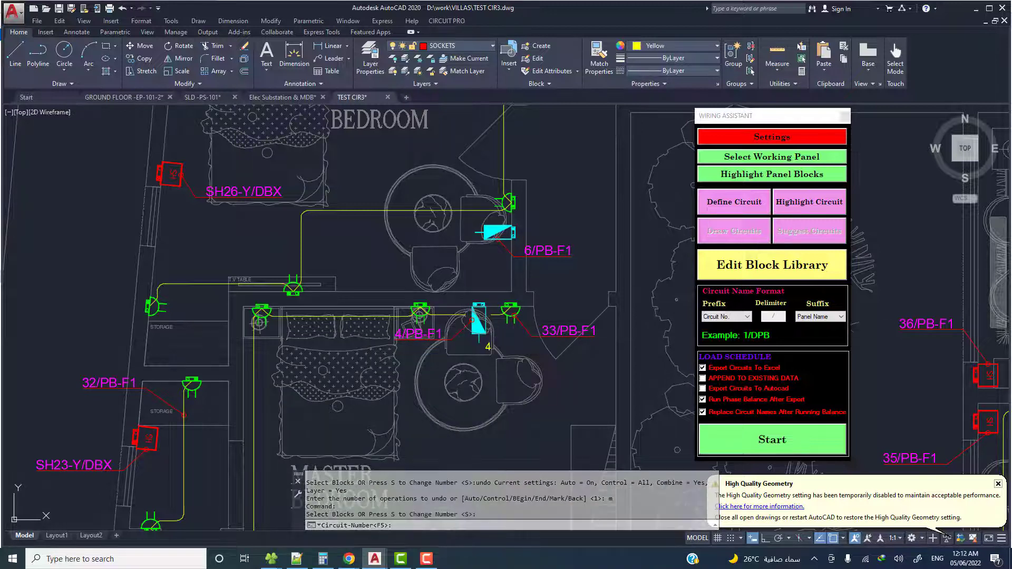
pyautogui.press('Return')
pyautogui.click(622, 379)
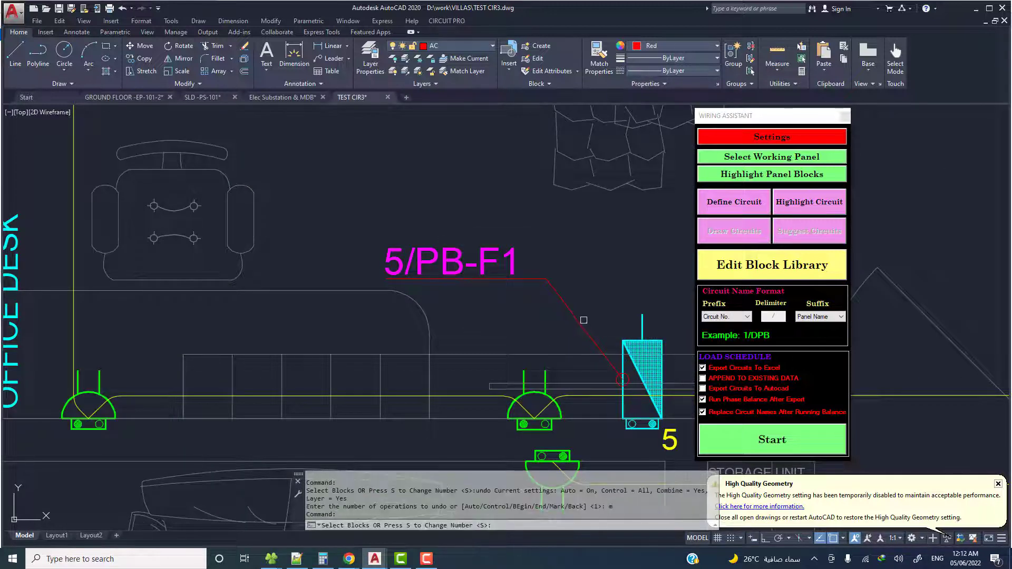
# Tag the sockets for circuits 6, 7, 8 and 9.
pyautogui.press('Return')
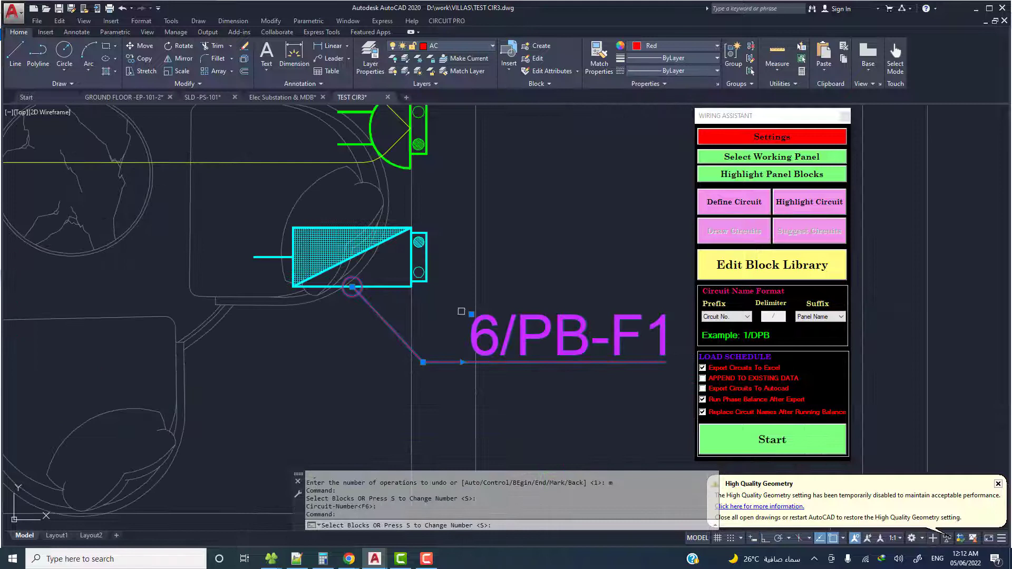
pyautogui.click(377, 246)
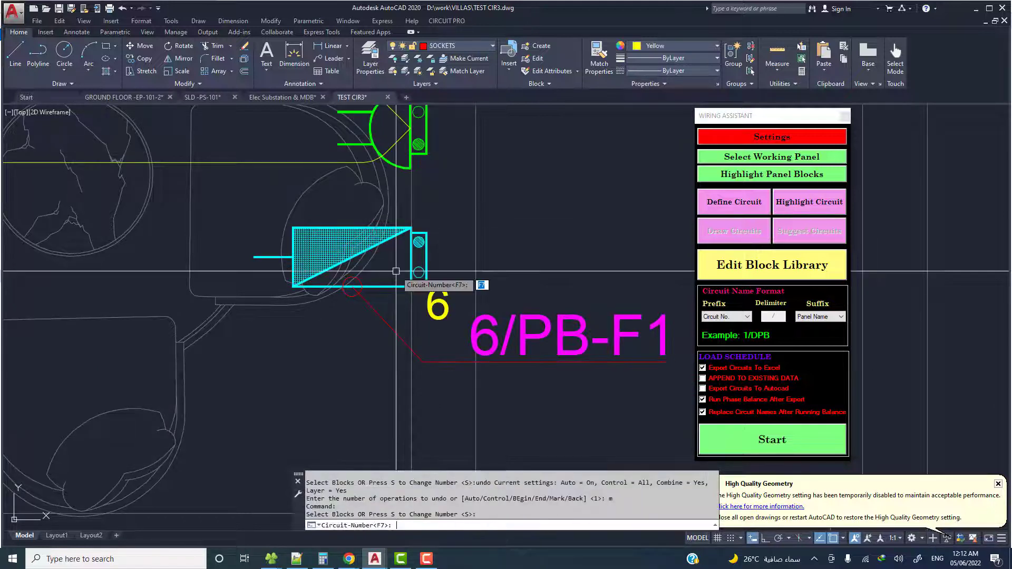
pyautogui.press('Return')
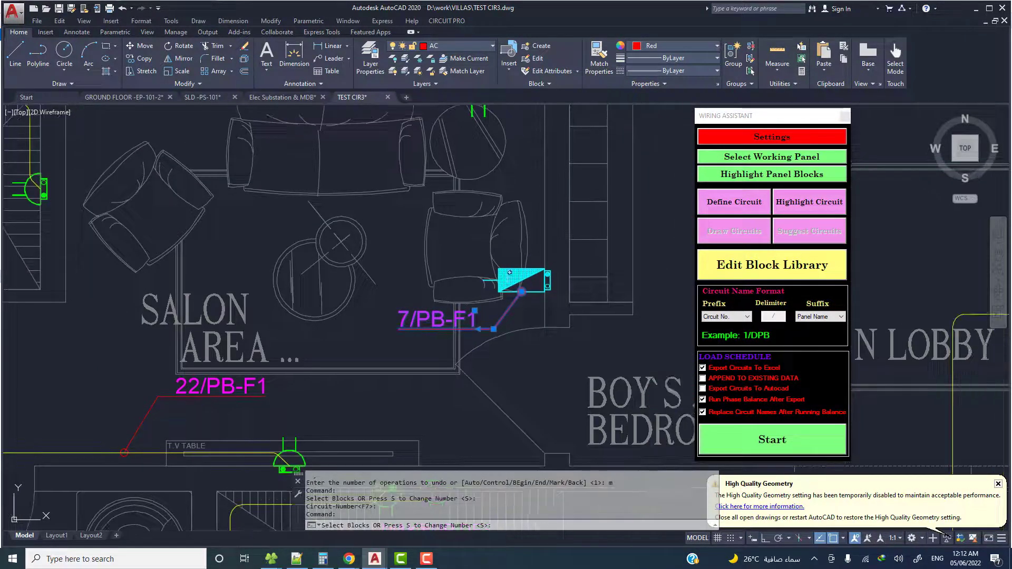
pyautogui.click(521, 280)
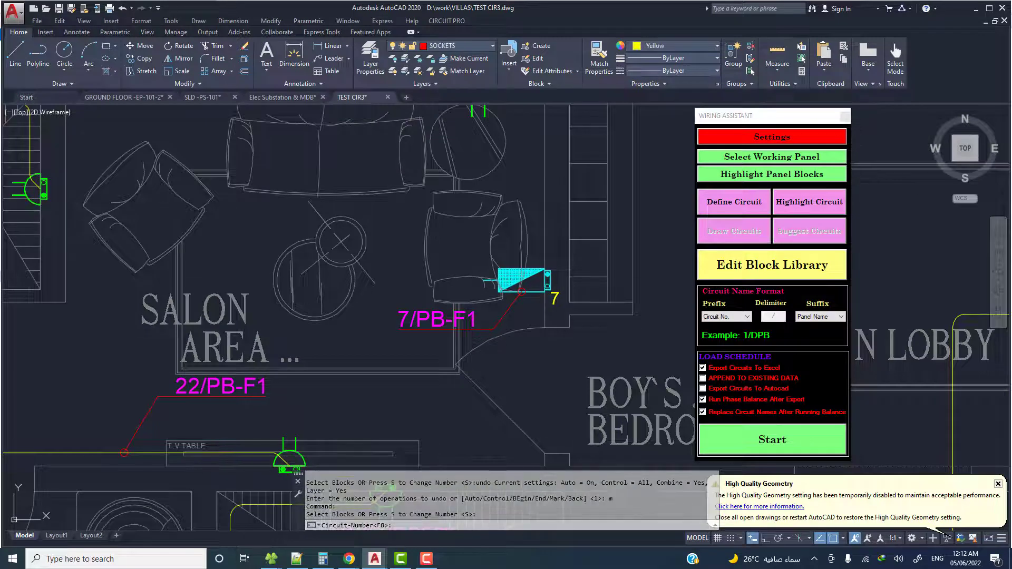
pyautogui.press('Return')
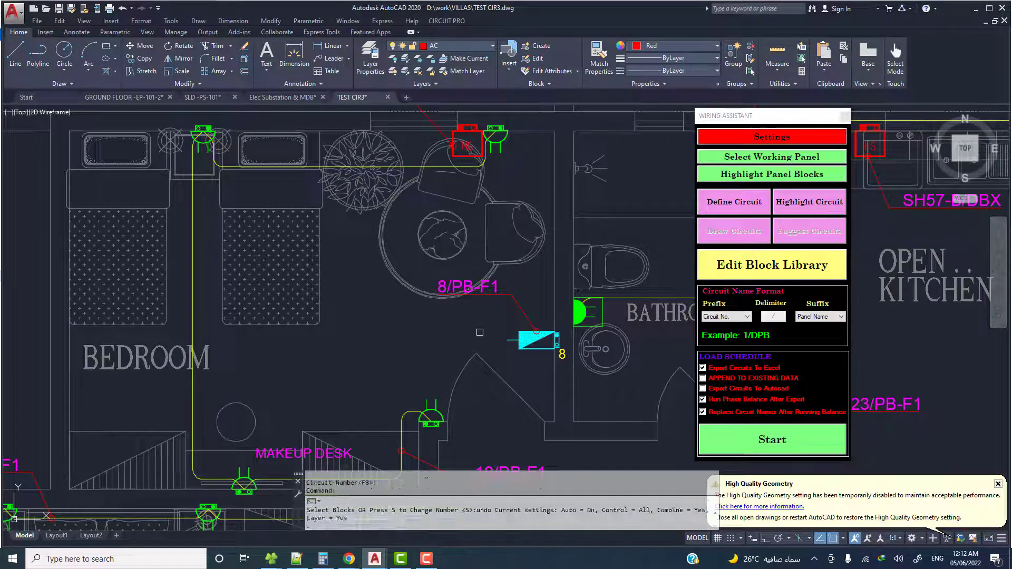
pyautogui.press('Return')
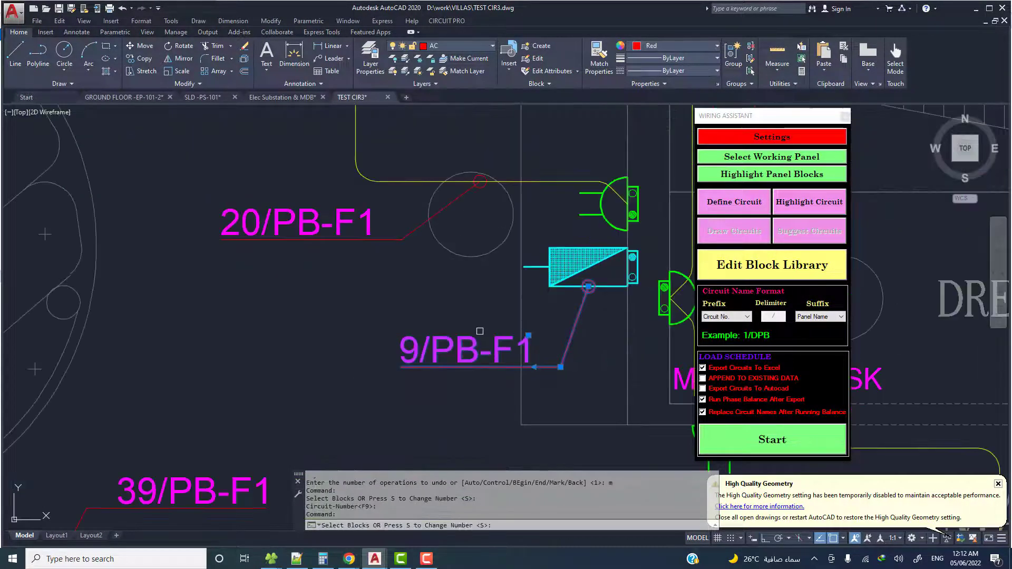
pyautogui.click(672, 298)
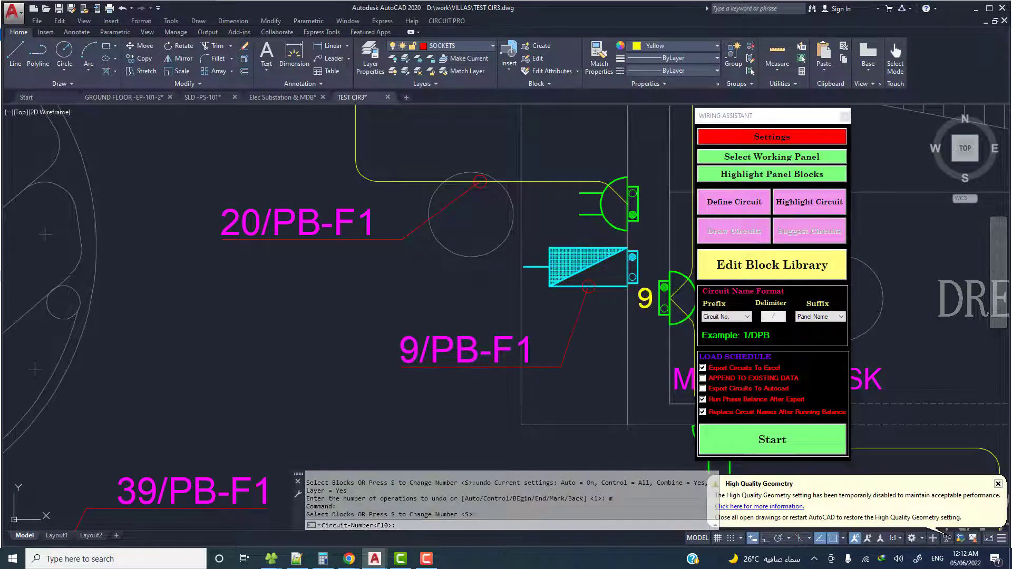
# Tag the 10/PB-F1, 11/PB-F1 and 12/PB-F1 sockets with their numbers.
pyautogui.press('Return')
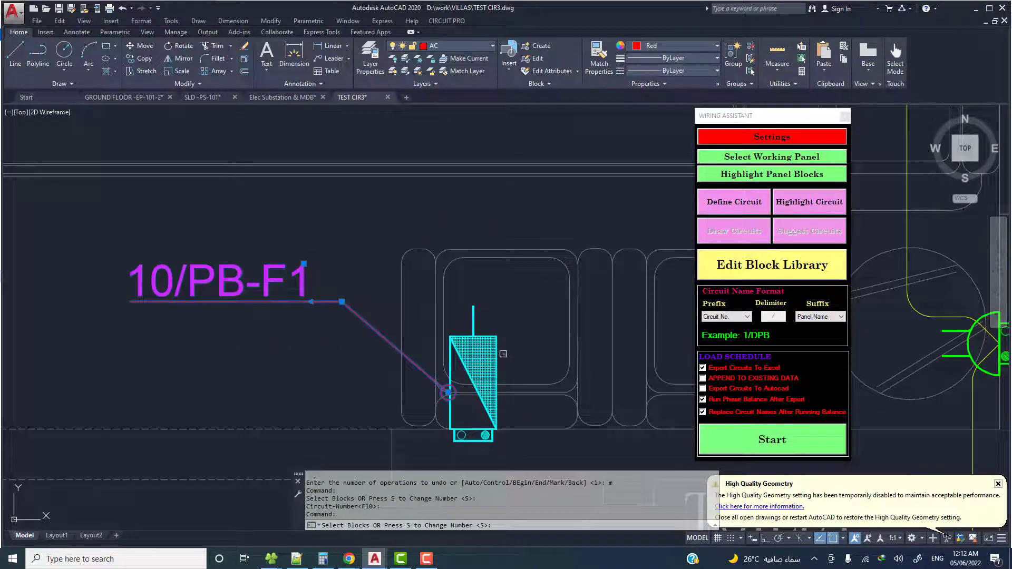
pyautogui.click(472, 382)
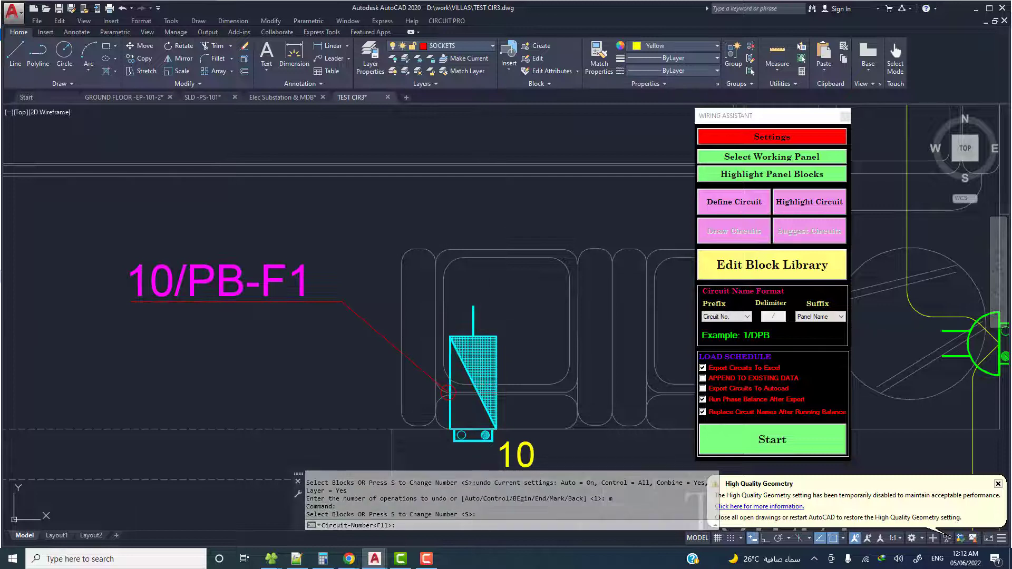
pyautogui.press('Return')
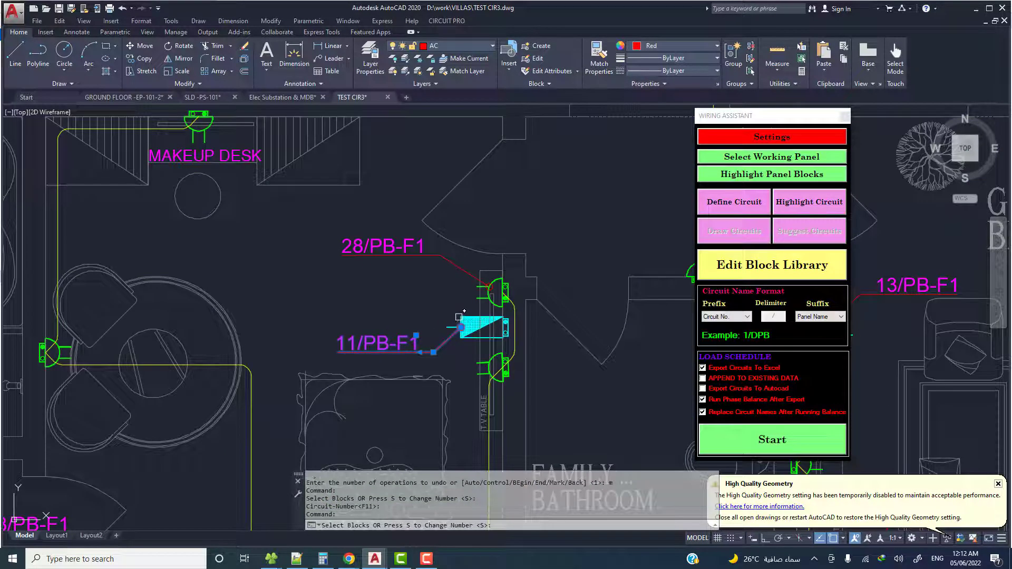
pyautogui.click(458, 317)
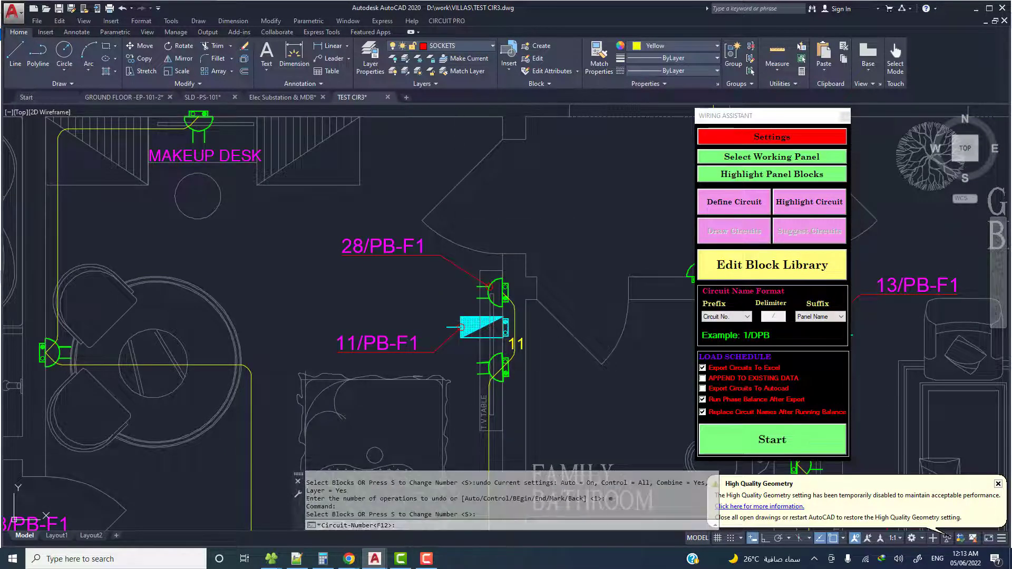
pyautogui.press('Return')
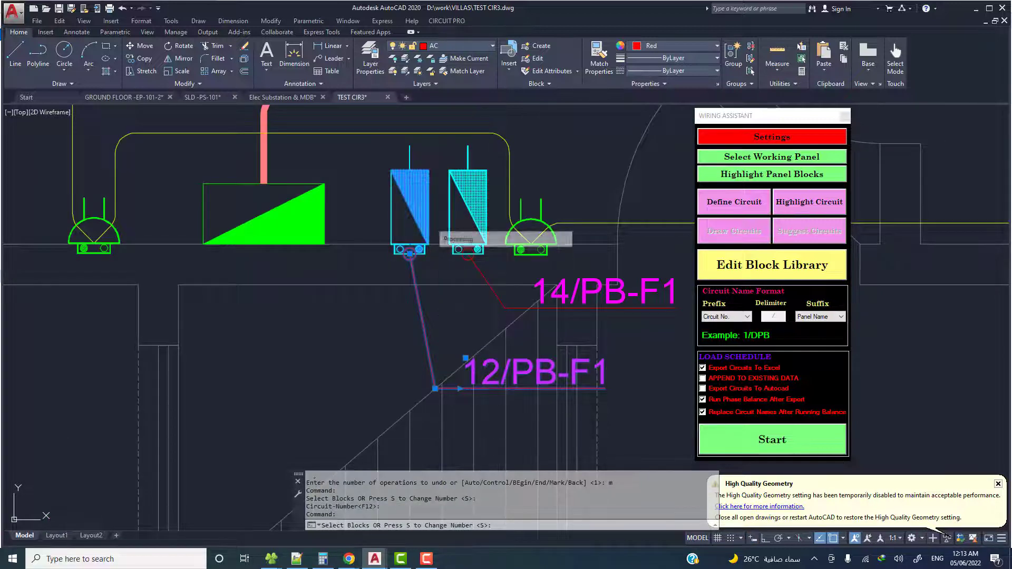
pyautogui.click(421, 241)
# Tag the circuit 13 and cyan circuit 14 sockets, then accept circuit 15.
pyautogui.press('Return')
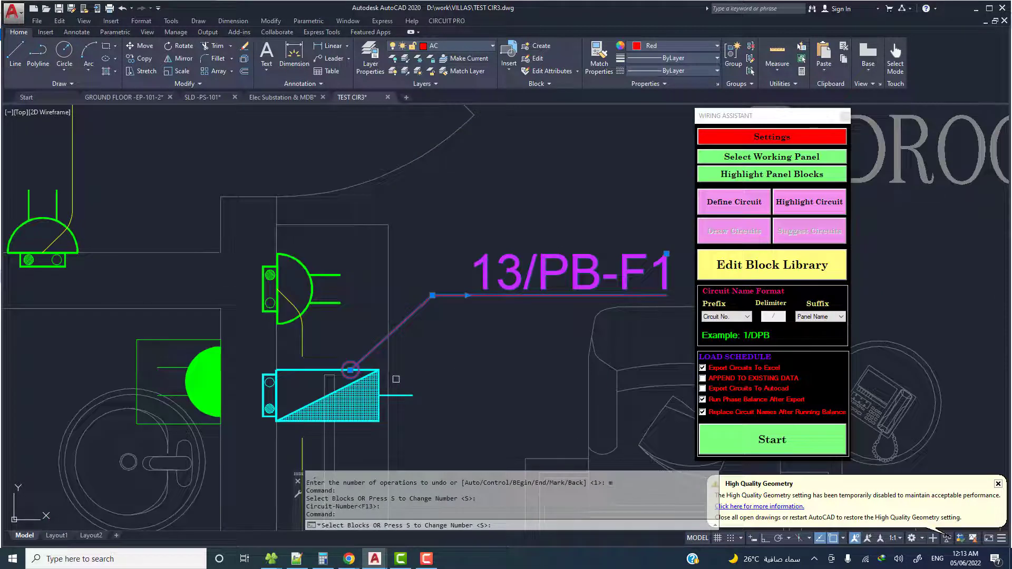
pyautogui.click(378, 381)
pyautogui.press('Return')
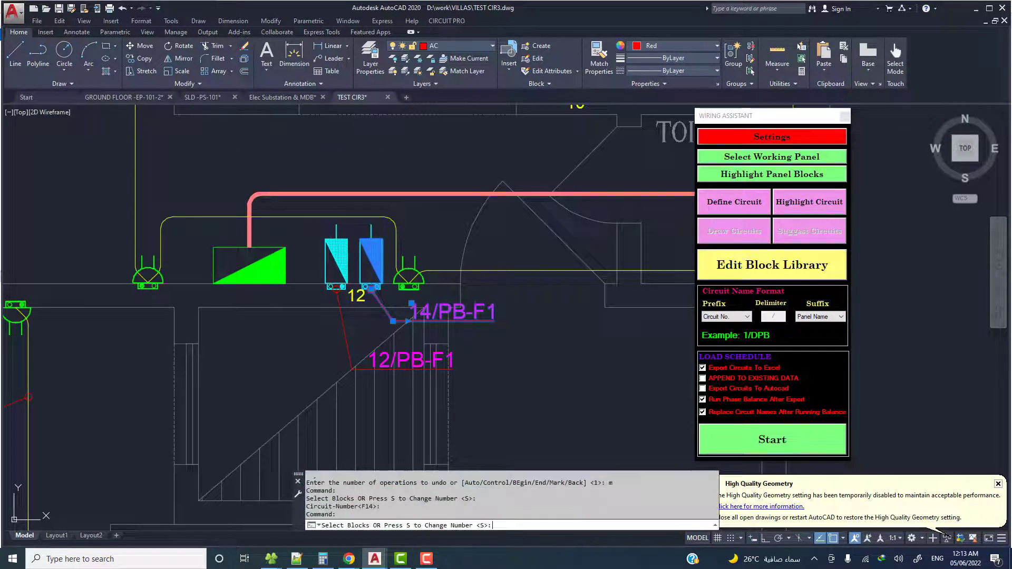
pyautogui.click(372, 262)
pyautogui.press('Return')
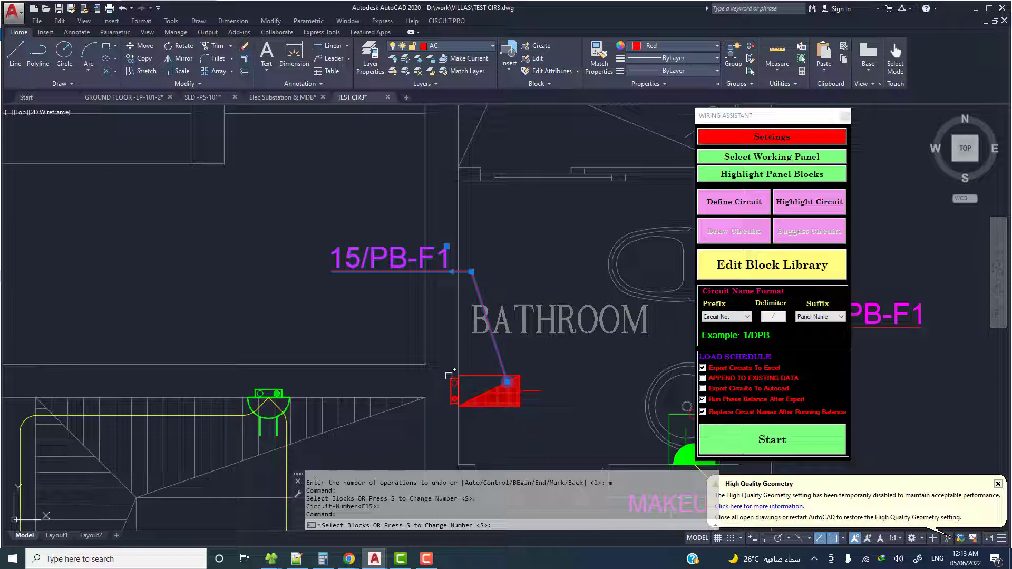
# Locate the red circuit 15 socket and tag it with number 15.
pyautogui.moveTo(449, 376); pyautogui.dragTo(440, 374, button='middle')
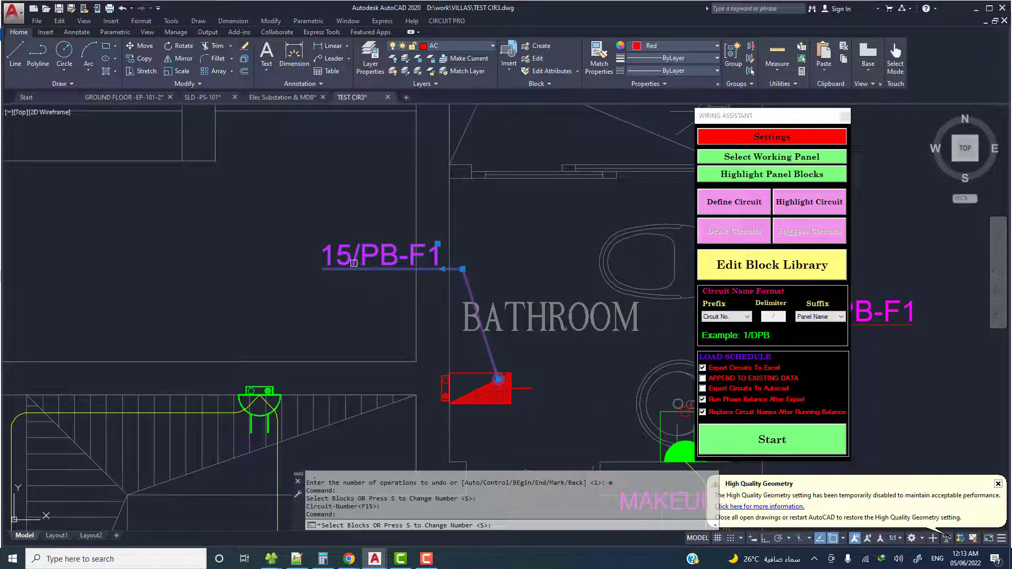
pyautogui.moveTo(447, 374); pyautogui.dragTo(417, 373, button='middle')
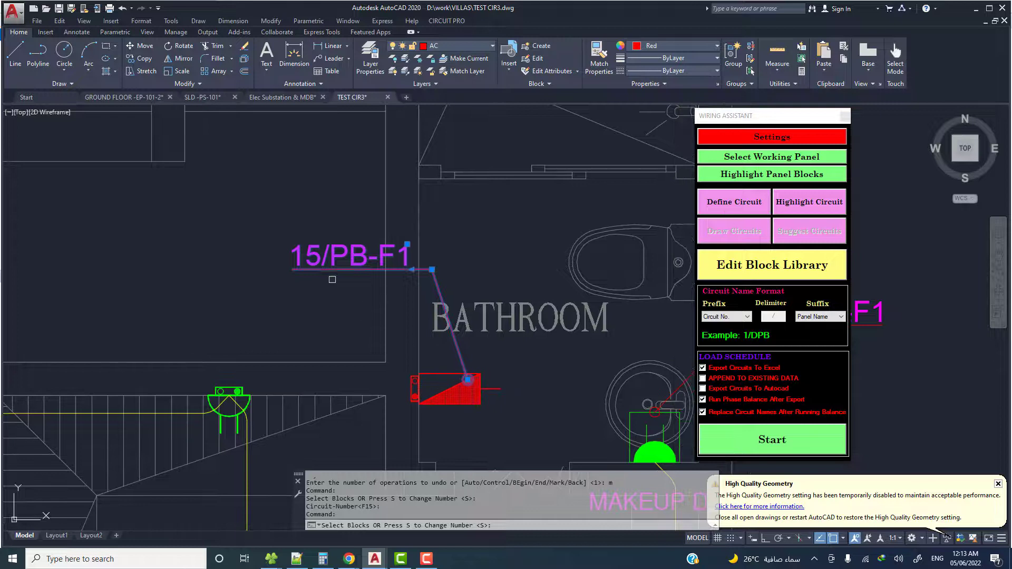
pyautogui.click(448, 391)
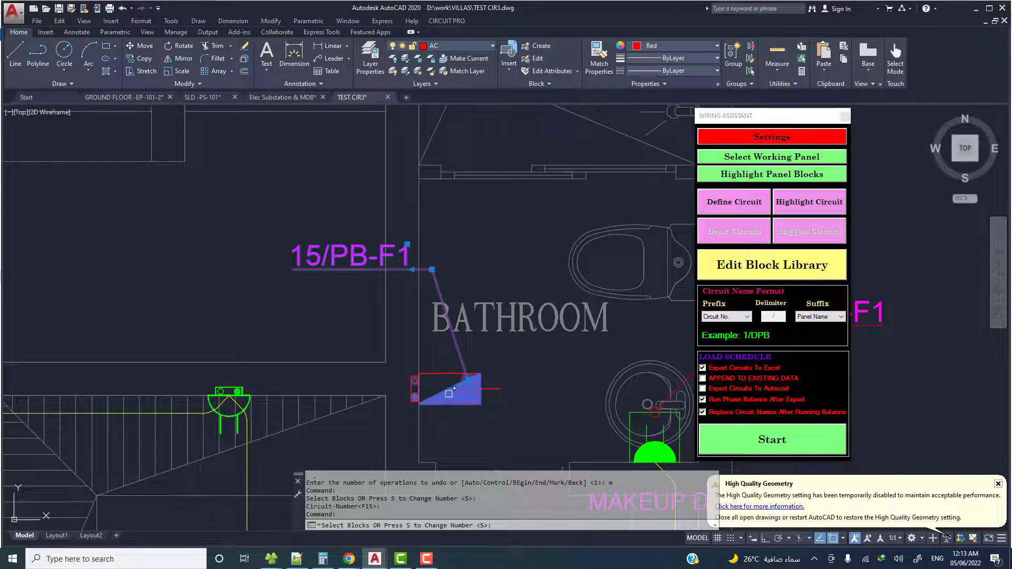
pyautogui.click(451, 390)
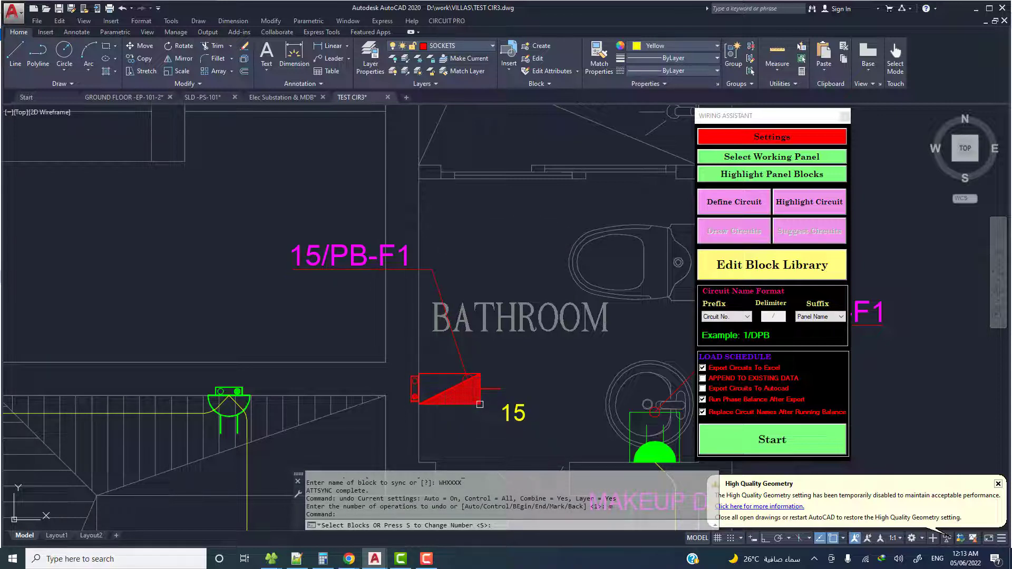
# Tag the circuit 16 and 17 sockets with 16 and 17, advancing to circuit 18.
pyautogui.click(477, 391)
pyautogui.press('Return')
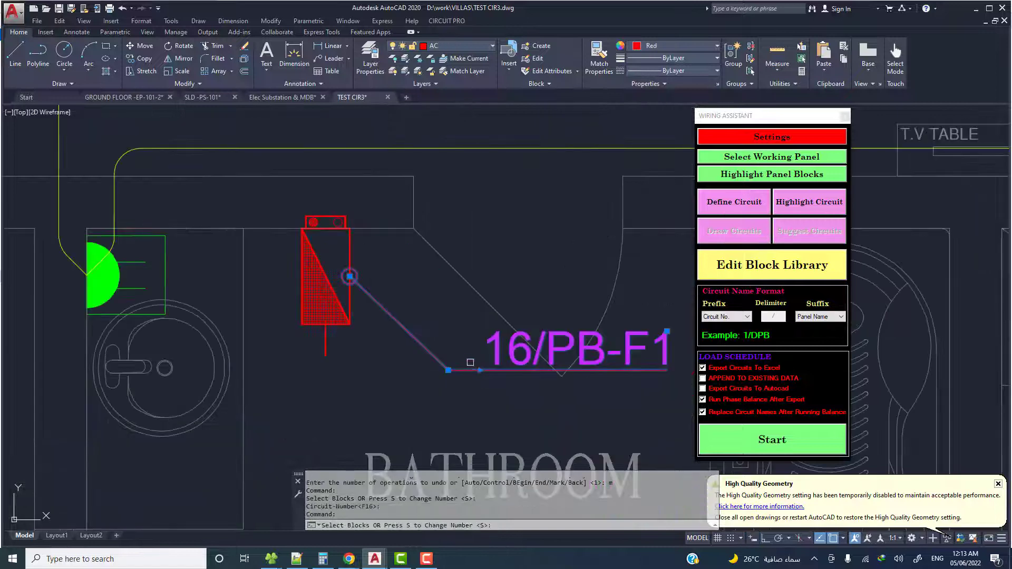
pyautogui.scroll(-3, 361, 316)
pyautogui.scroll(3, 362, 316)
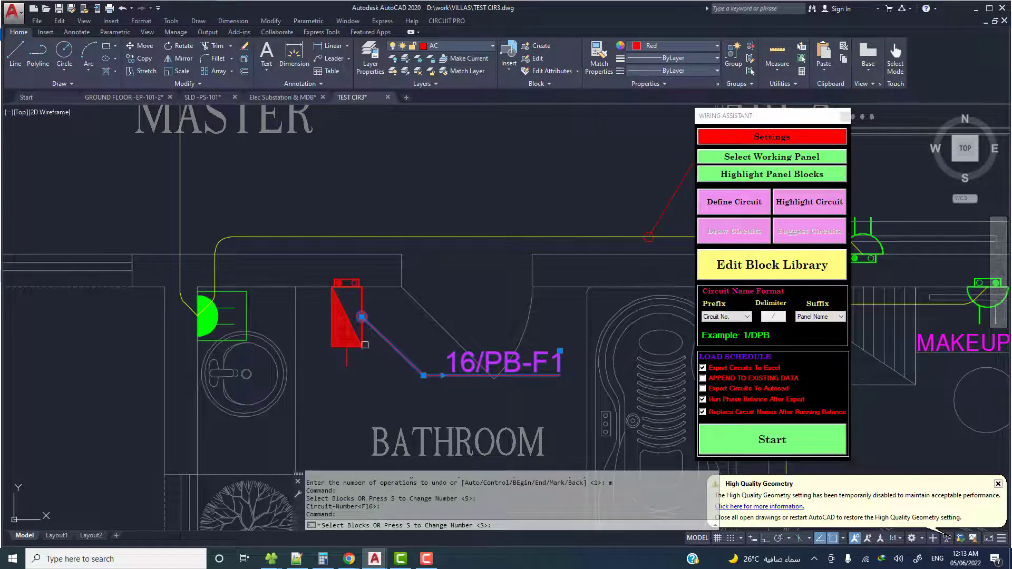
pyautogui.click(365, 345)
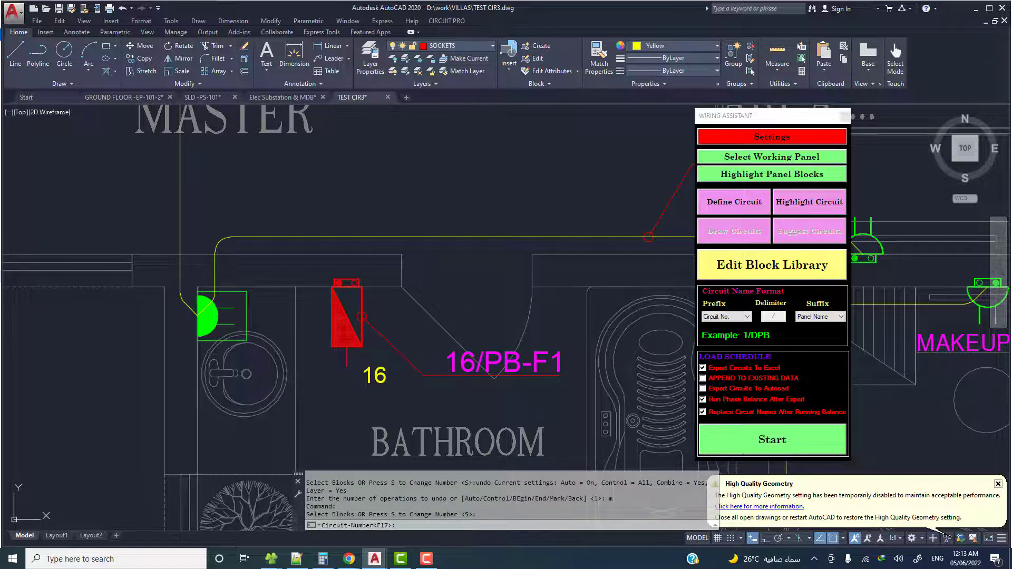
pyautogui.press('Return')
pyautogui.click(387, 270)
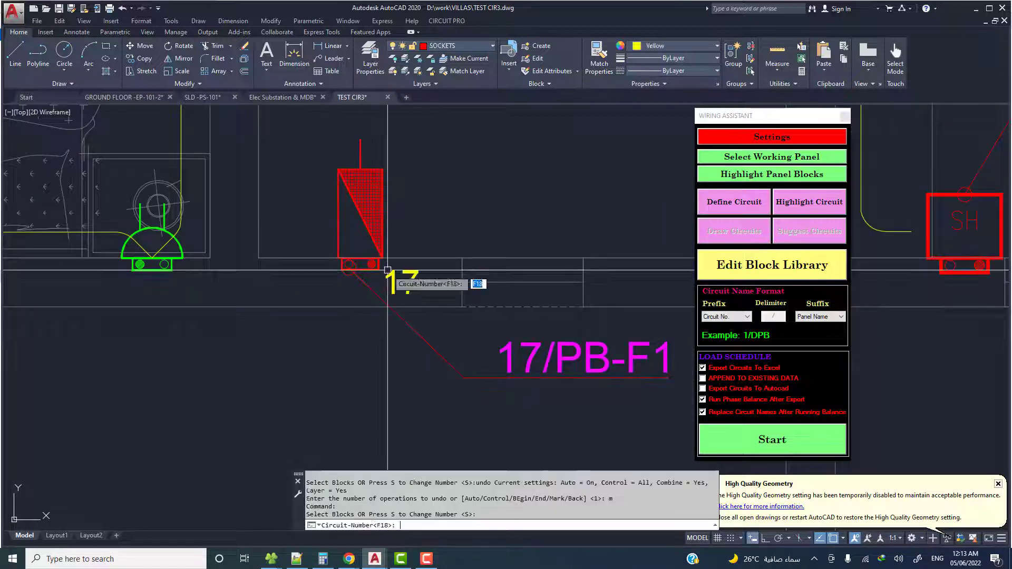
pyautogui.press('Return')
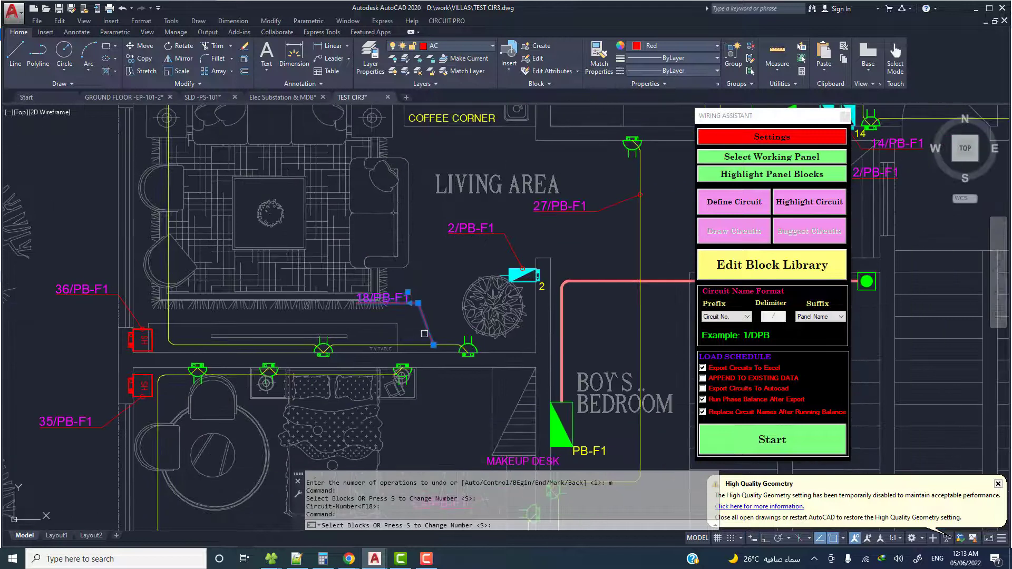
# Tag the six living-area and T.V TABLE sockets on circuit 18/PB-F1 with 18.
pyautogui.scroll(1, 453, 340)
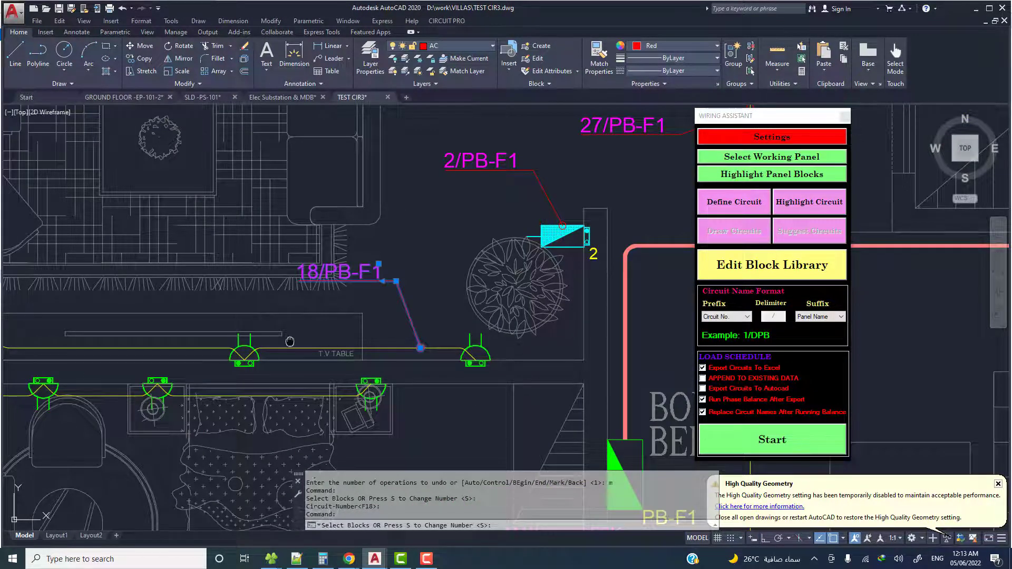
pyautogui.moveTo(290, 342); pyautogui.dragTo(322, 348, button='middle')
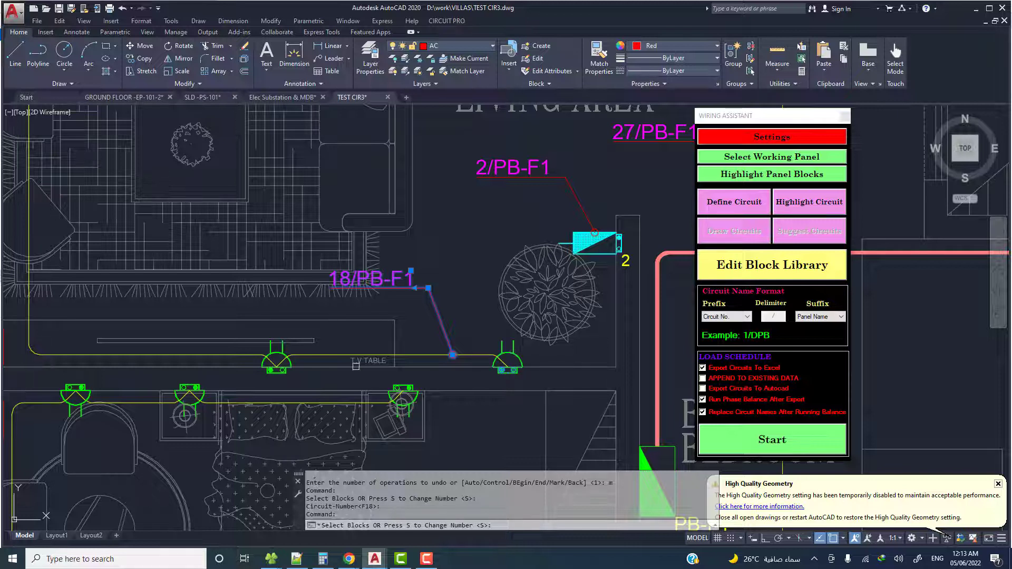
pyautogui.scroll(-3, 274, 350)
pyautogui.scroll(3, 221, 245)
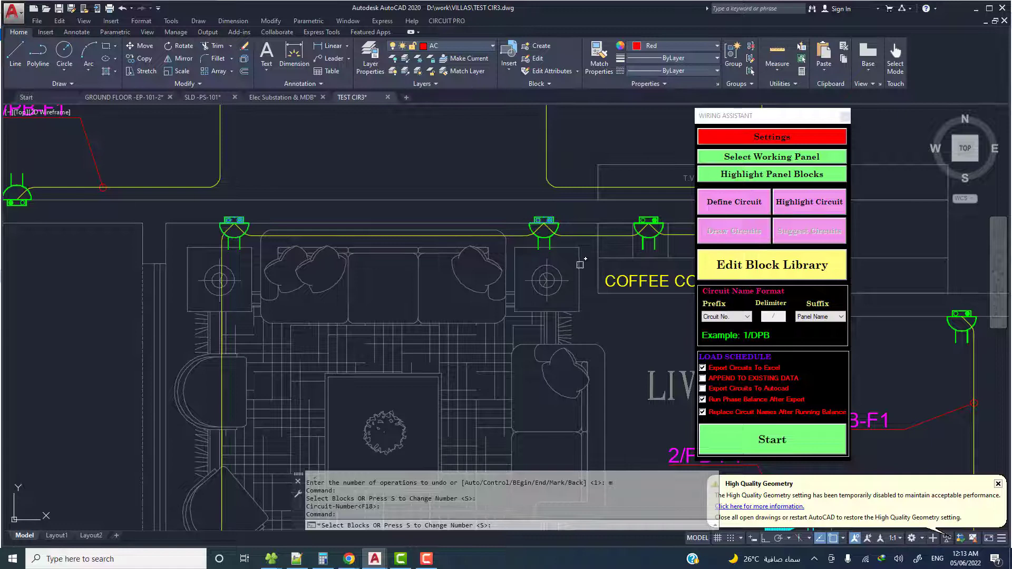
pyautogui.moveTo(581, 263); pyautogui.dragTo(444, 262, button='middle')
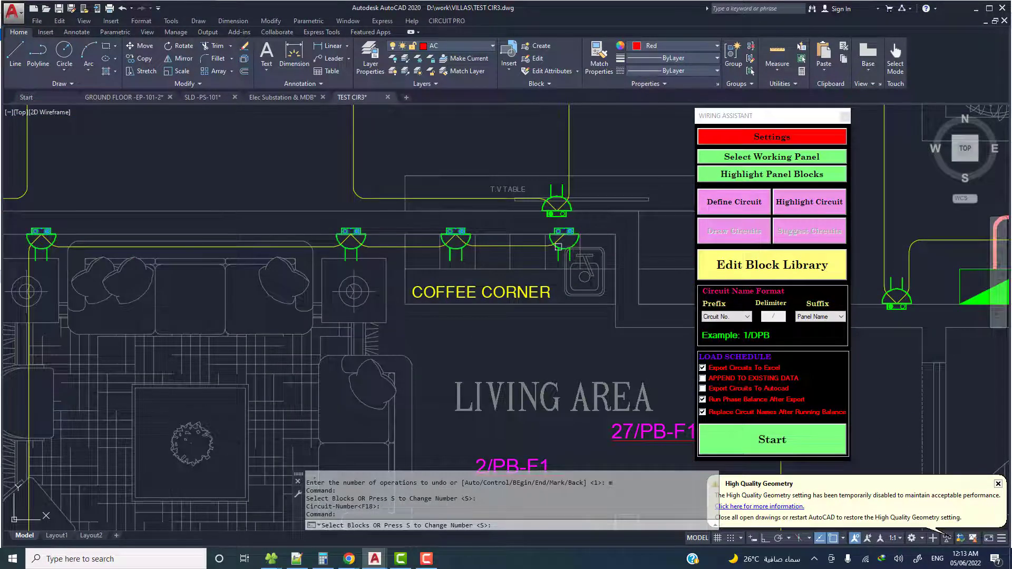
pyautogui.moveTo(445, 304); pyautogui.dragTo(340, 301, button='middle')
pyautogui.press('Return')
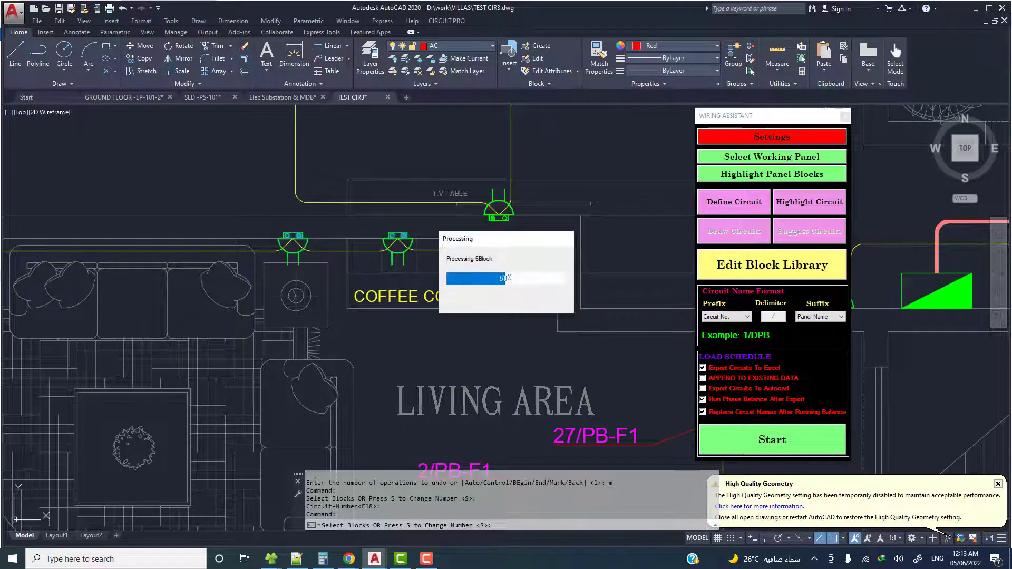
pyautogui.moveTo(290, 402); pyautogui.dragTo(420, 350, button='middle')
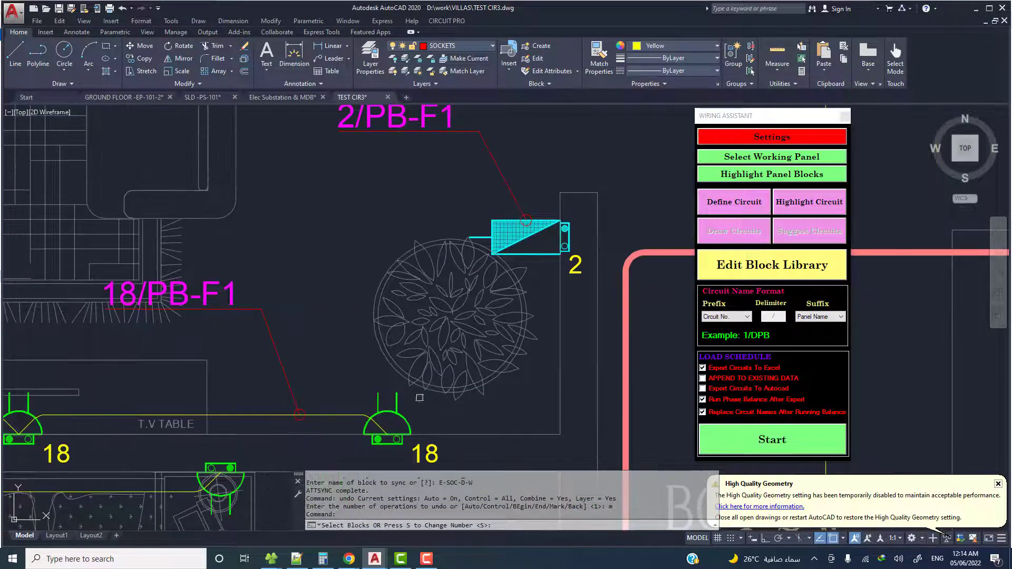
# Assign the picked sockets to circuit 19 and accept circuit number 20.
pyautogui.scroll(-2, 443, 341)
pyautogui.press('Return')
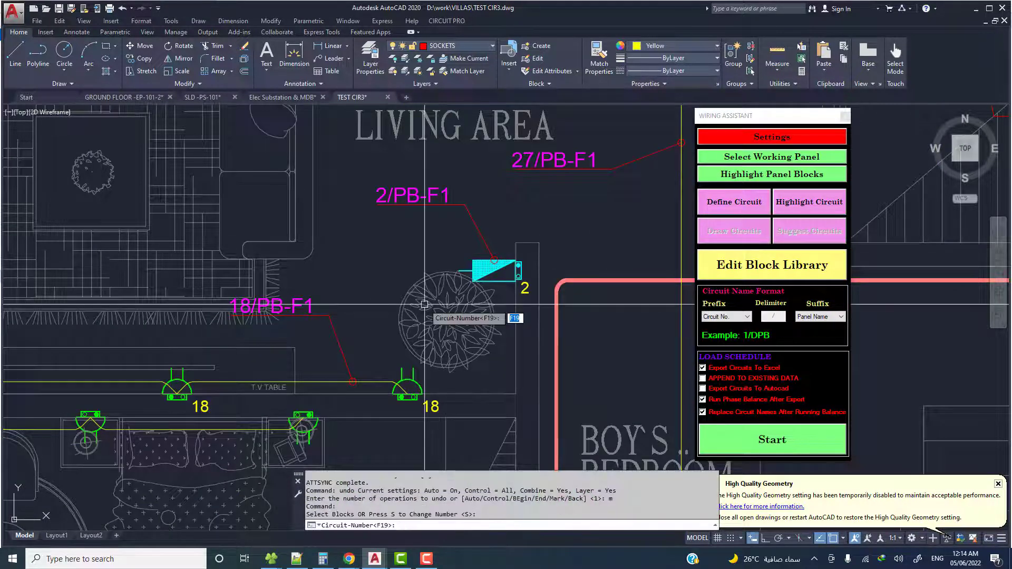
pyautogui.press('Return')
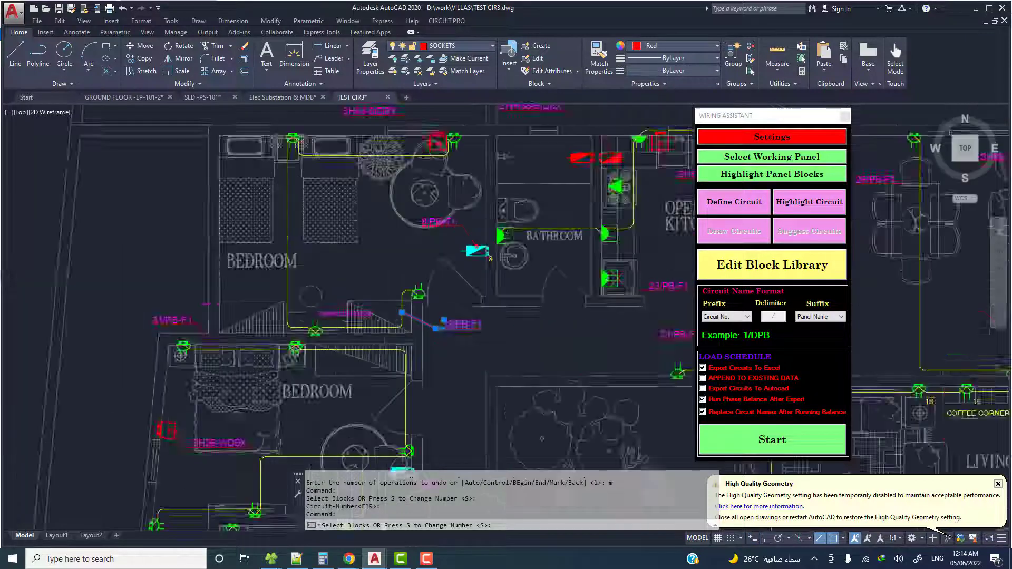
pyautogui.scroll(5, 417, 297)
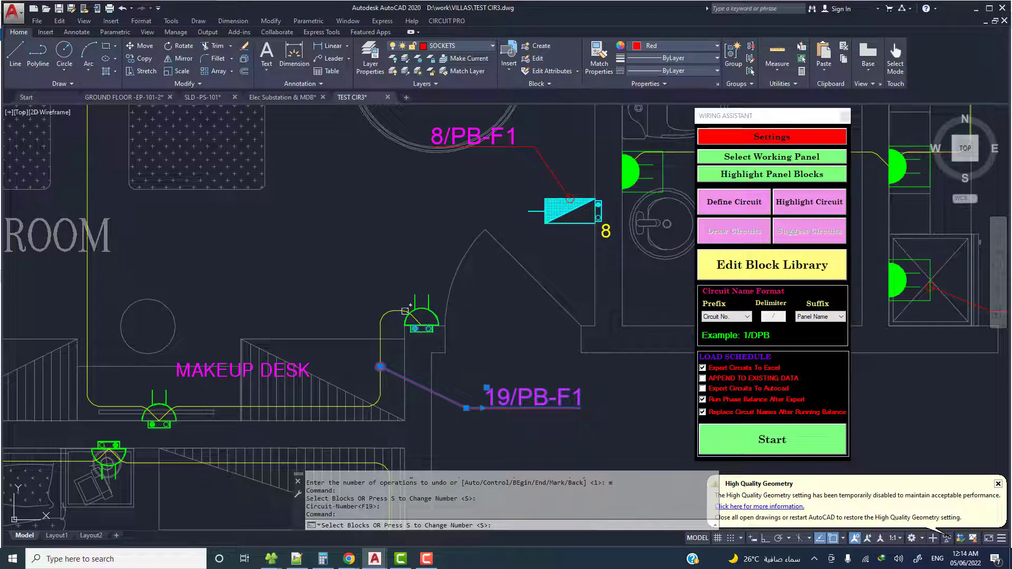
pyautogui.scroll(-2, 170, 399)
pyautogui.scroll(-2, 170, 399)
pyautogui.scroll(3, 170, 263)
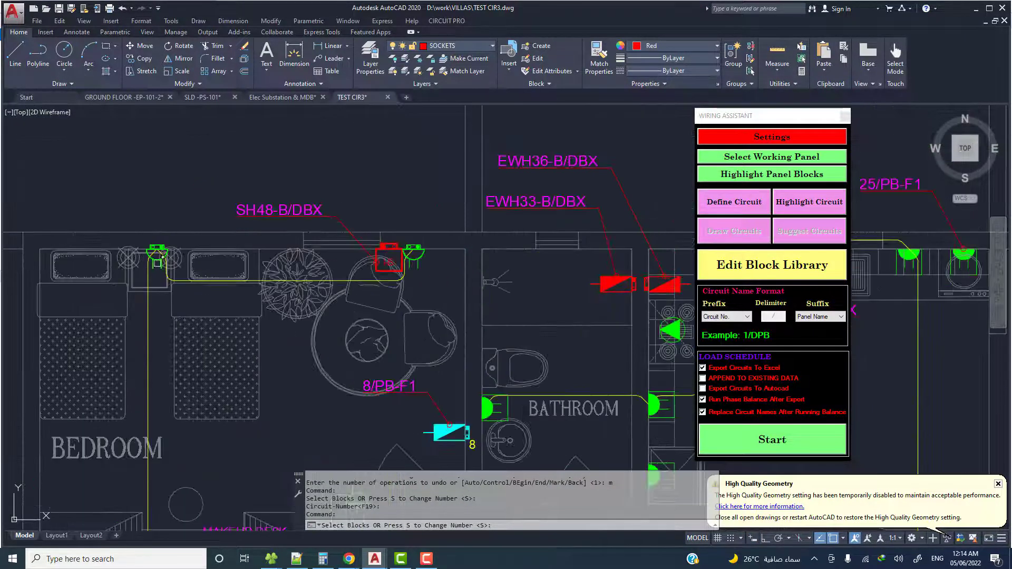
pyautogui.click(412, 266)
pyautogui.press('Return')
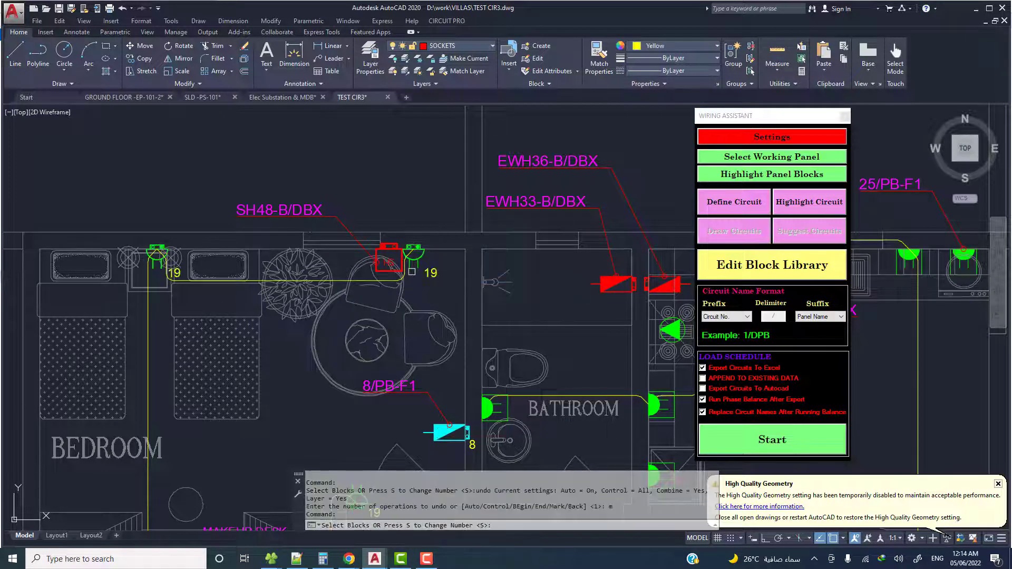
pyautogui.press('Return')
pyautogui.press('Return')
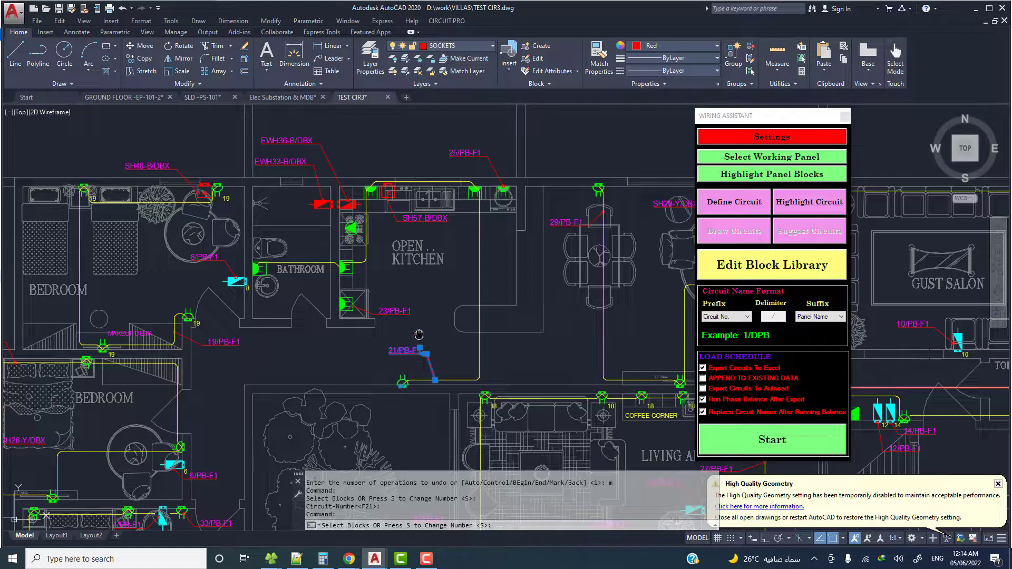
# Put four sockets, including the bathroom socket, on circuit 21 and accept number 22.
pyautogui.click(423, 233)
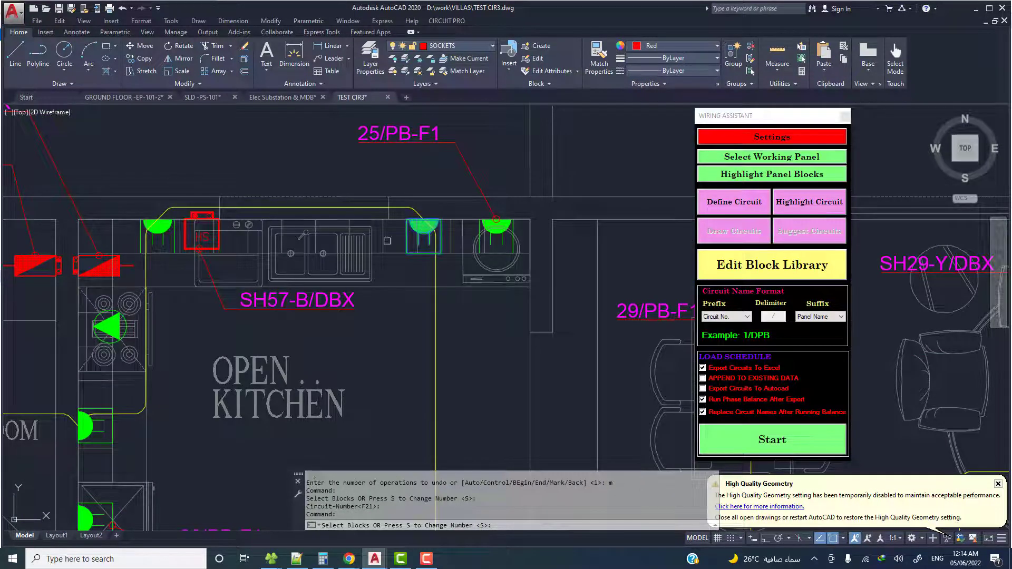
pyautogui.click(167, 231)
pyautogui.click(90, 428)
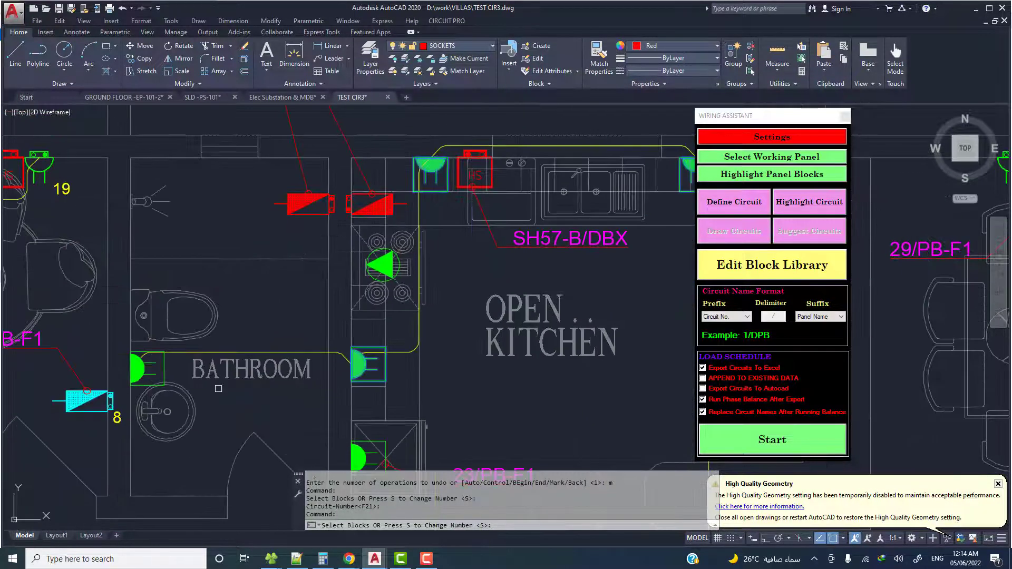
pyautogui.click(152, 370)
pyautogui.press('Return')
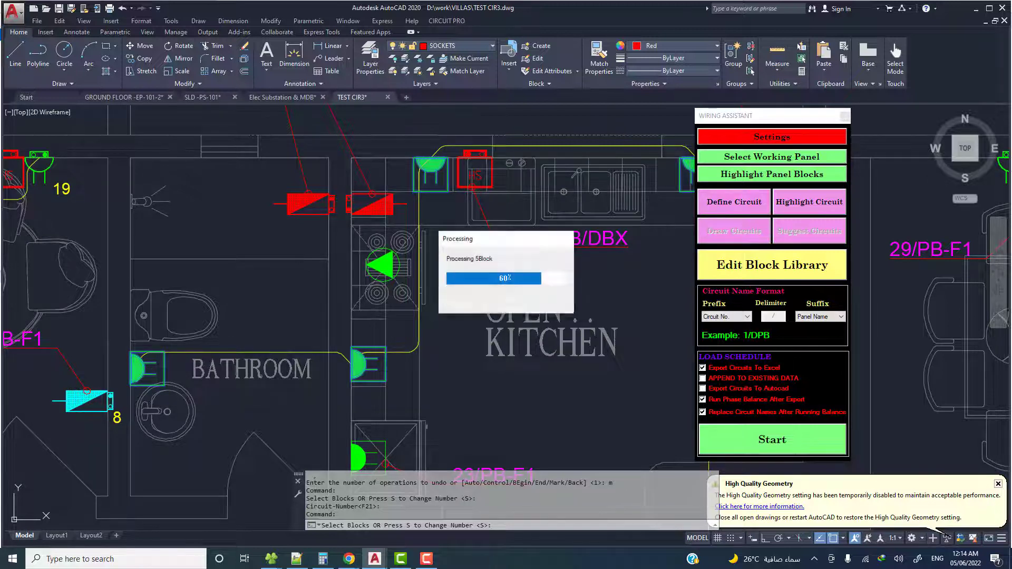
pyautogui.press('Return')
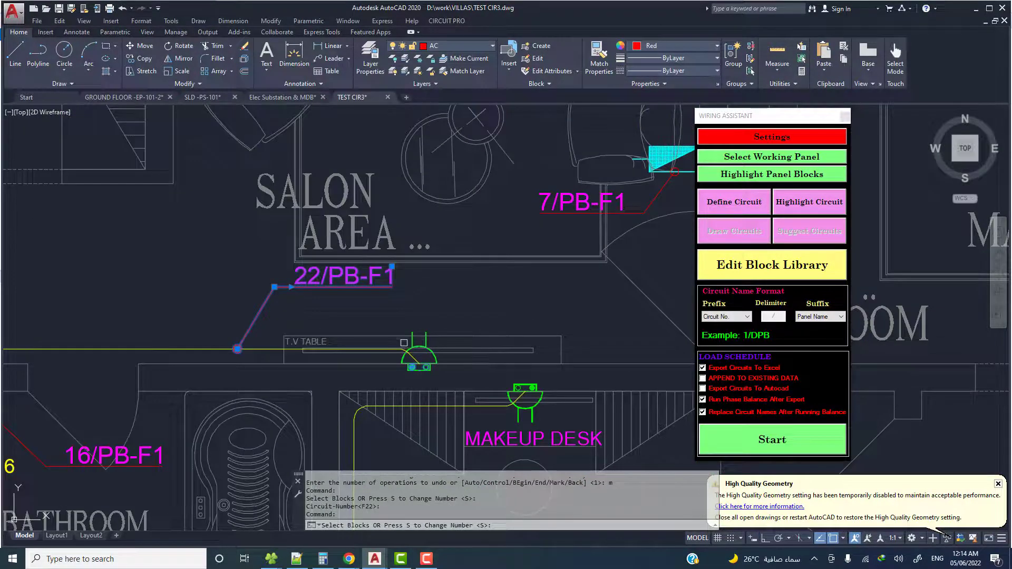
# Assign the master bathroom socket to circuit 22 and the next socket to F23.
pyautogui.moveTo(404, 342); pyautogui.dragTo(546, 347, button='middle')
pyautogui.scroll(-5, 546, 346)
pyautogui.scroll(3, 347, 366)
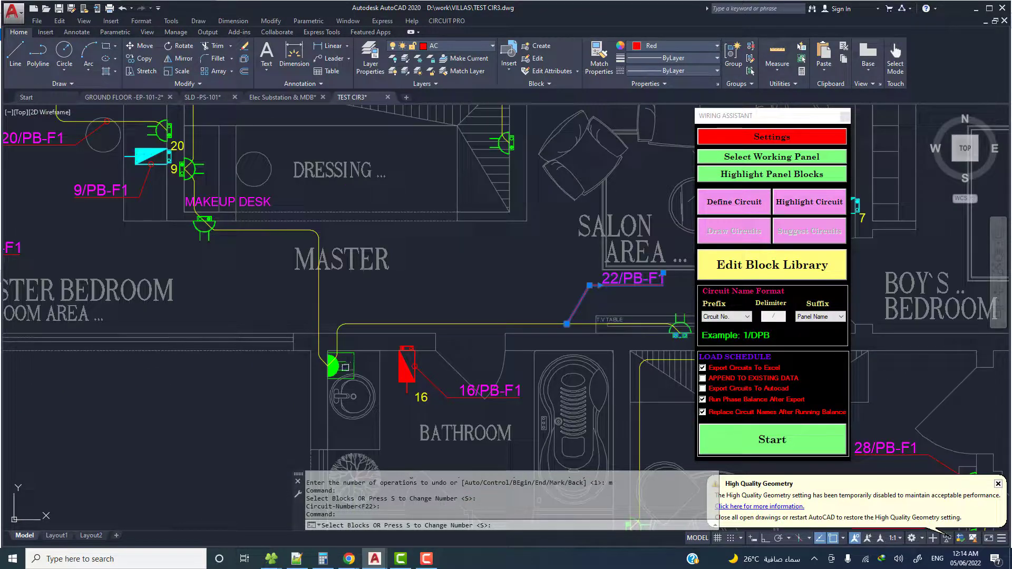
pyautogui.click(346, 367)
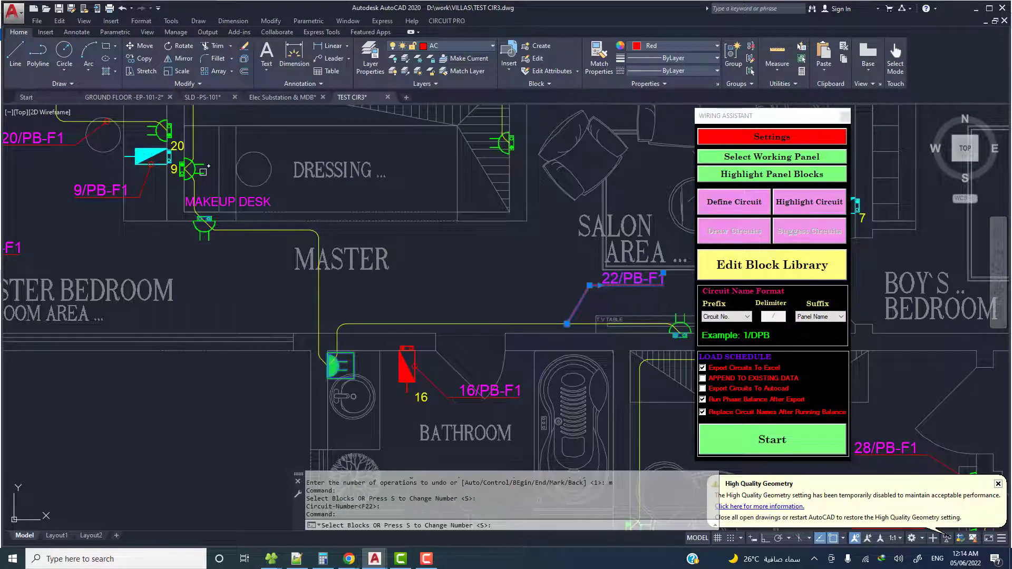
pyautogui.moveTo(265, 224); pyautogui.dragTo(264, 320, button='middle')
pyautogui.scroll(5, 328, 270)
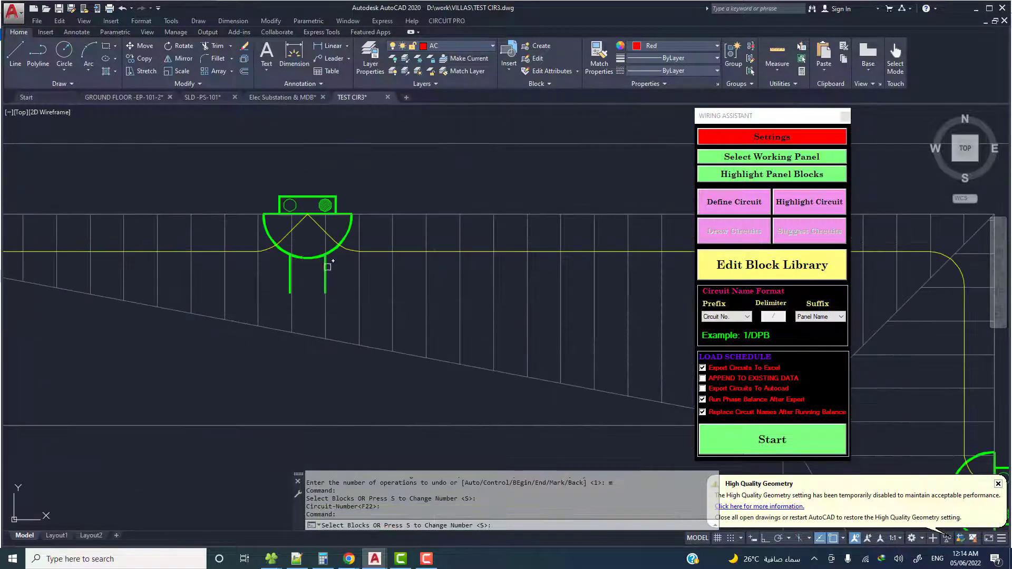
pyautogui.scroll(-8, 295, 211)
pyautogui.scroll(4, 325, 321)
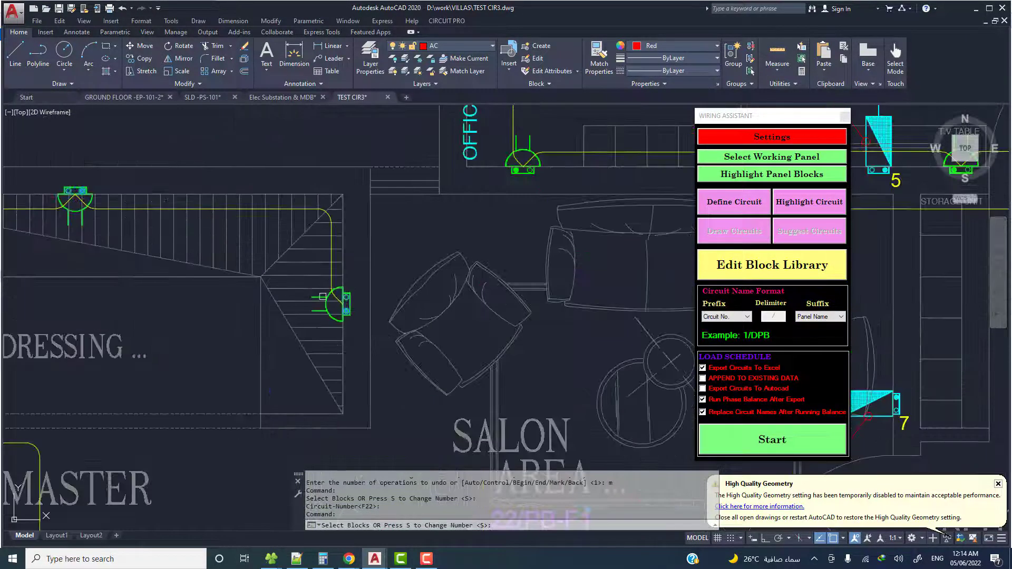
pyautogui.scroll(-5, 322, 296)
pyautogui.click(327, 289)
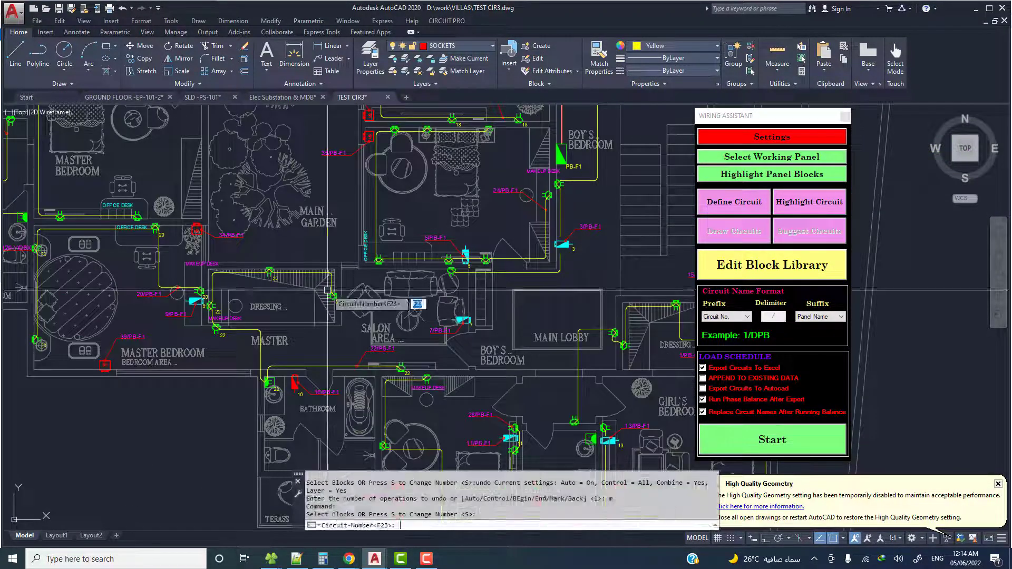
pyautogui.press('Return')
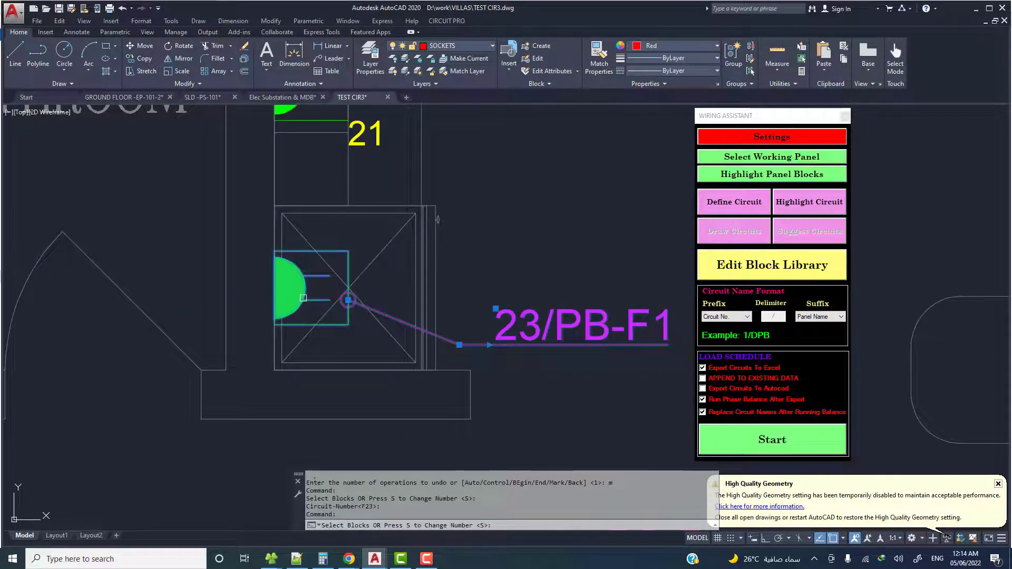
# Assign a kitchen-area socket to circuit F24.
pyautogui.scroll(-6, 303, 297)
pyautogui.click(306, 297)
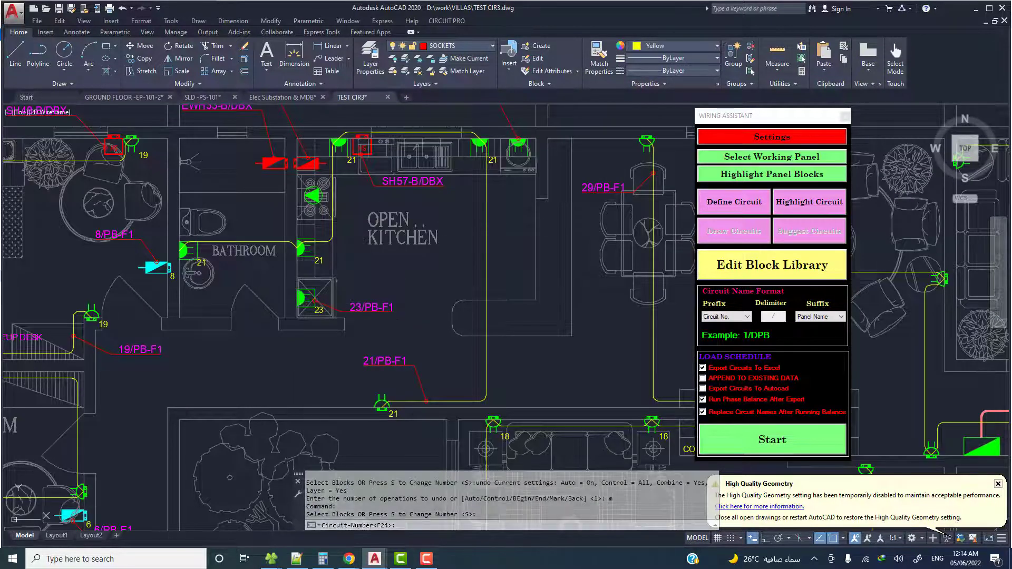
pyautogui.press('Return')
pyautogui.scroll(8, 282, 318)
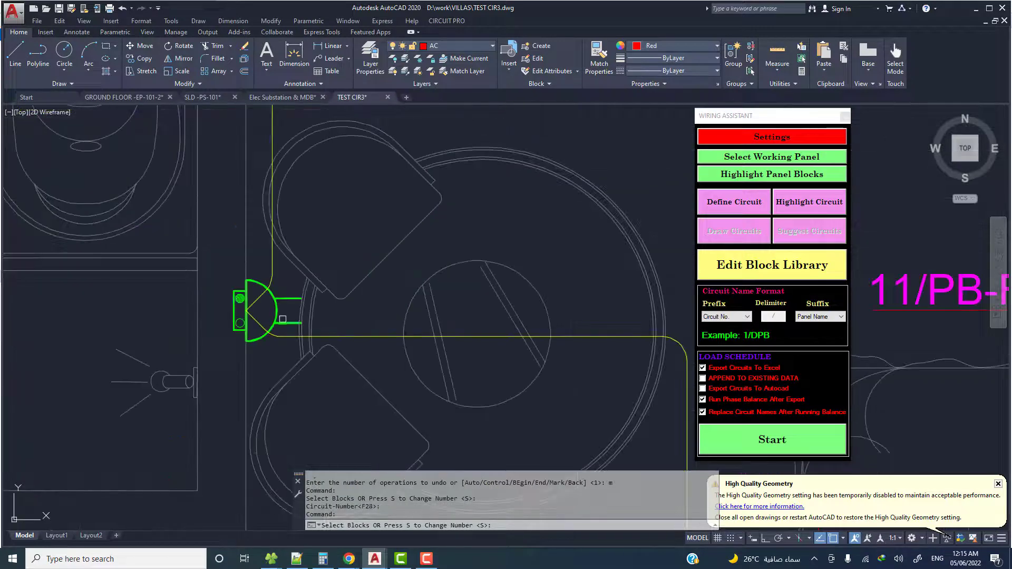
pyautogui.scroll(-5, 282, 319)
pyautogui.scroll(5, 316, 221)
pyautogui.scroll(3, 401, 243)
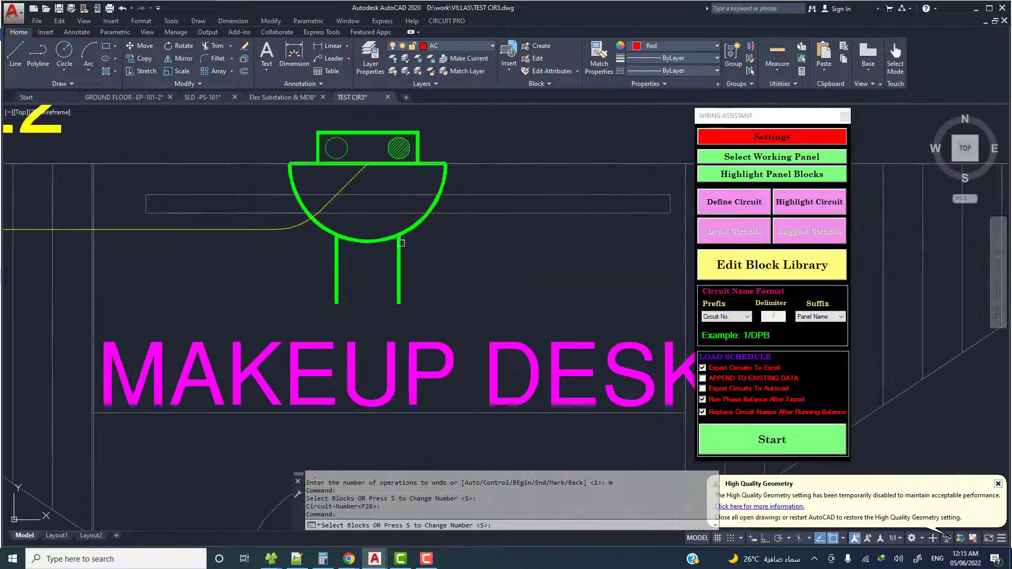
pyautogui.scroll(-4, 401, 243)
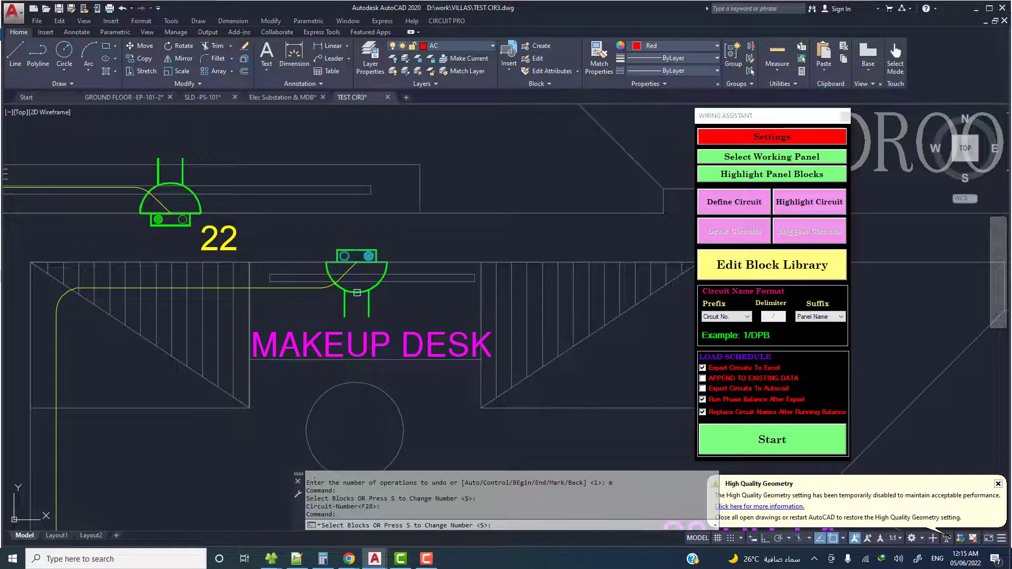
# Pan across the bedroom sockets until the 28/PB-F1 label is in view.
pyautogui.scroll(-3, 377, 291)
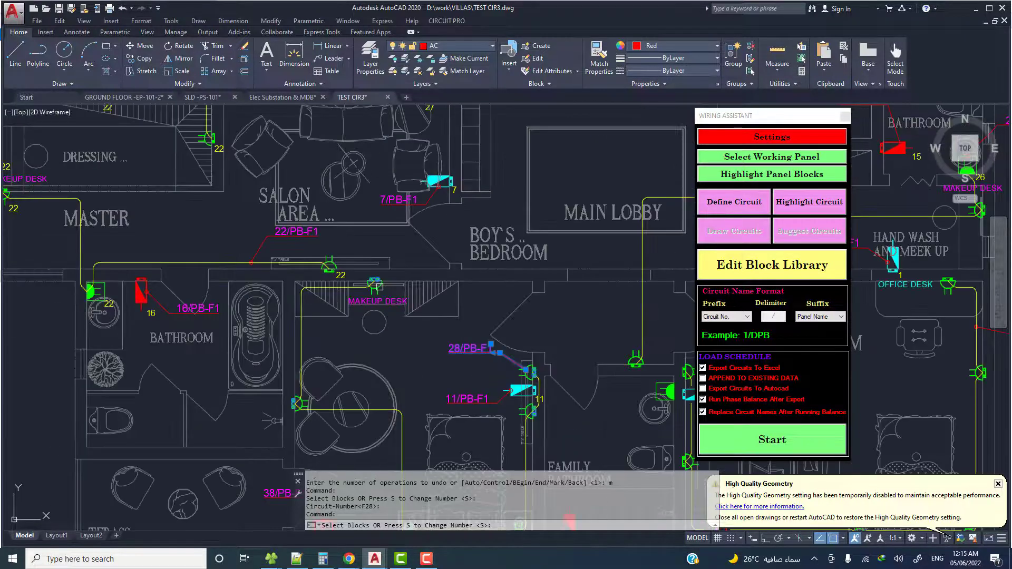
pyautogui.scroll(-3, 382, 287)
pyautogui.scroll(6, 386, 286)
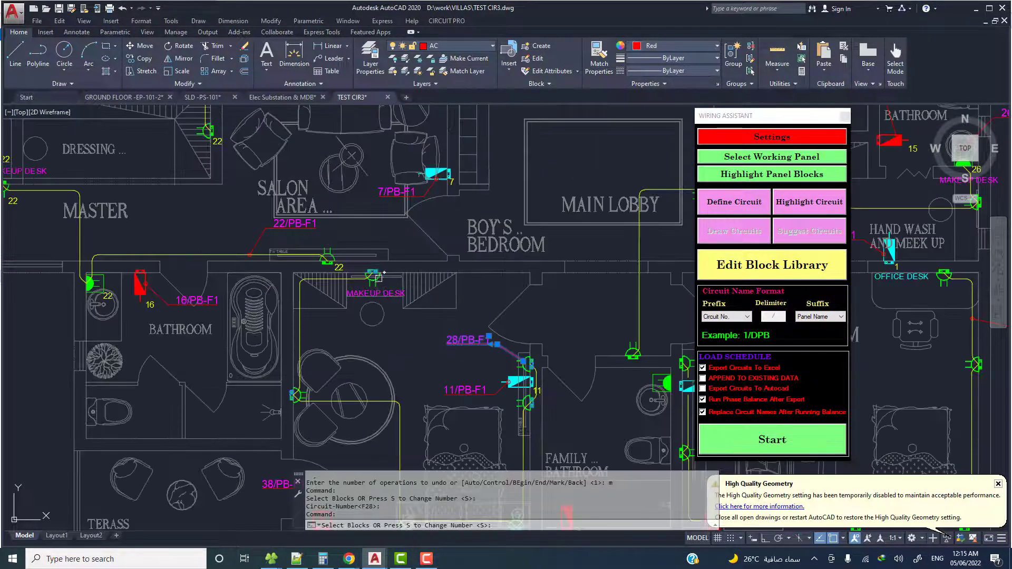
pyautogui.scroll(5, 378, 275)
pyautogui.scroll(5, 374, 276)
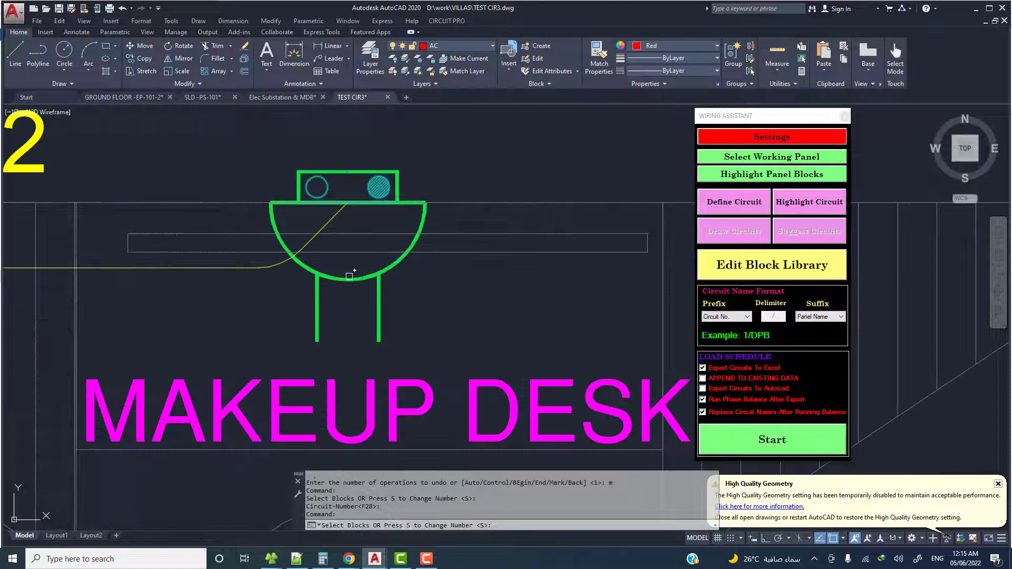
pyautogui.scroll(-3, 338, 272)
pyautogui.scroll(-1, 356, 295)
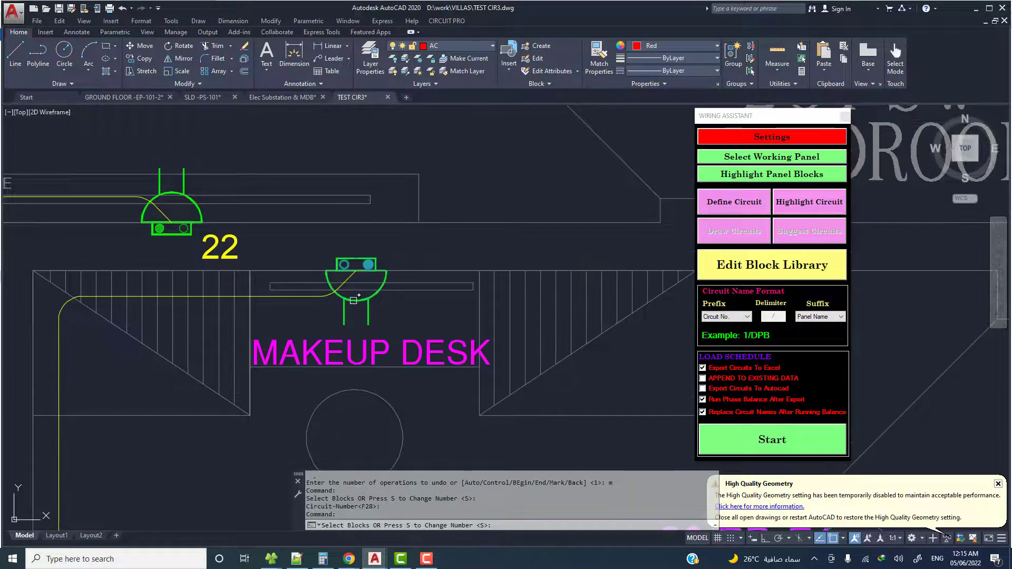
pyautogui.scroll(-3, 353, 300)
pyautogui.moveTo(368, 315); pyautogui.dragTo(361, 278, button='middle')
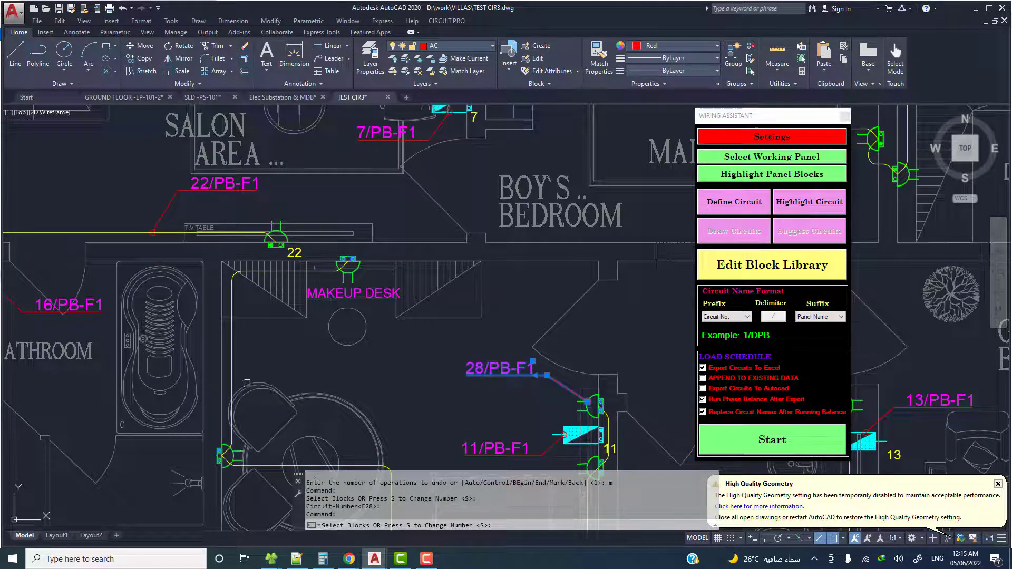
pyautogui.moveTo(246, 382); pyautogui.dragTo(291, 310, button='middle')
pyautogui.moveTo(528, 369)
pyautogui.mouseDown(button='middle')
pyautogui.moveTo(492, 252)
pyautogui.moveTo(500, 304)
pyautogui.mouseUp(button='middle')
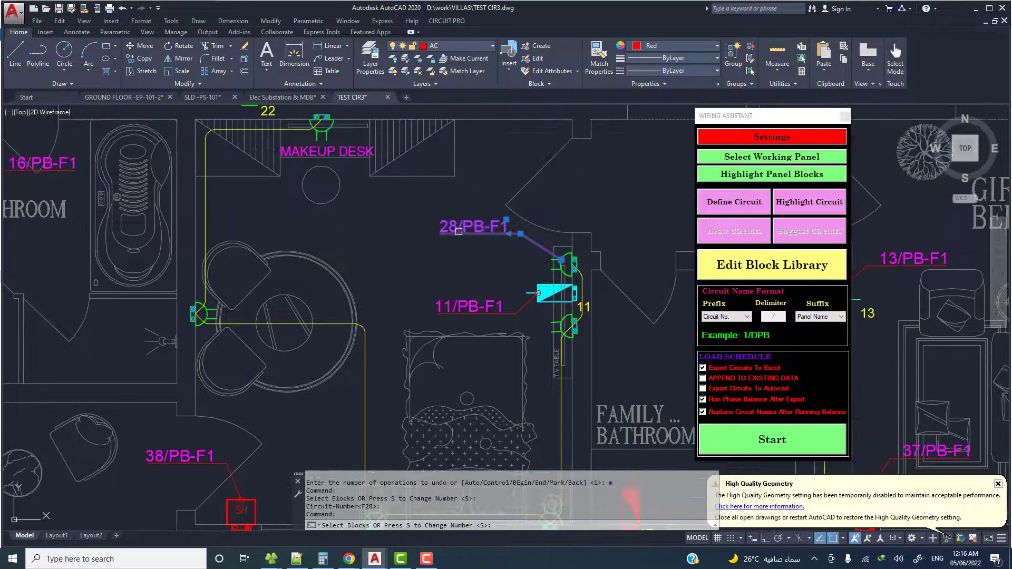
# Finish circuit 28 and check the numbered family bathroom sockets.
pyautogui.press('Return')
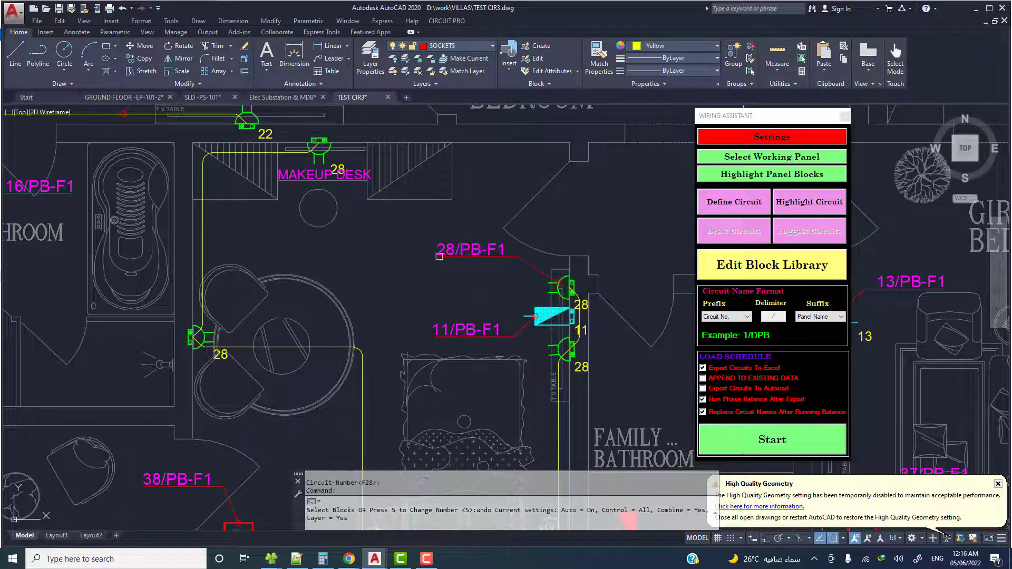
pyautogui.moveTo(336, 449); pyautogui.dragTo(304, 315, button='middle')
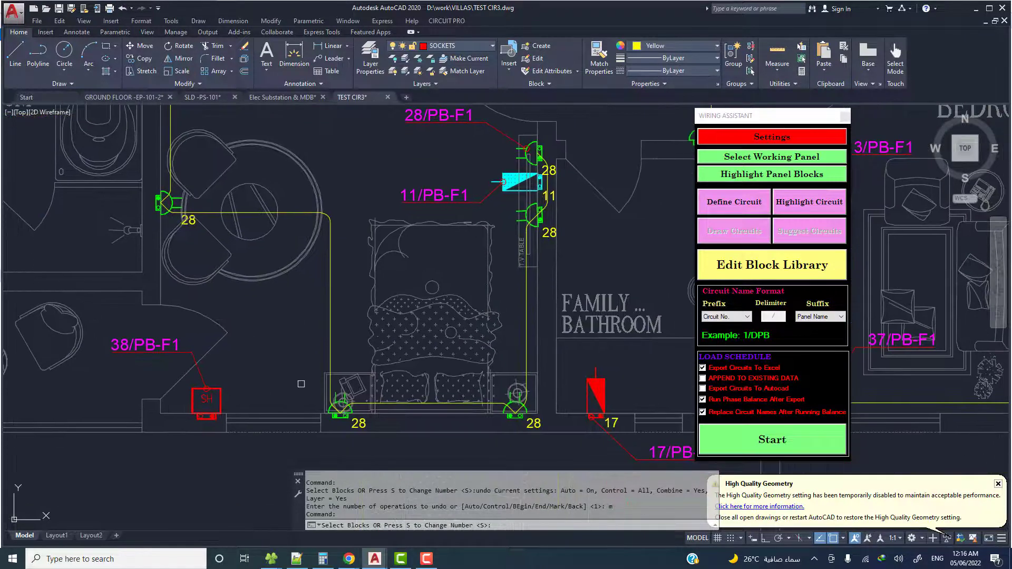
pyautogui.moveTo(488, 140); pyautogui.dragTo(481, 241, button='middle')
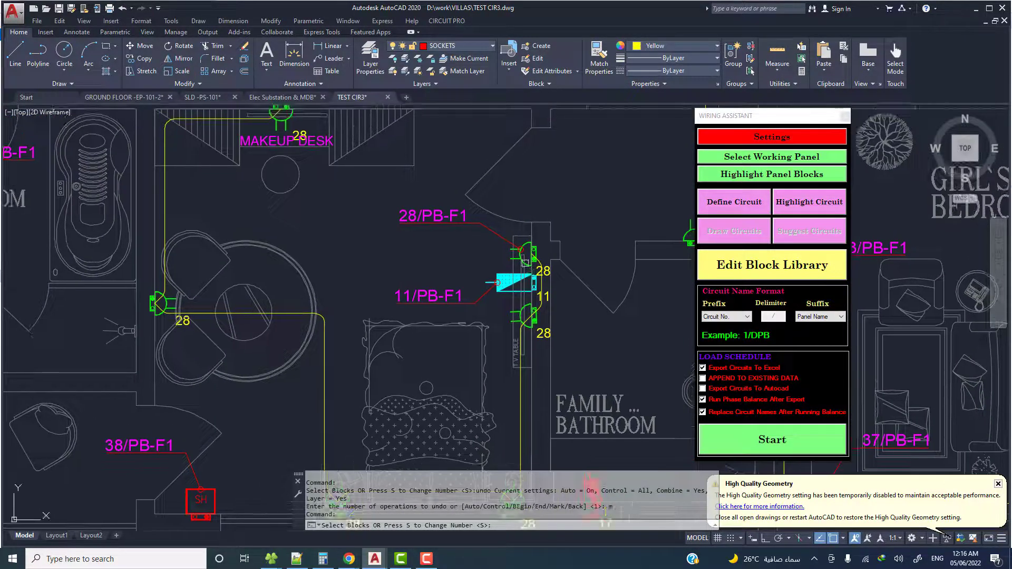
pyautogui.scroll(6, 526, 256)
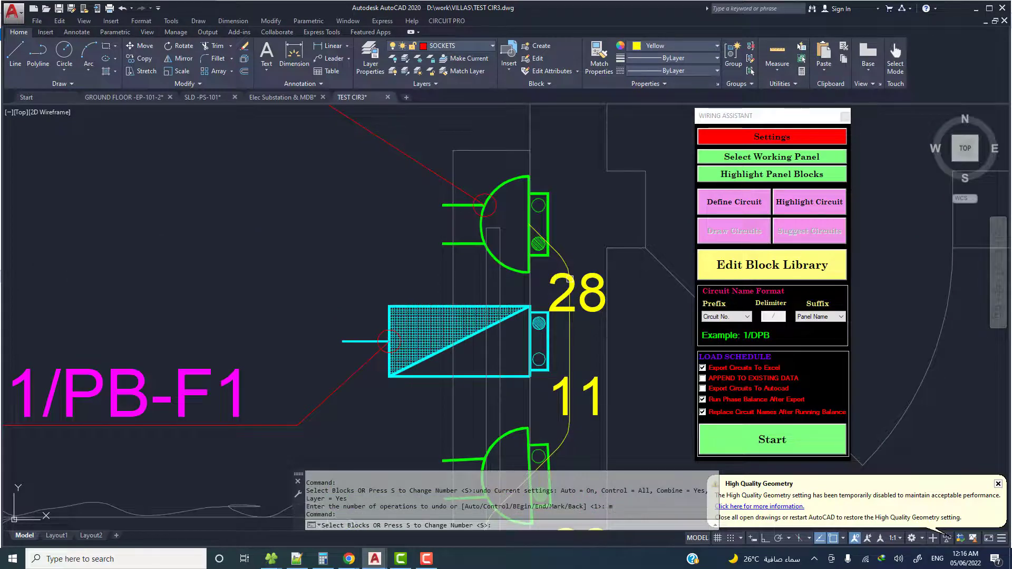
pyautogui.scroll(-6, 569, 280)
# Pick the dining socket as the first block of circuit 29.
pyautogui.click(537, 290)
pyautogui.scroll(6, 442, 311)
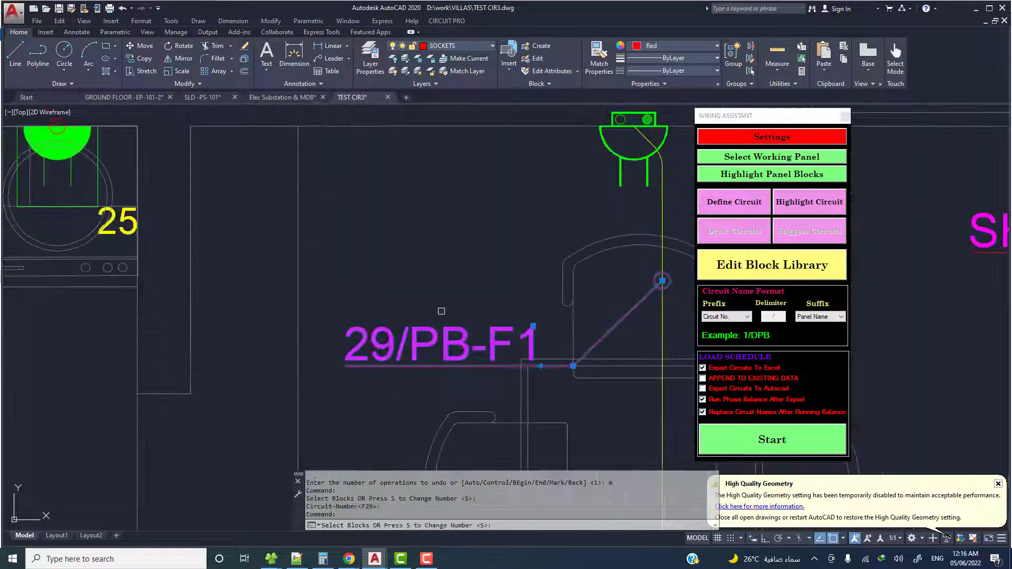
pyautogui.scroll(-5, 441, 311)
pyautogui.scroll(3, 449, 295)
pyautogui.scroll(-5, 473, 267)
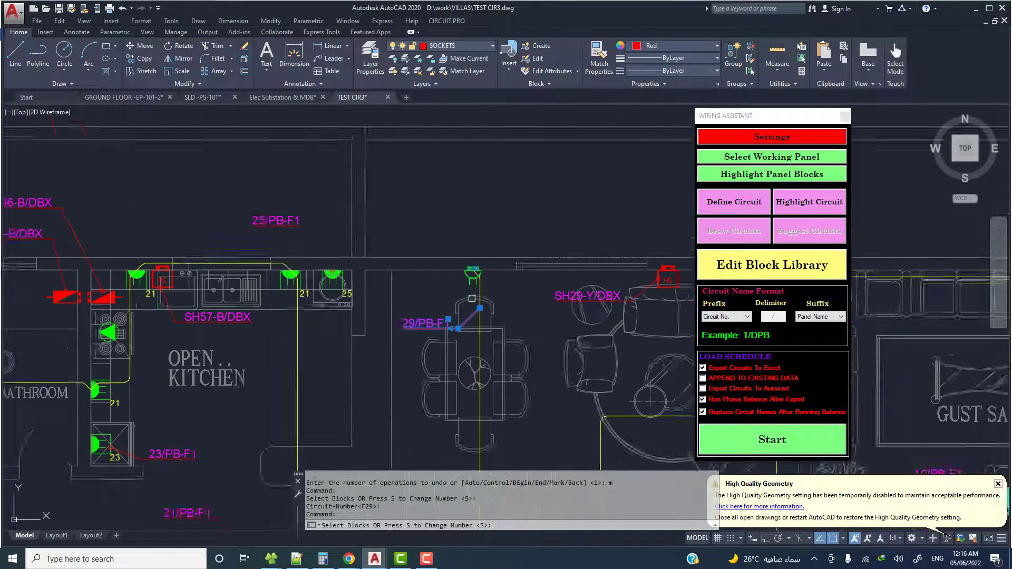
pyautogui.scroll(6, 384, 397)
pyautogui.scroll(-5, 388, 398)
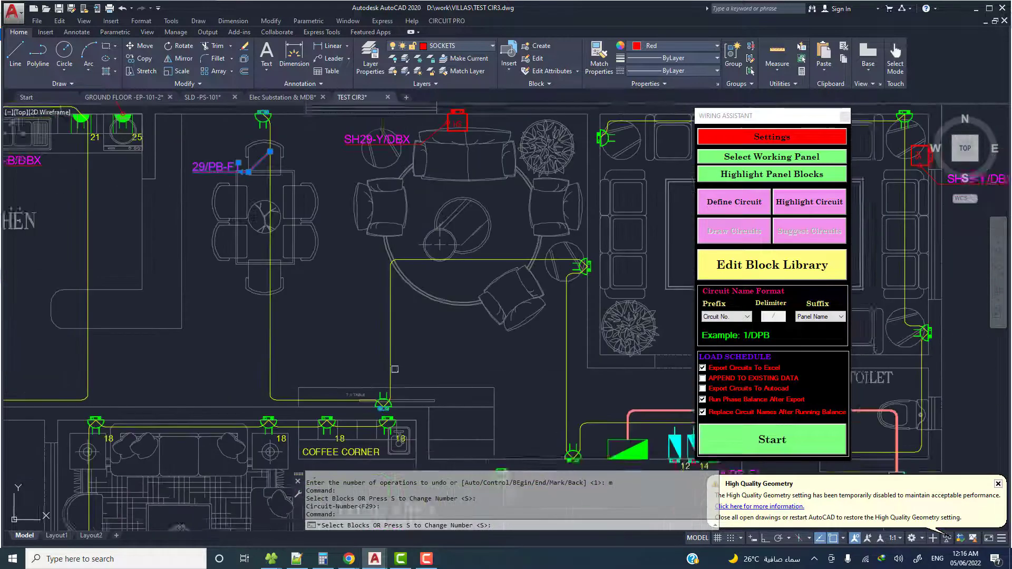
pyautogui.scroll(5, 484, 285)
pyautogui.scroll(-4, 484, 284)
pyautogui.scroll(4, 462, 337)
pyautogui.scroll(-5, 463, 338)
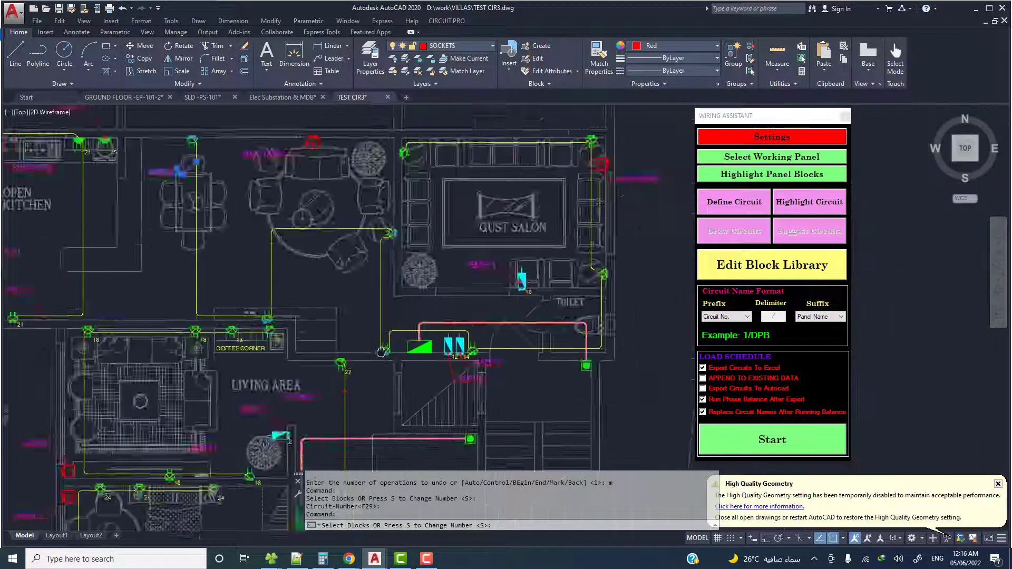
pyautogui.scroll(5, 459, 321)
pyautogui.scroll(-4, 458, 322)
pyautogui.scroll(5, 459, 318)
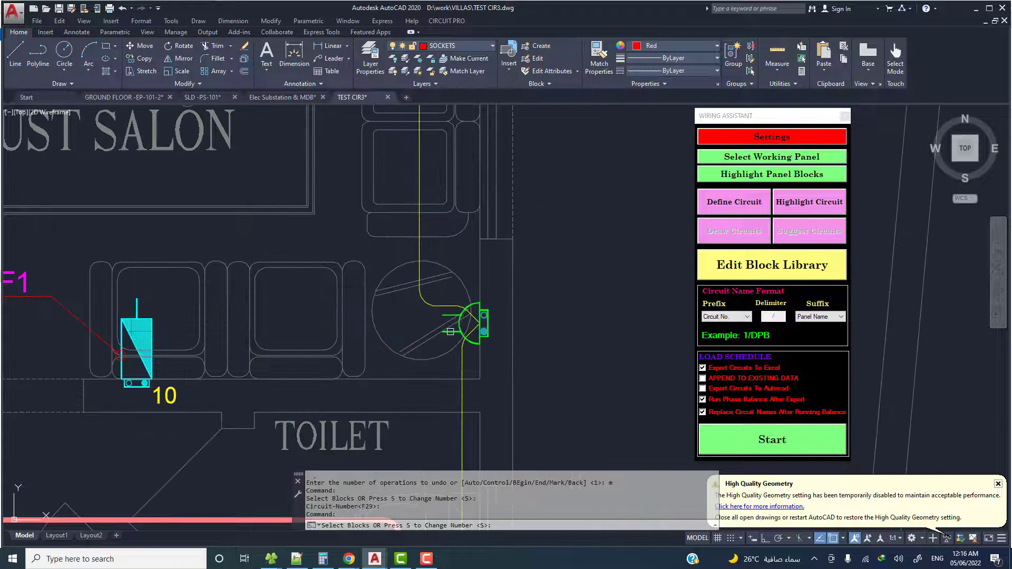
pyautogui.scroll(-5, 450, 332)
pyautogui.scroll(5, 418, 282)
pyautogui.scroll(-4, 418, 283)
# Add the round-table socket to circuit 29, then finish circuits 29 and 30.
pyautogui.scroll(4, 280, 305)
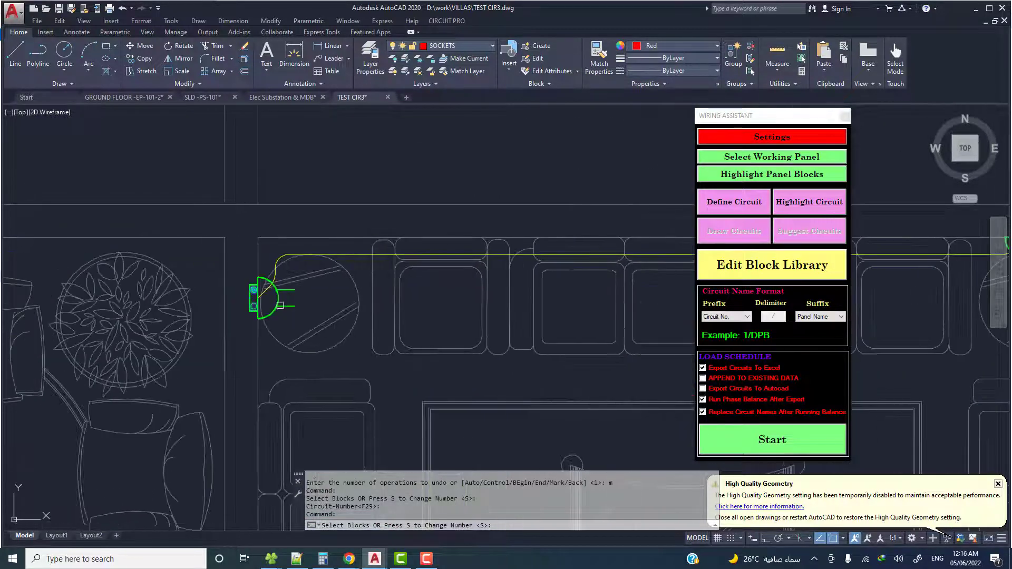
pyautogui.click(280, 305)
pyautogui.press('Return')
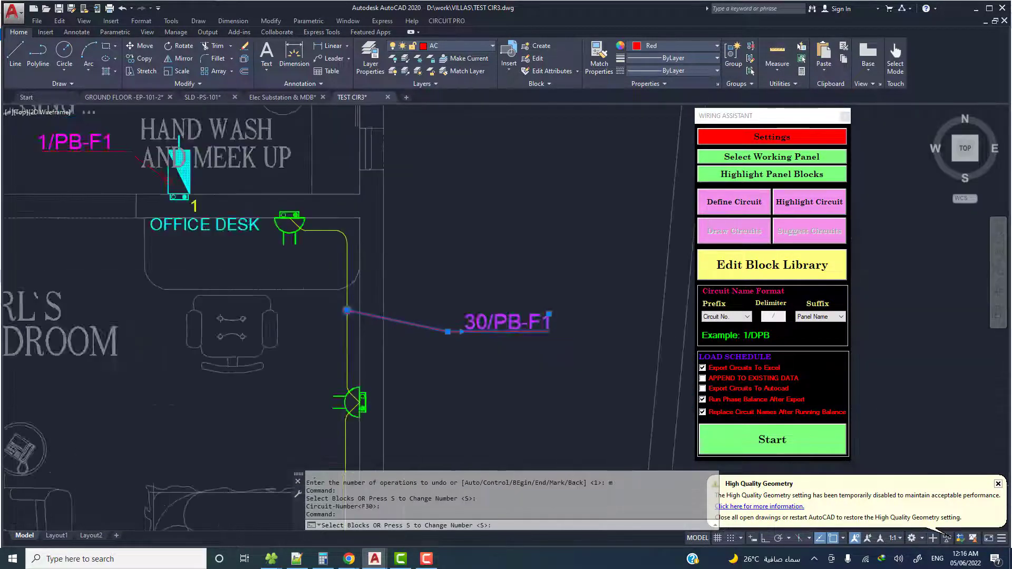
pyautogui.scroll(-3, 261, 447)
pyautogui.scroll(3, 262, 451)
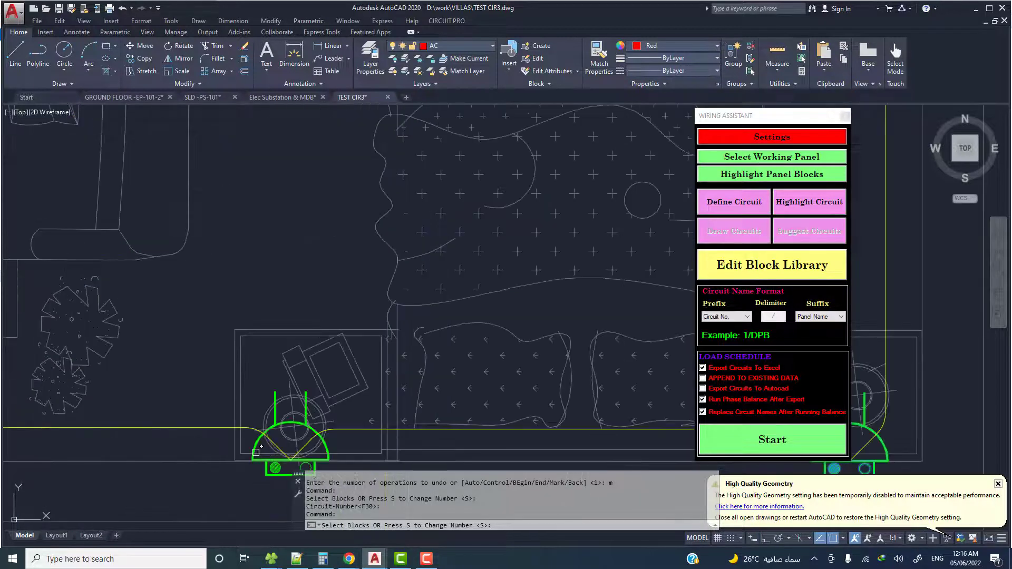
pyautogui.scroll(-5, 271, 463)
pyautogui.scroll(6, 301, 390)
pyautogui.scroll(-5, 336, 439)
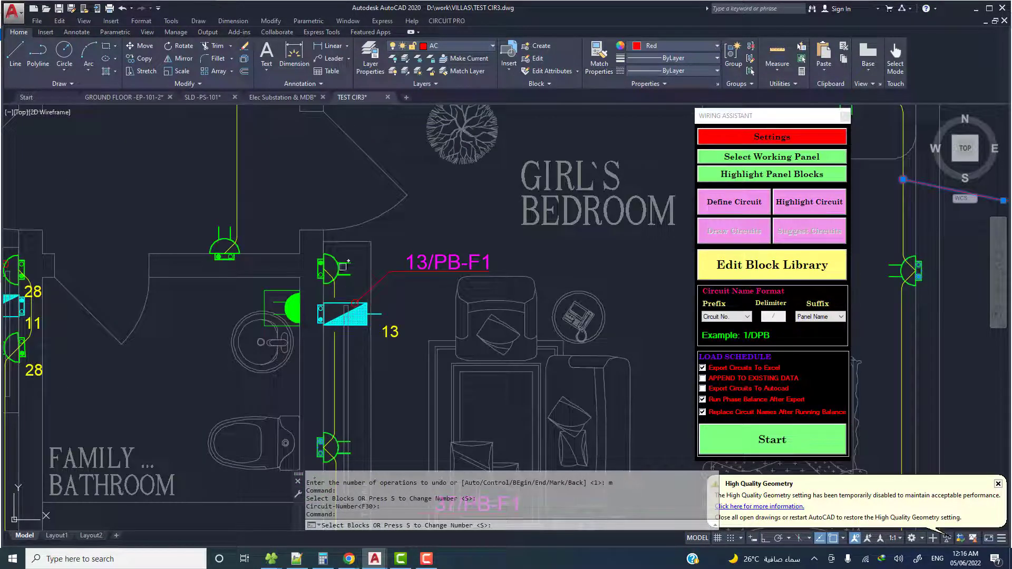
pyautogui.press('Return')
pyautogui.press('Return')
# Confirm circuit 31 for the bedroom sockets.
pyautogui.scroll(2, 449, 331)
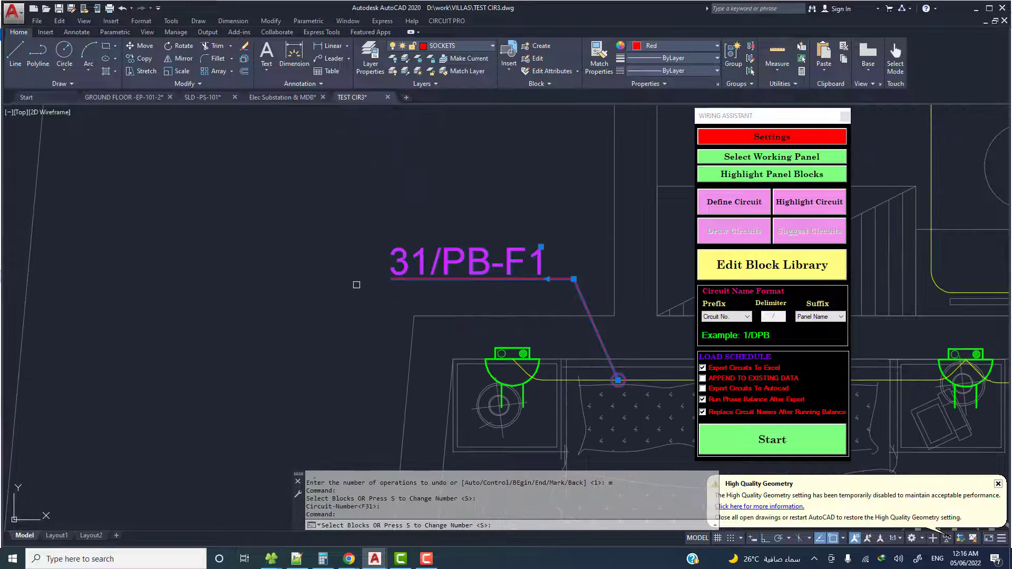
pyautogui.scroll(3, 449, 331)
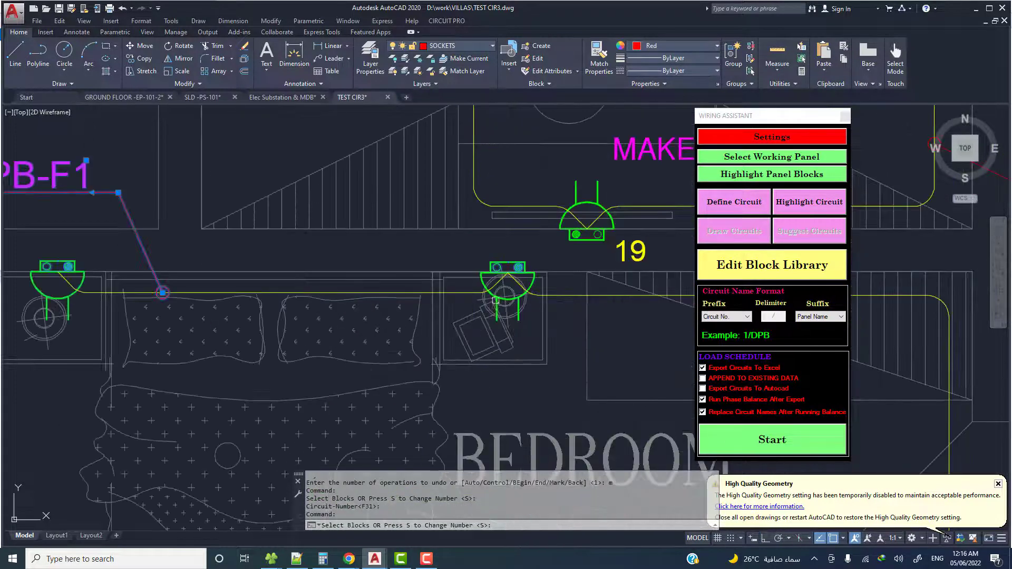
pyautogui.scroll(-4, 240, 190)
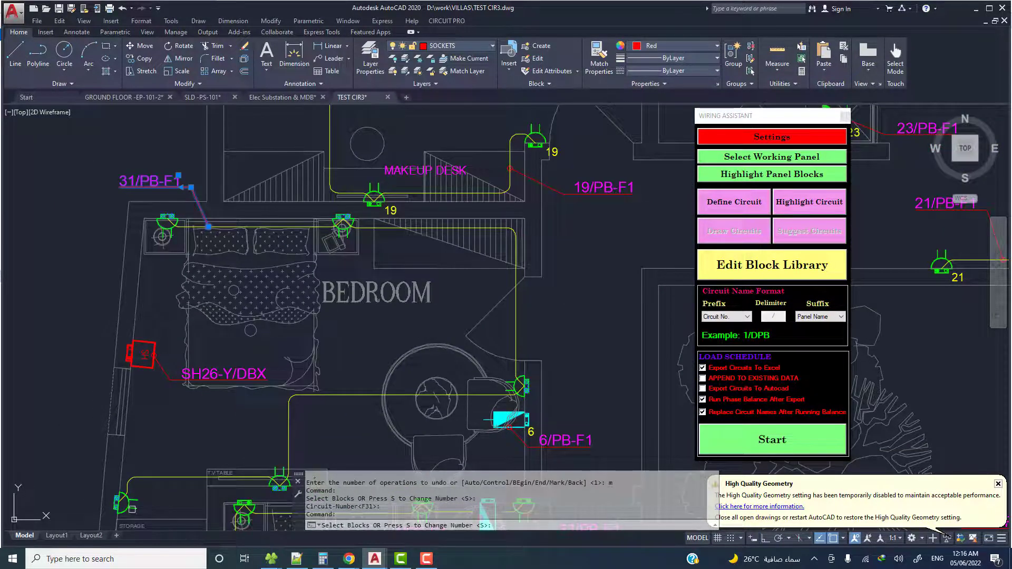
pyautogui.press('Return')
pyautogui.press('Return')
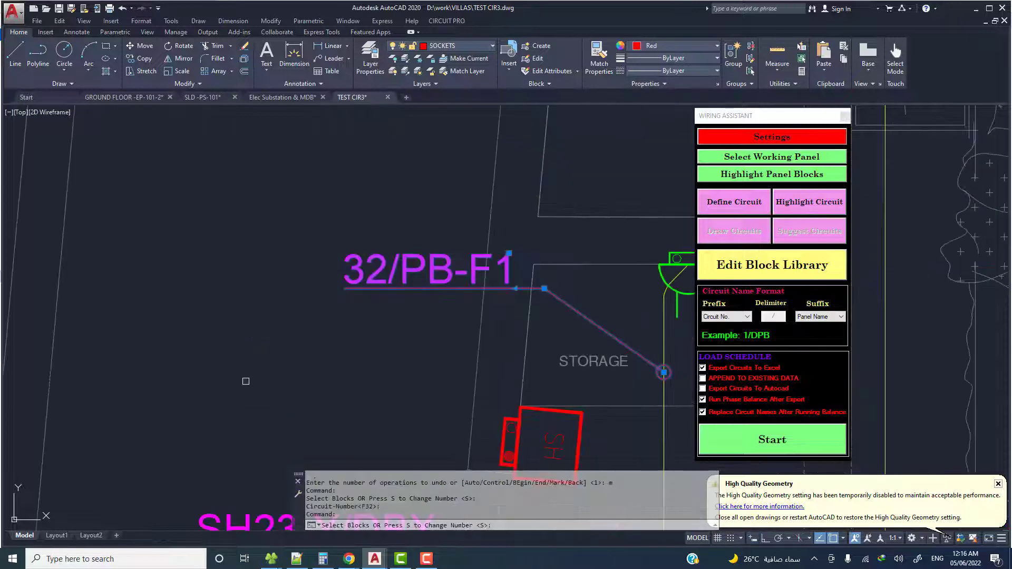
pyautogui.scroll(-3, 358, 273)
pyautogui.scroll(3, 358, 273)
# Pan to the 32/PB-F1 socket and the master bedroom office desk sockets.
pyautogui.moveTo(311, 345)
pyautogui.mouseDown(button='middle')
pyautogui.moveTo(359, 272)
pyautogui.moveTo(287, 141)
pyautogui.mouseUp(button='middle')
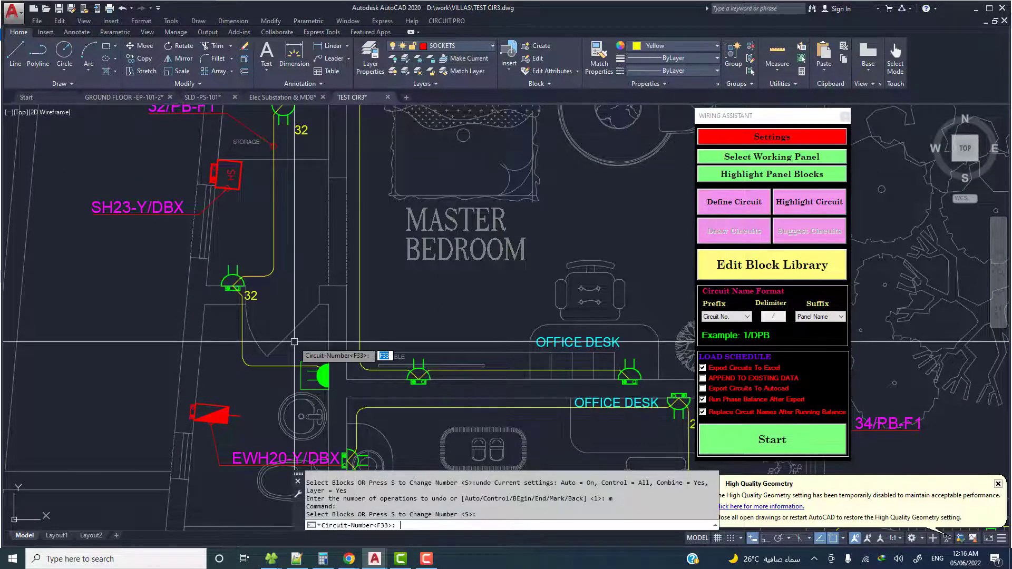
pyautogui.scroll(5, 329, 305)
pyautogui.scroll(-2, 329, 305)
pyautogui.scroll(-5, 329, 305)
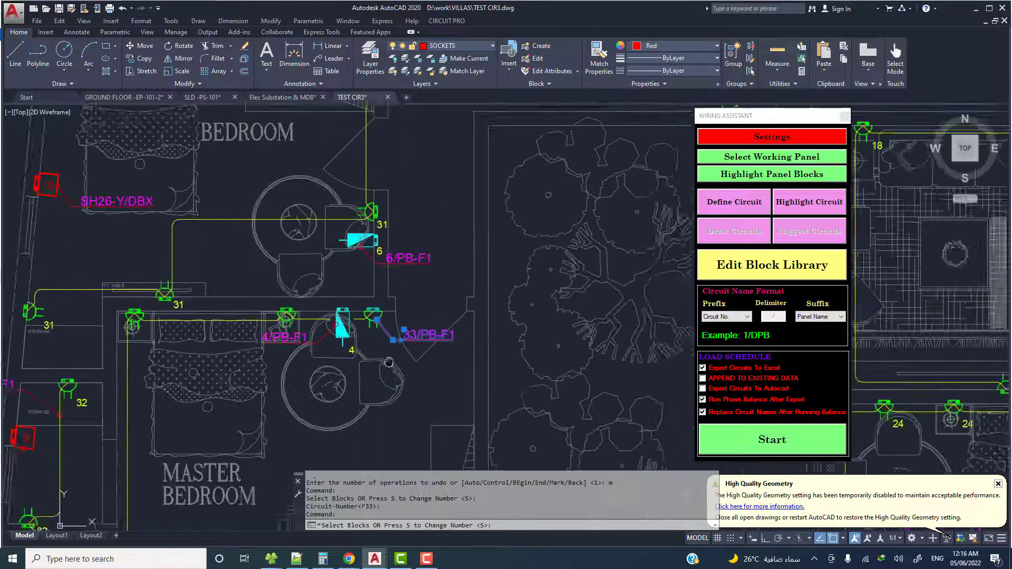
pyautogui.scroll(5, 274, 311)
pyautogui.scroll(-2, 224, 322)
pyautogui.moveTo(226, 327); pyautogui.dragTo(252, 11, button='middle')
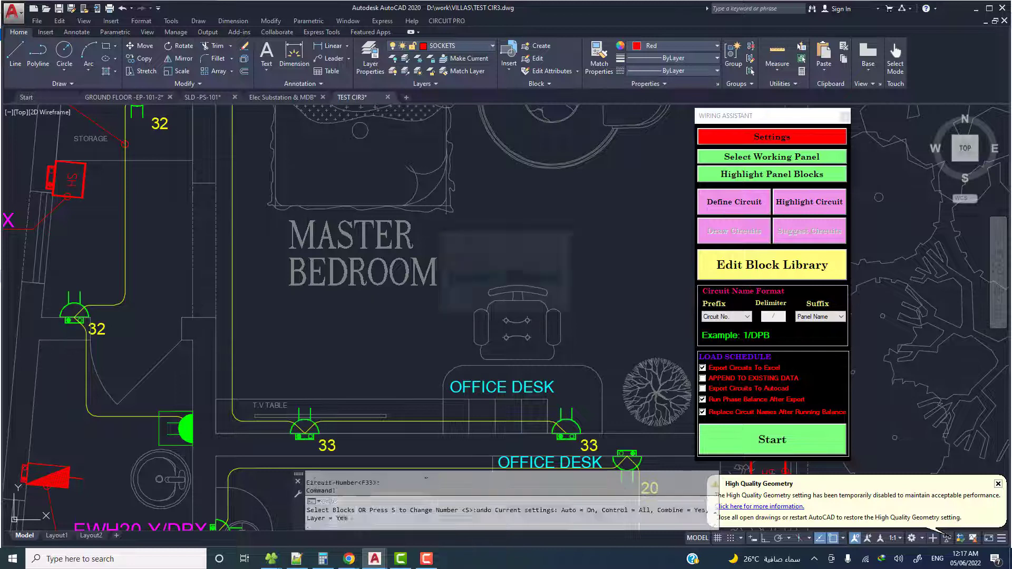
pyautogui.scroll(4, 443, 348)
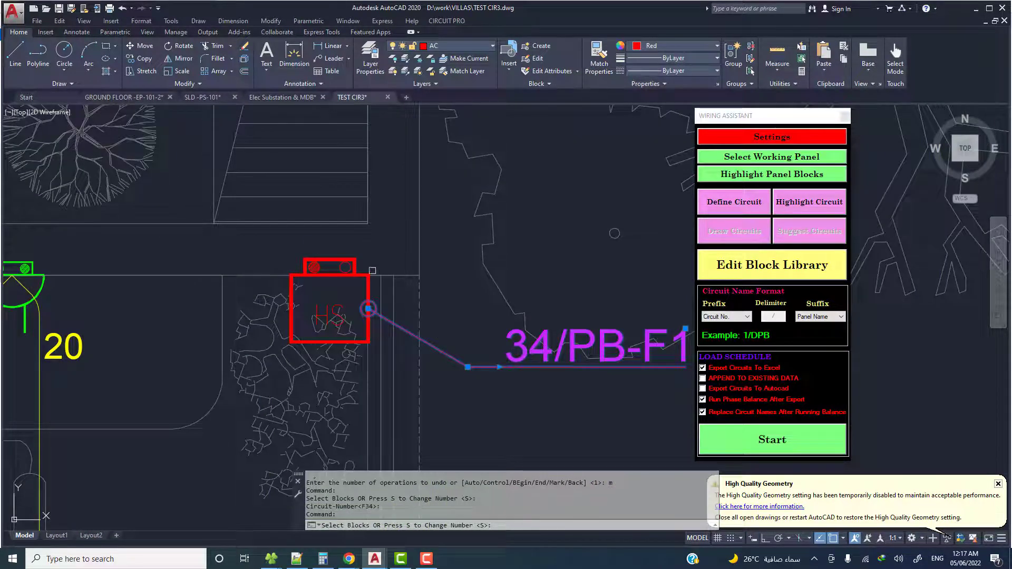
# Assign circuits 34, 35 and 36 to the HS blocks.
pyautogui.moveTo(420, 374); pyautogui.dragTo(390, 267, button='middle')
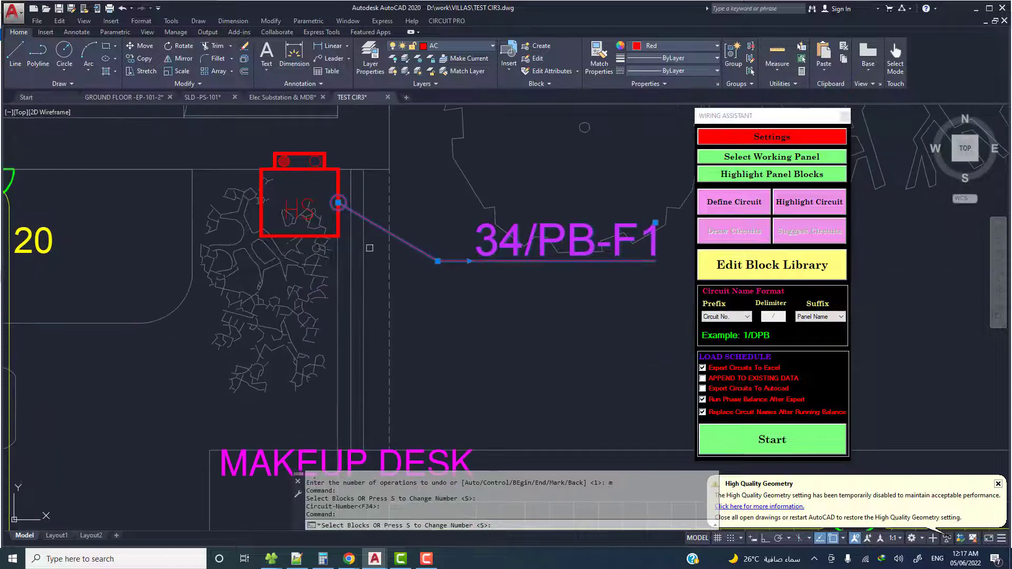
pyautogui.moveTo(339, 289); pyautogui.dragTo(360, 350, button='middle')
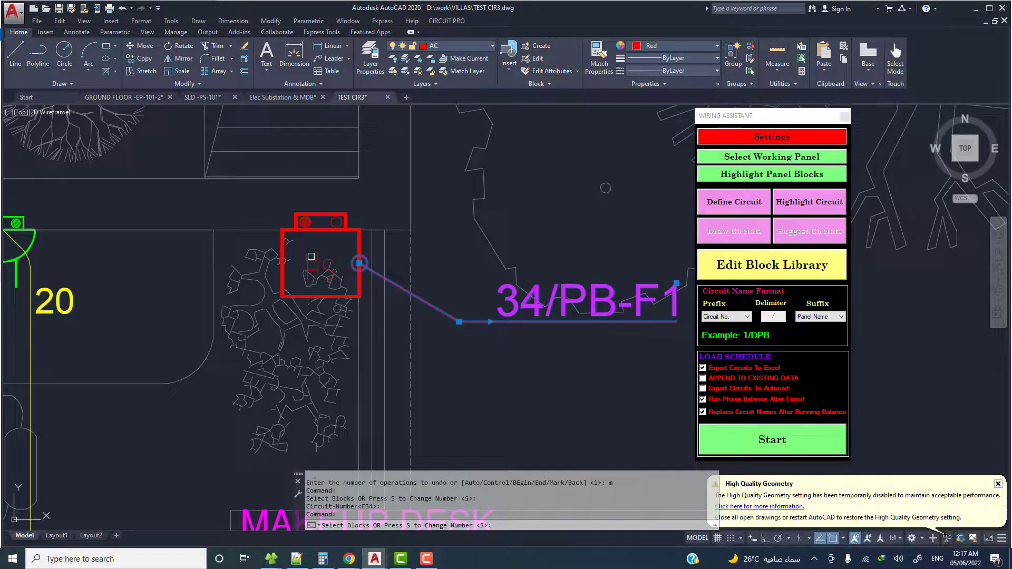
pyautogui.click(337, 264)
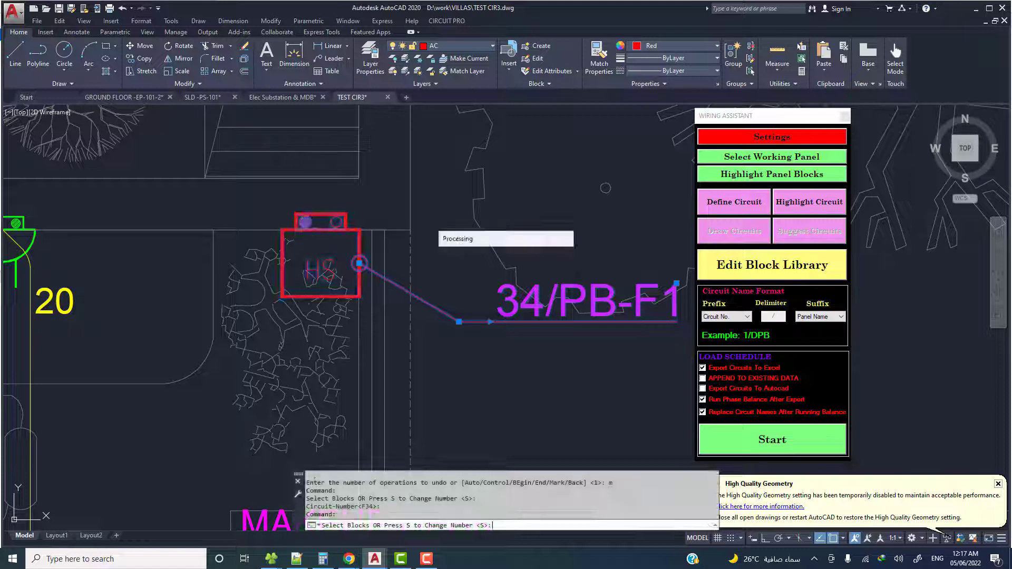
pyautogui.click(343, 269)
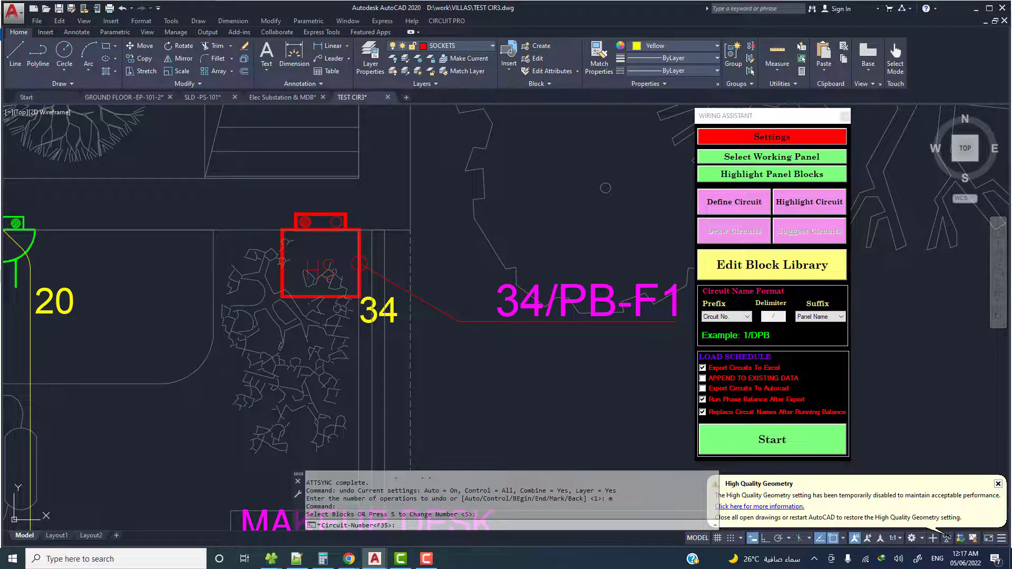
pyautogui.moveTo(354, 275)
pyautogui.mouseDown(button='middle')
pyautogui.moveTo(319, 309)
pyautogui.moveTo(263, 317)
pyautogui.mouseUp(button='middle')
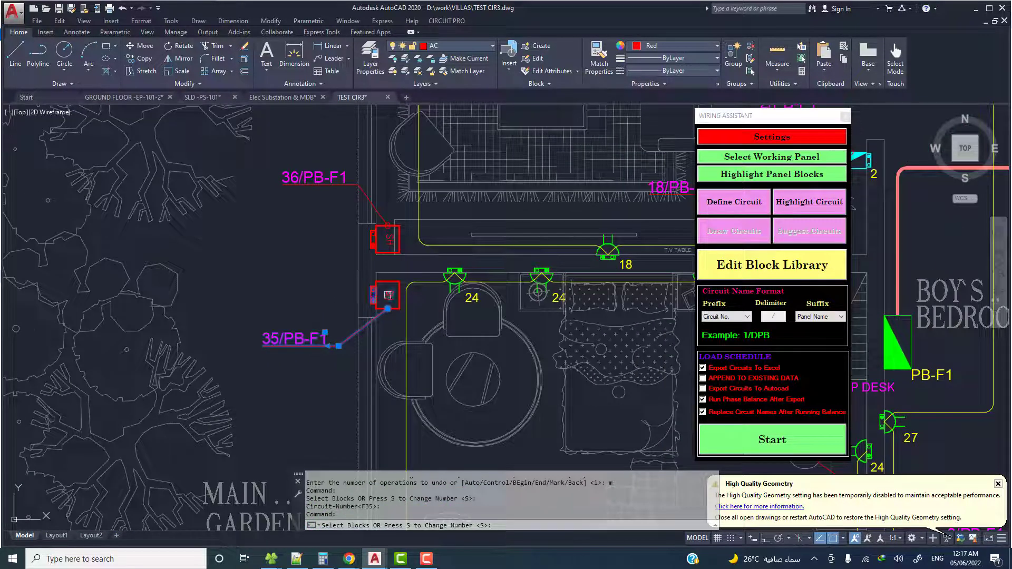
pyautogui.click(385, 294)
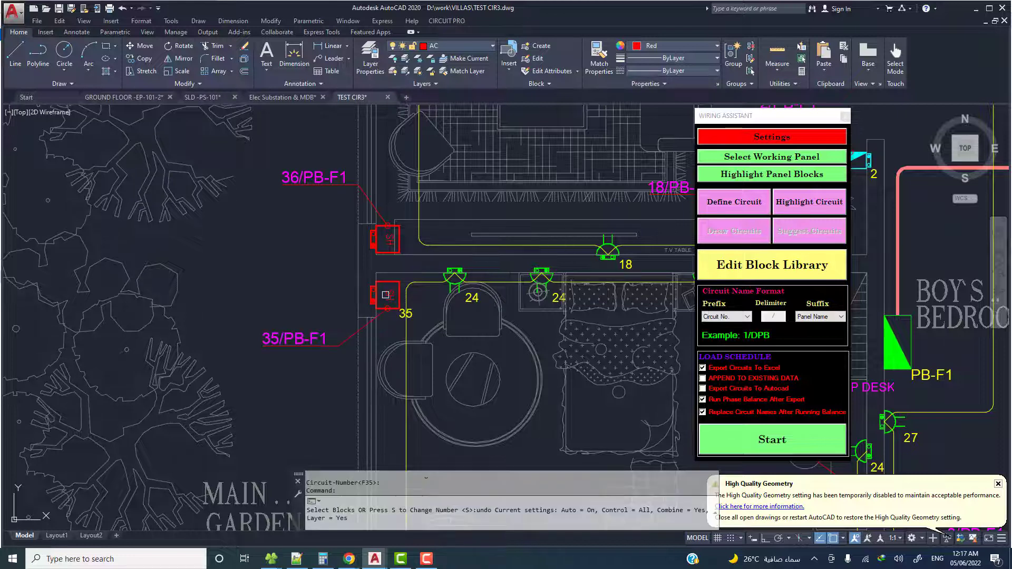
pyautogui.click(389, 234)
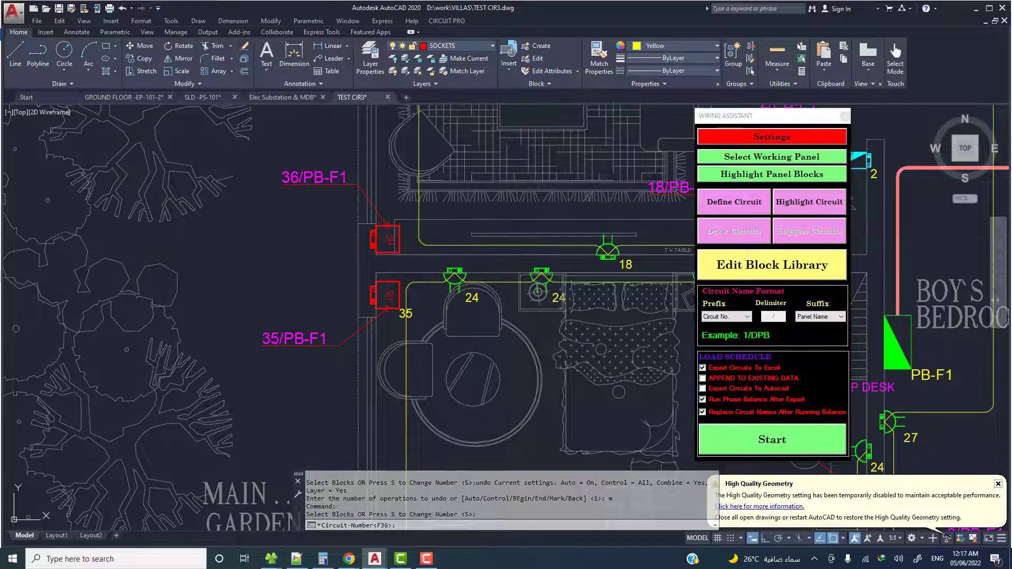
pyautogui.scroll(-3, 397, 253)
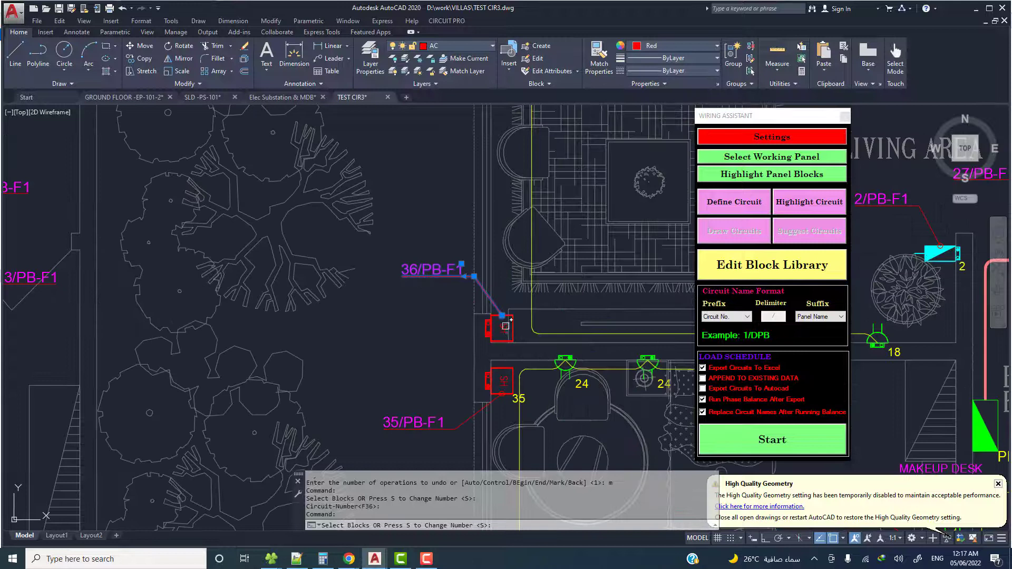
pyautogui.click(489, 331)
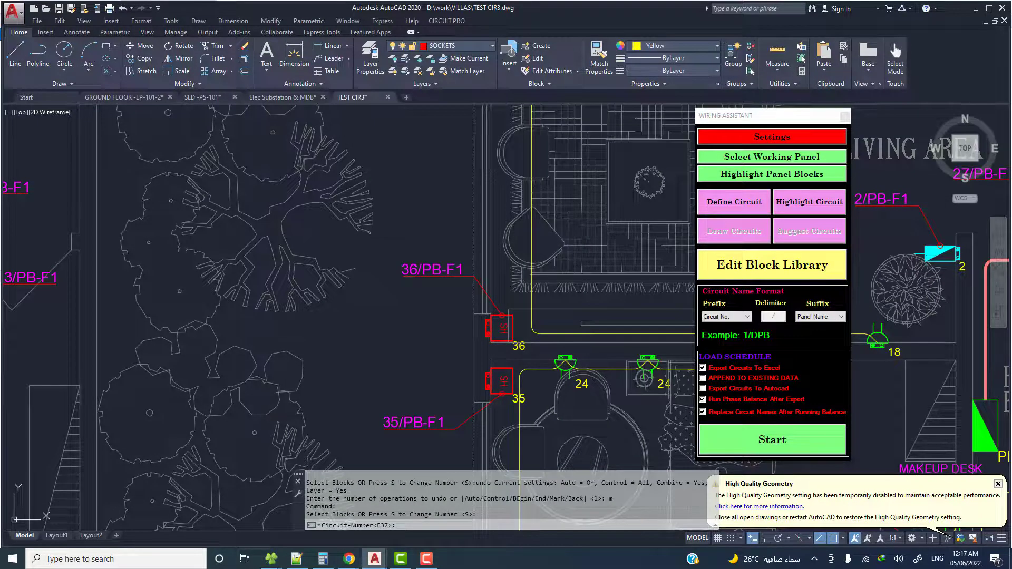
# Assign circuits 37, 38 and 39 to the SH blocks, accepting each number.
pyautogui.scroll(-6, 425, 339)
pyautogui.scroll(4, 425, 338)
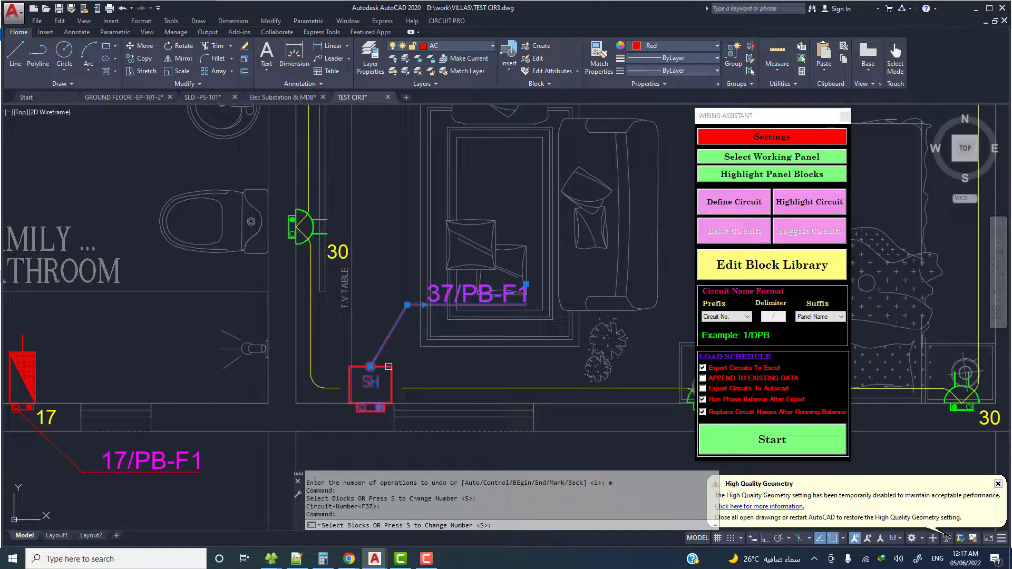
pyautogui.click(389, 366)
pyautogui.press('Return')
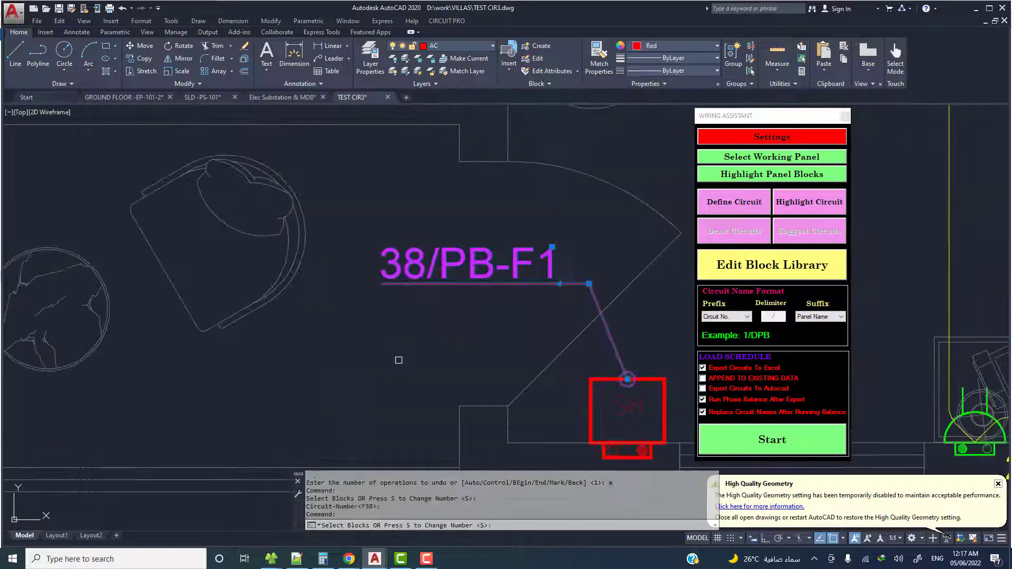
pyautogui.scroll(-5, 473, 369)
pyautogui.scroll(3, 472, 368)
pyautogui.click(472, 369)
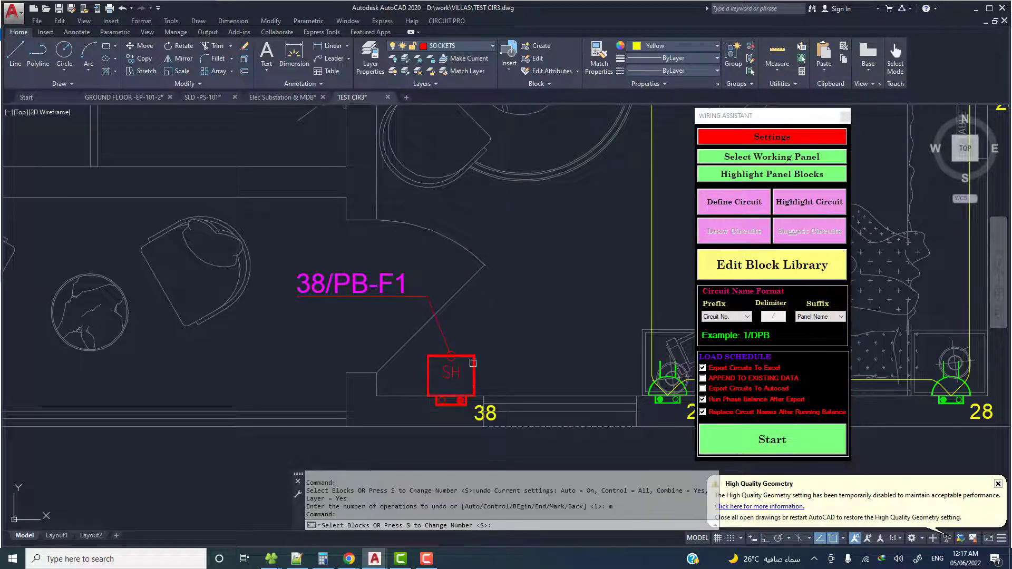
pyautogui.press('Return')
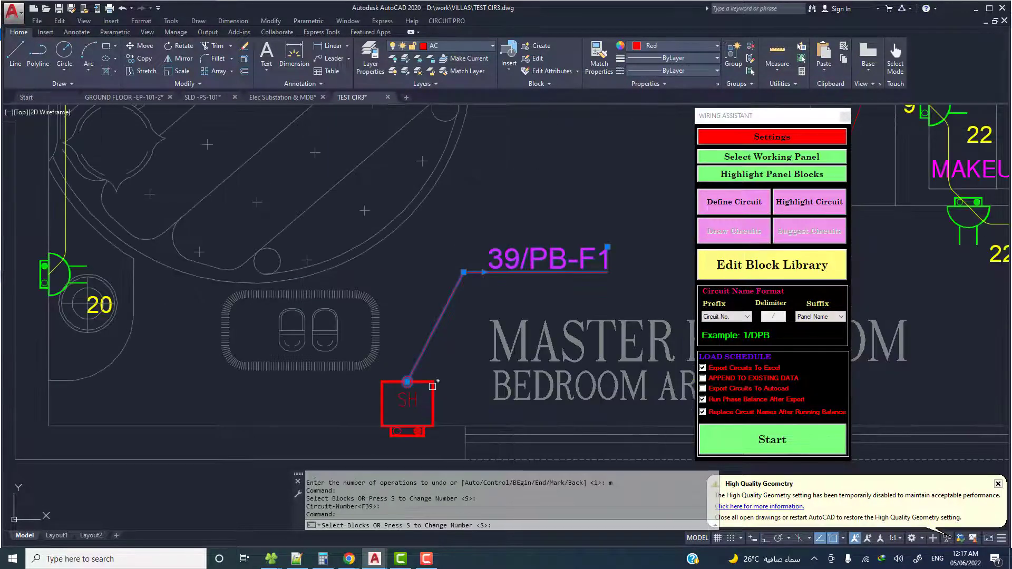
pyautogui.click(434, 383)
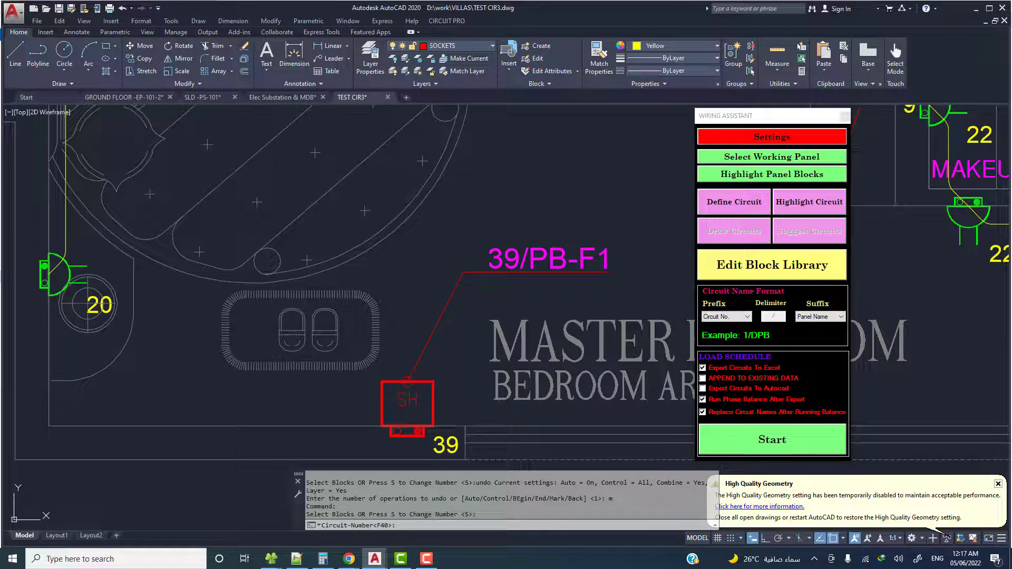
pyautogui.press('Return')
pyautogui.moveTo(480, 274)
pyautogui.mouseDown(button='middle')
pyautogui.moveTo(446, 295)
pyautogui.moveTo(454, 314)
pyautogui.moveTo(431, 313)
pyautogui.mouseUp(button='middle')
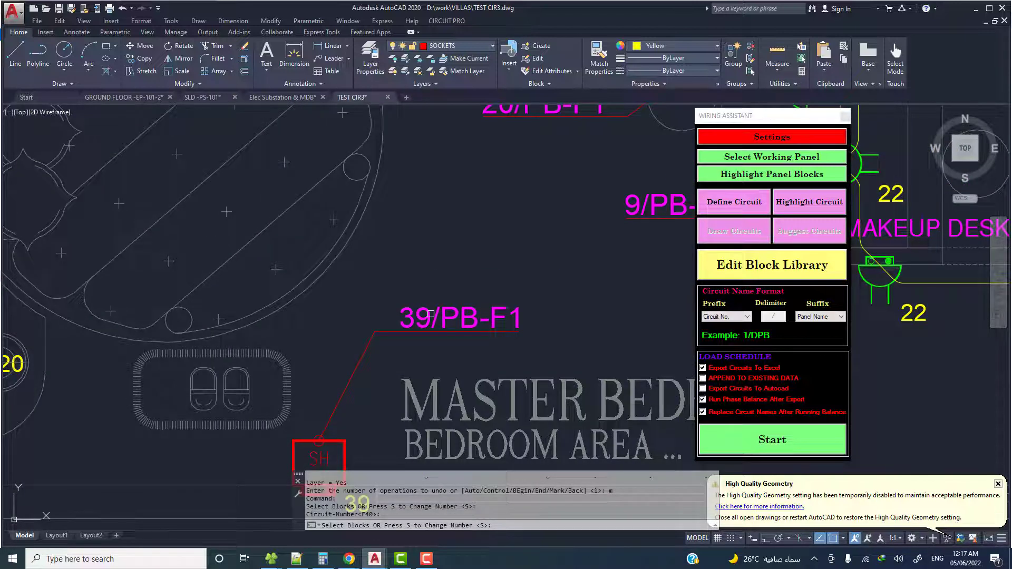
# Zoom out over the floor plan and recentre on the 39/PB-F1 label.
pyautogui.scroll(-5, 431, 313)
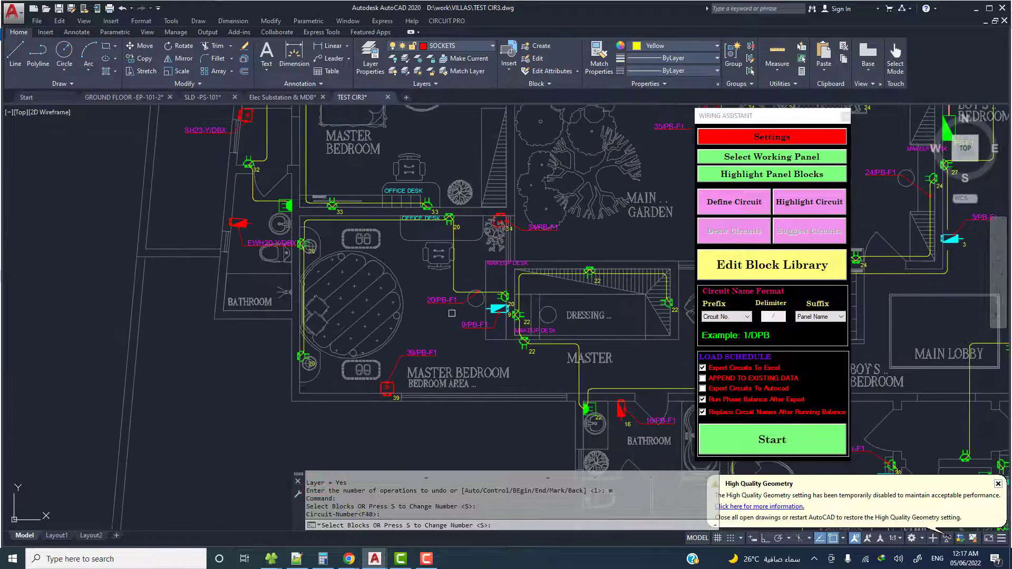
pyautogui.moveTo(463, 197)
pyautogui.mouseDown(button='middle')
pyautogui.moveTo(427, 213)
pyautogui.moveTo(387, 206)
pyautogui.mouseUp(button='middle')
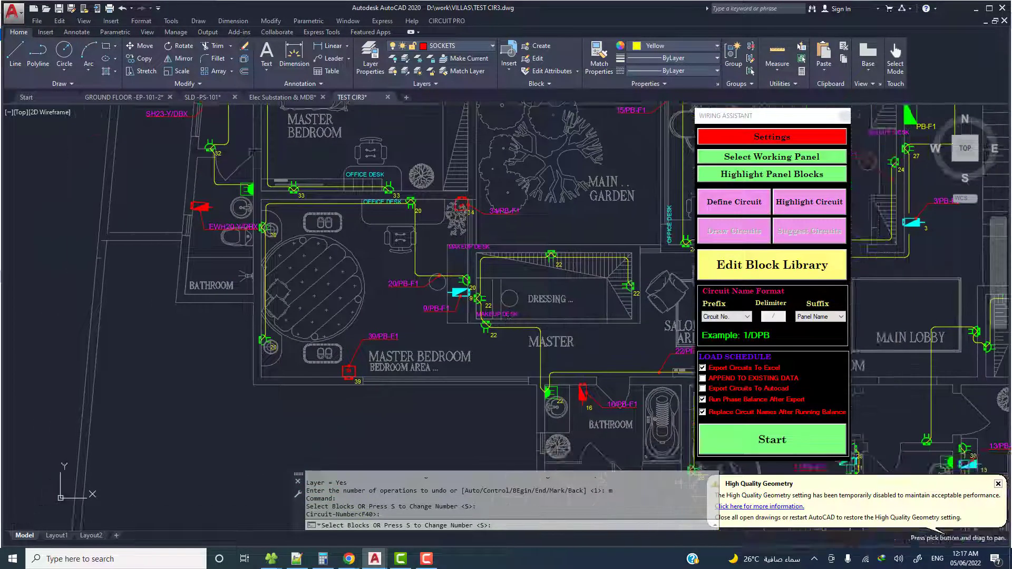
pyautogui.scroll(4, 392, 338)
pyautogui.scroll(1, 392, 338)
pyautogui.scroll(2, 416, 321)
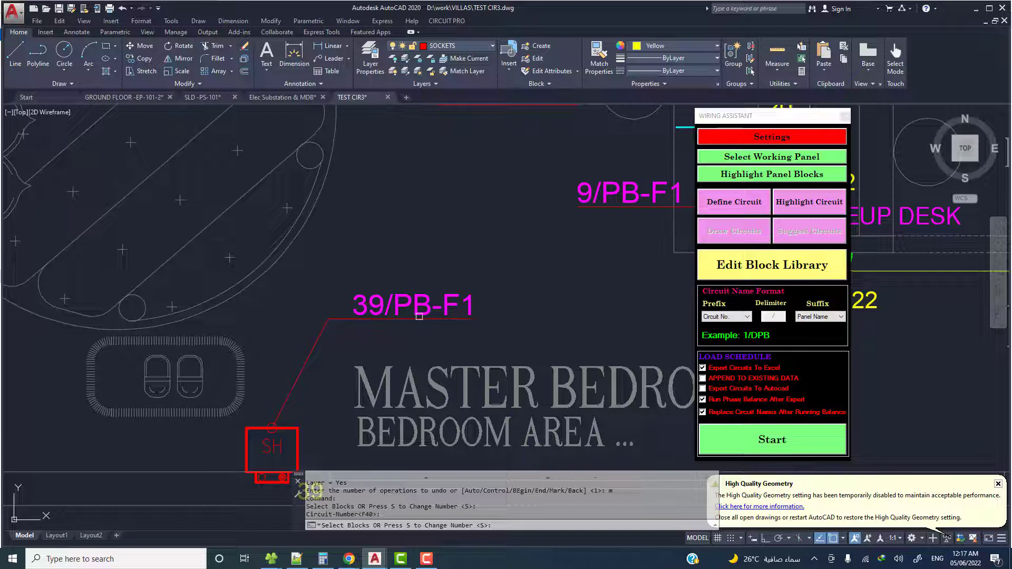
pyautogui.moveTo(419, 316); pyautogui.dragTo(443, 299, button='middle')
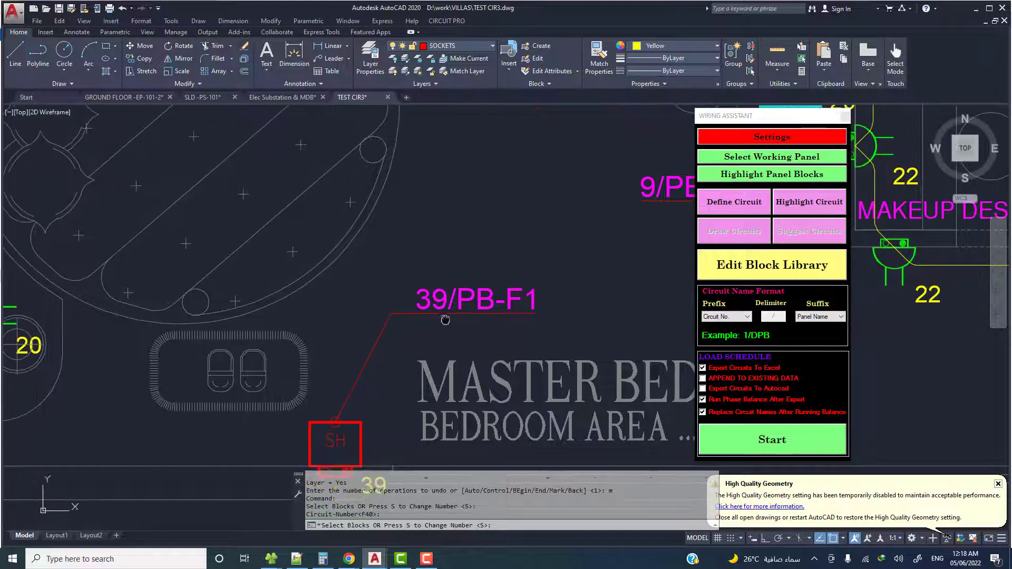
pyautogui.moveTo(419, 322); pyautogui.dragTo(422, 324, button='middle')
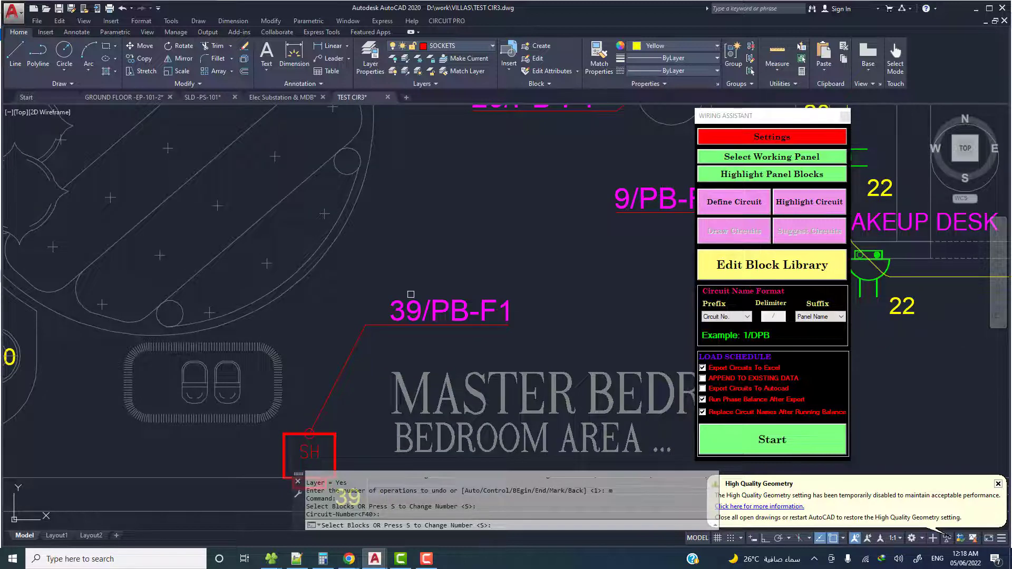
# Change the next circuit number to F41.
pyautogui.press('Return')
pyautogui.write('F')
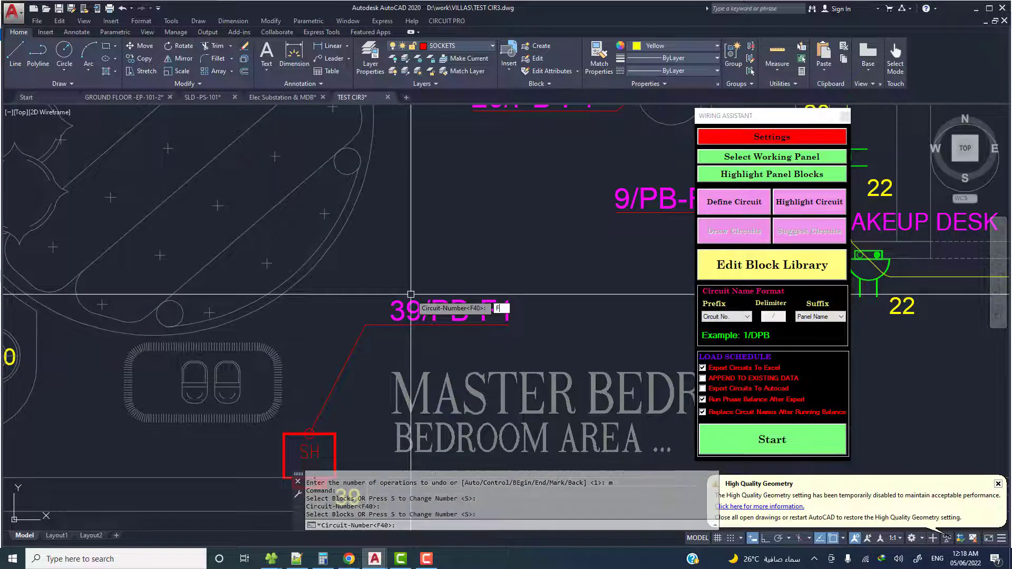
pyautogui.write('41')
pyautogui.press('Return')
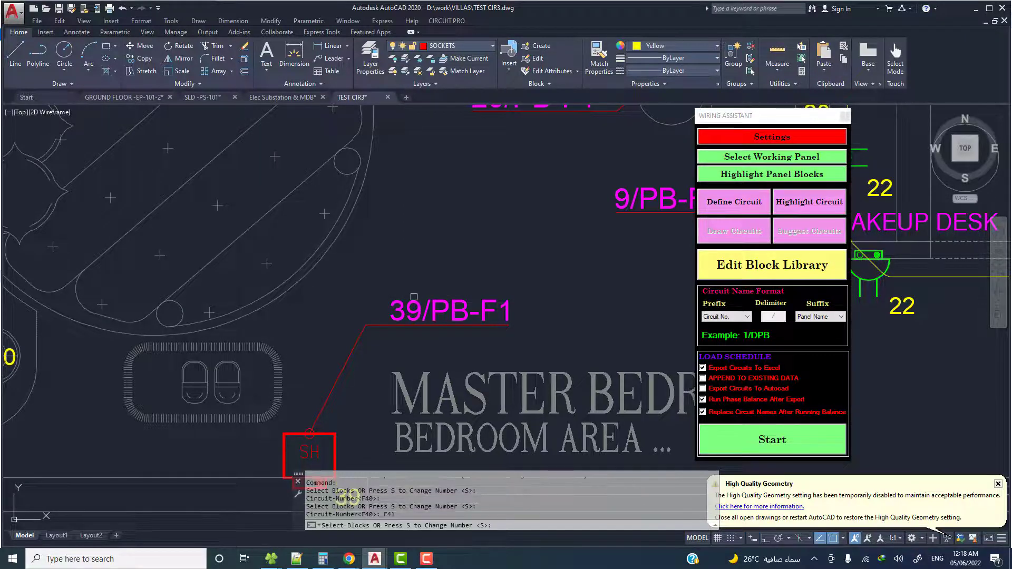
pyautogui.scroll(-2, 371, 328)
pyautogui.scroll(-2, 371, 327)
pyautogui.scroll(-2, 371, 327)
pyautogui.press('Escape')
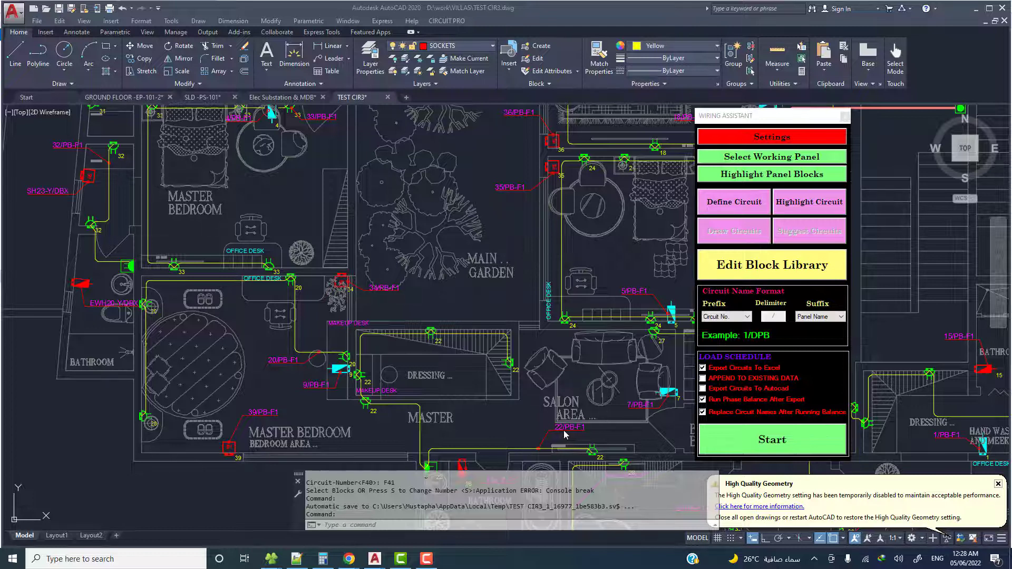
pyautogui.moveTo(564, 433); pyautogui.dragTo(450, 445, button='middle')
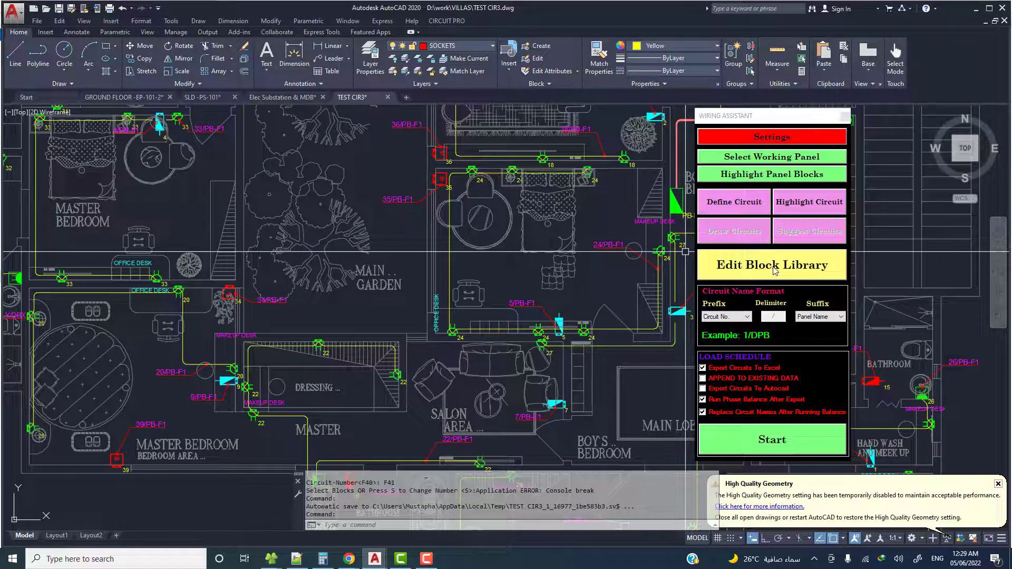
# Launch Edit Block Library from the Wiring Assistant and move the editor higher on screen.
pyautogui.click(769, 267)
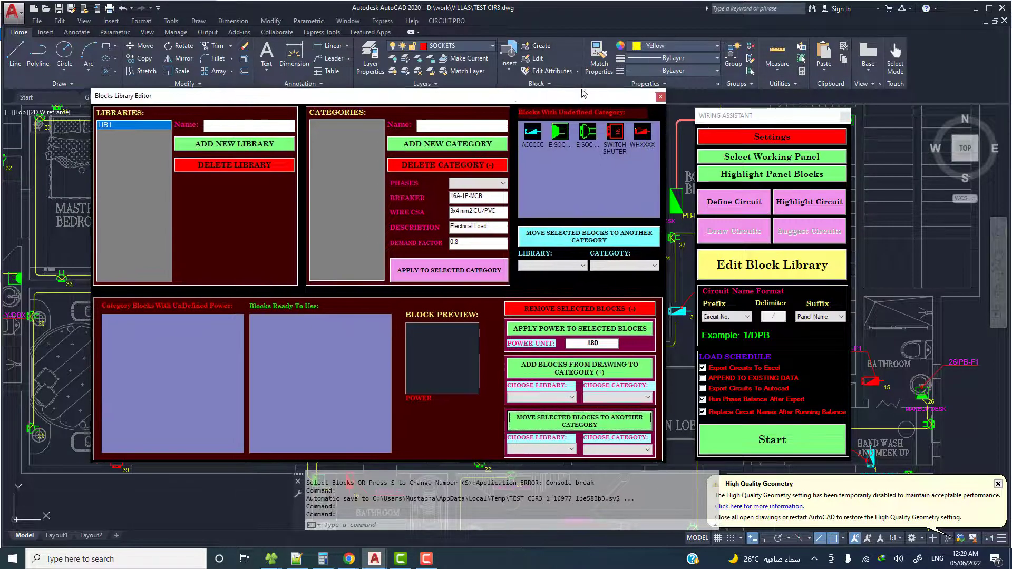
pyautogui.moveTo(583, 93); pyautogui.dragTo(584, 72)
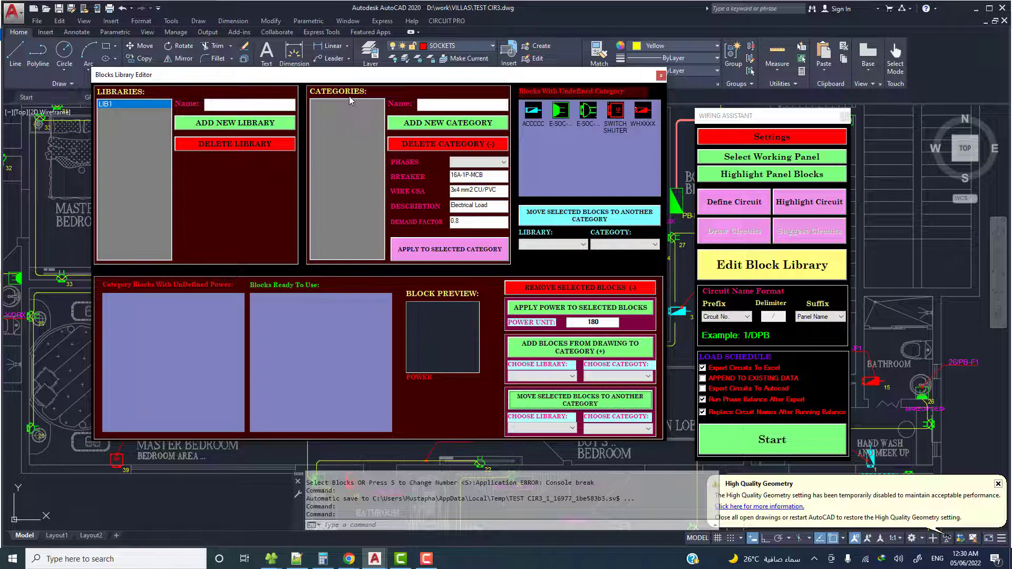
# Add a LIGHTING category to LIB1.
pyautogui.click(424, 104)
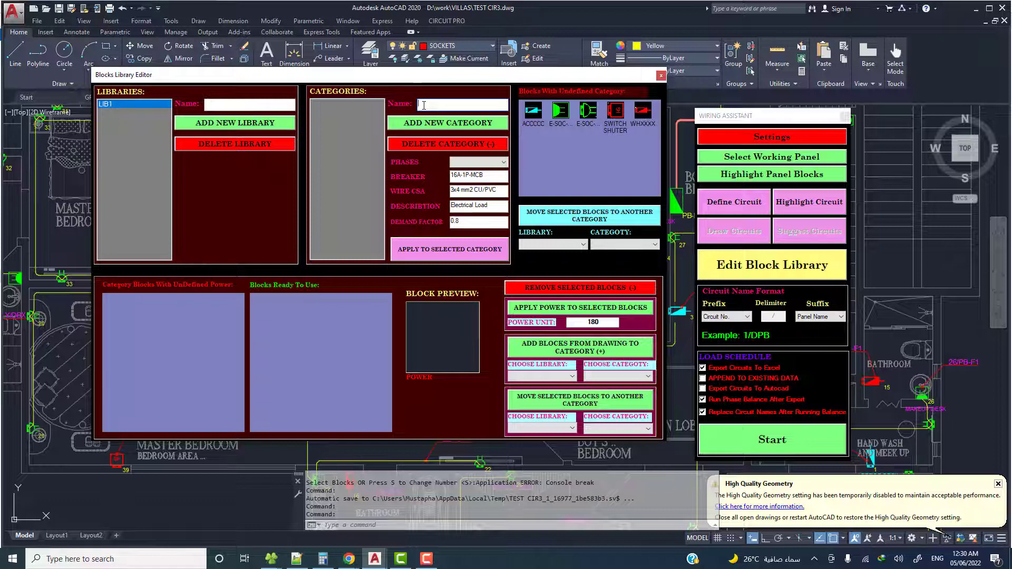
pyautogui.write('LIGHTING')
pyautogui.click(430, 125)
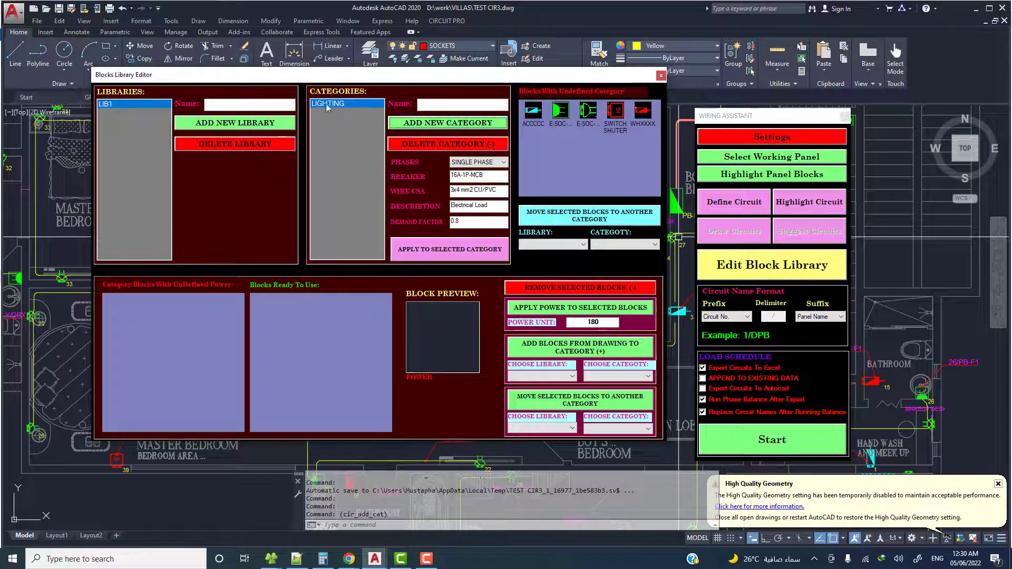
# Add a NORMAL SOCKET category to LIB1.
pyautogui.click(439, 104)
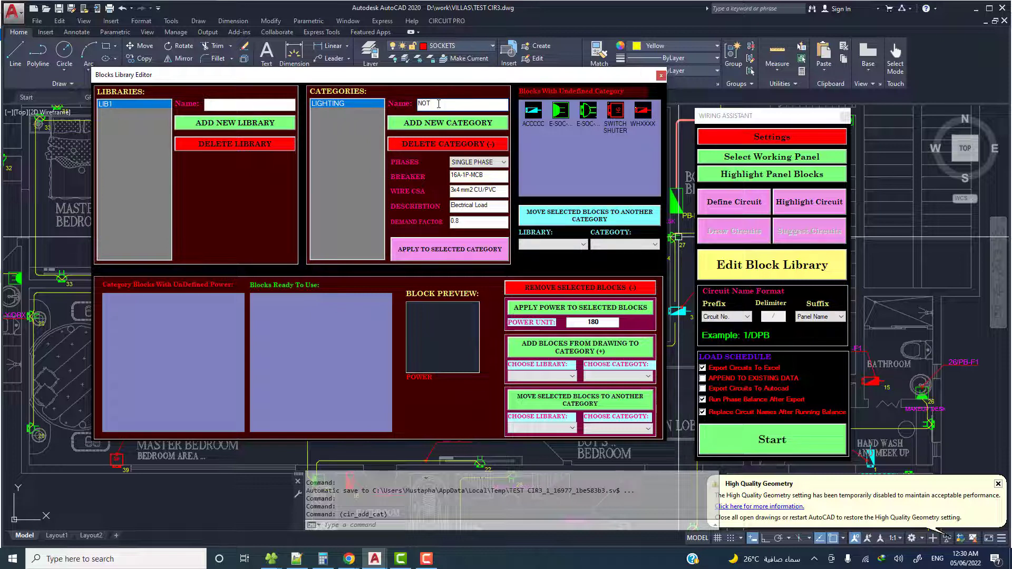
pyautogui.write('RMAL SOCKE')
pyautogui.write('T')
pyautogui.click(426, 126)
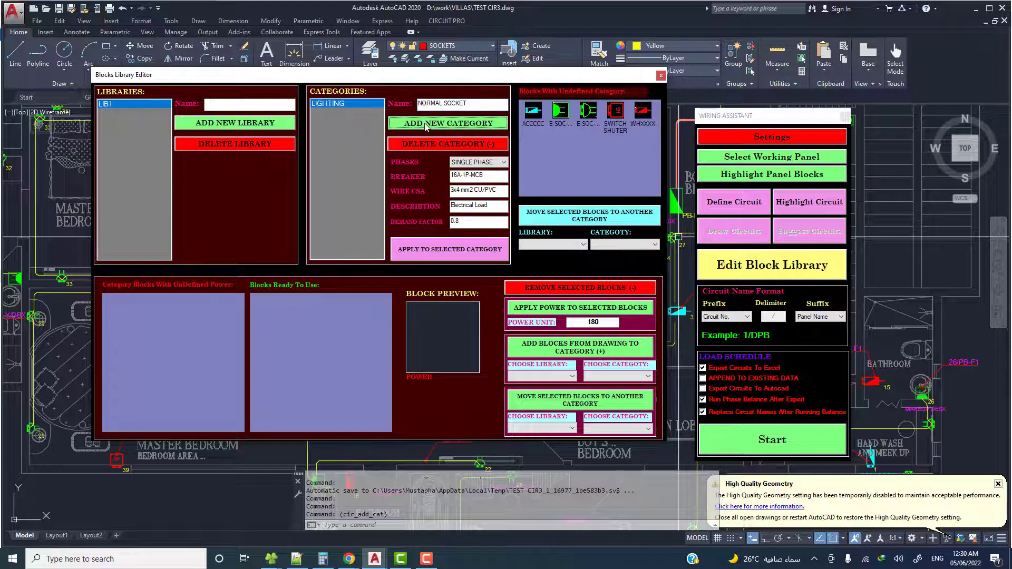
pyautogui.click(426, 126)
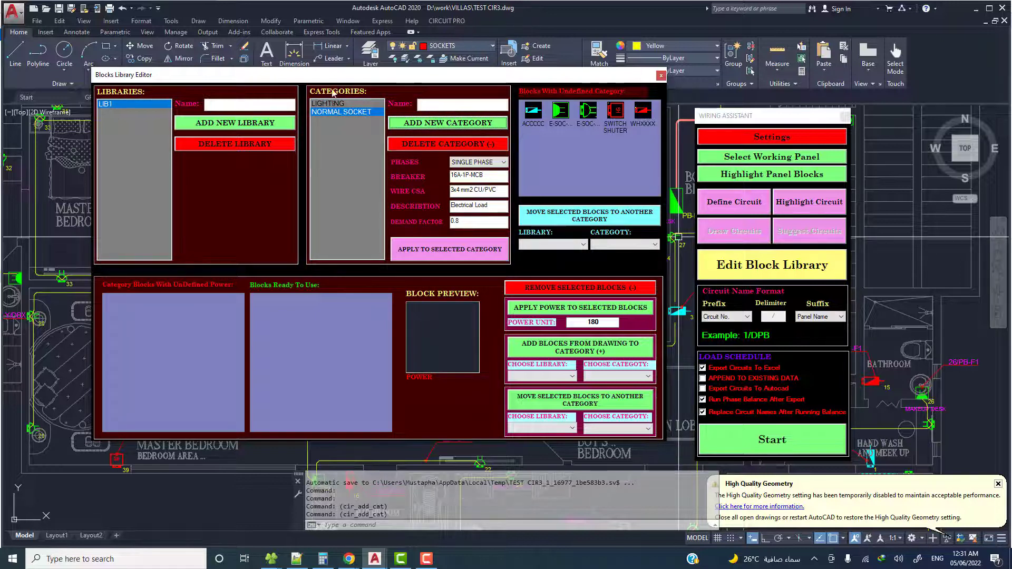
# Name the new category POWER SOCKET and keep it single phase.
pyautogui.click(446, 105)
pyautogui.write('POWER')
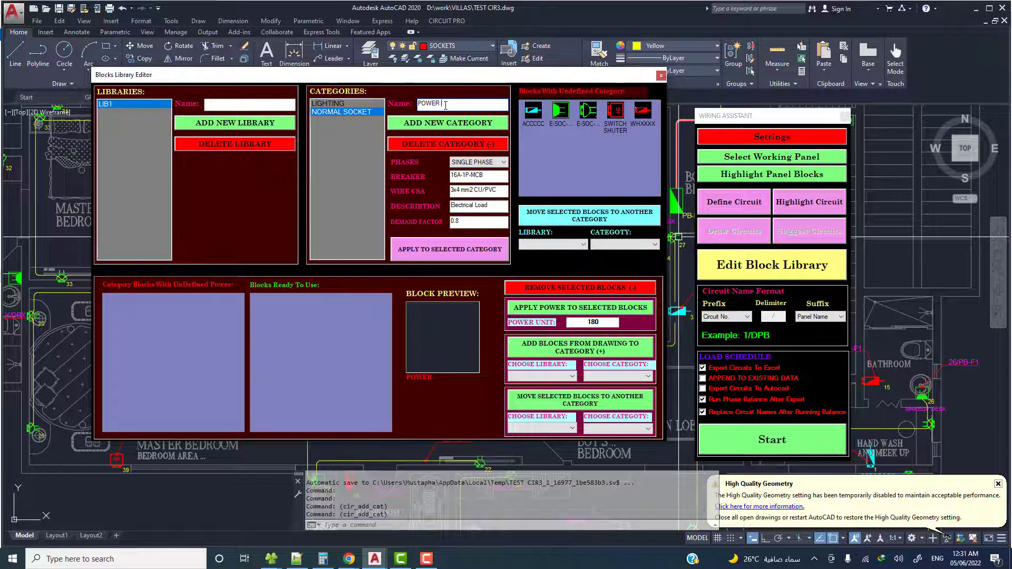
pyautogui.write('SOCKET')
pyautogui.click(469, 164)
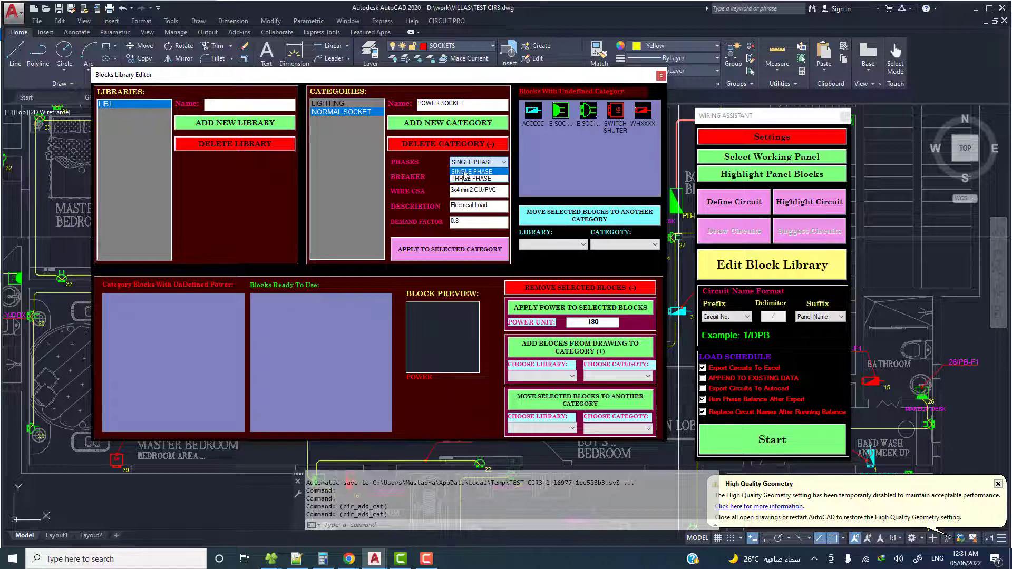
pyautogui.click(468, 172)
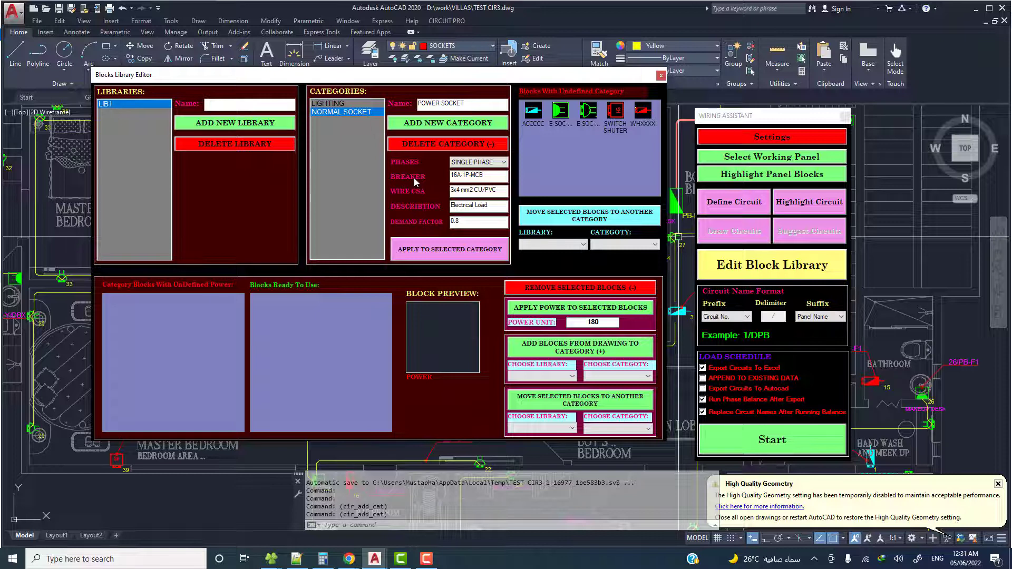
# Review the 16A-1P-MCB breaker rating and the wire CSA value.
pyautogui.click(453, 175)
pyautogui.moveTo(453, 176); pyautogui.dragTo(467, 175)
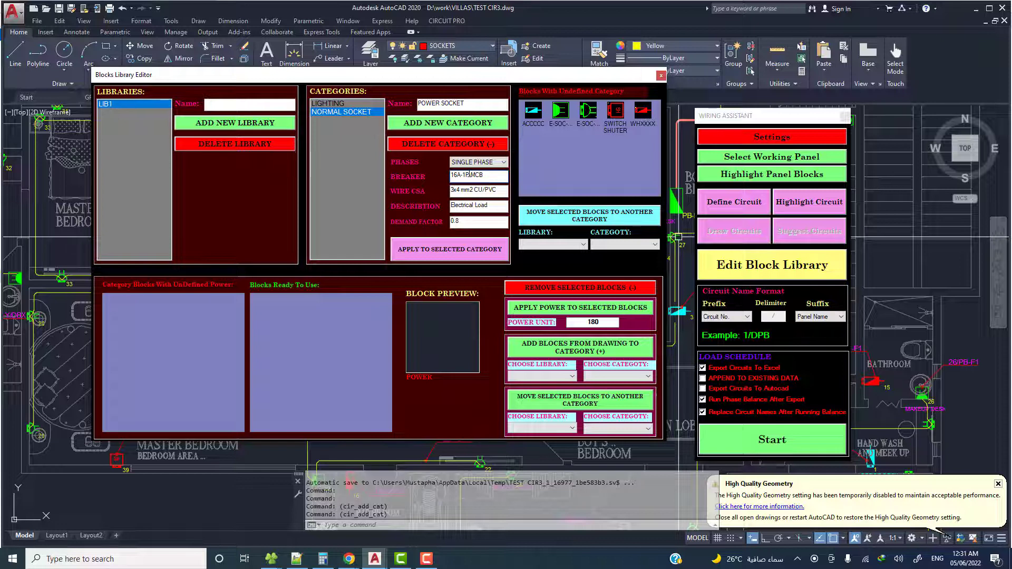
pyautogui.moveTo(472, 174); pyautogui.dragTo(483, 175)
pyautogui.hotkey('ctrl', 'a')
pyautogui.hotkey('ctrl', 'a')
pyautogui.click(472, 177)
pyautogui.moveTo(498, 190); pyautogui.dragTo(456, 190)
pyautogui.hotkey('shift', 'Home')
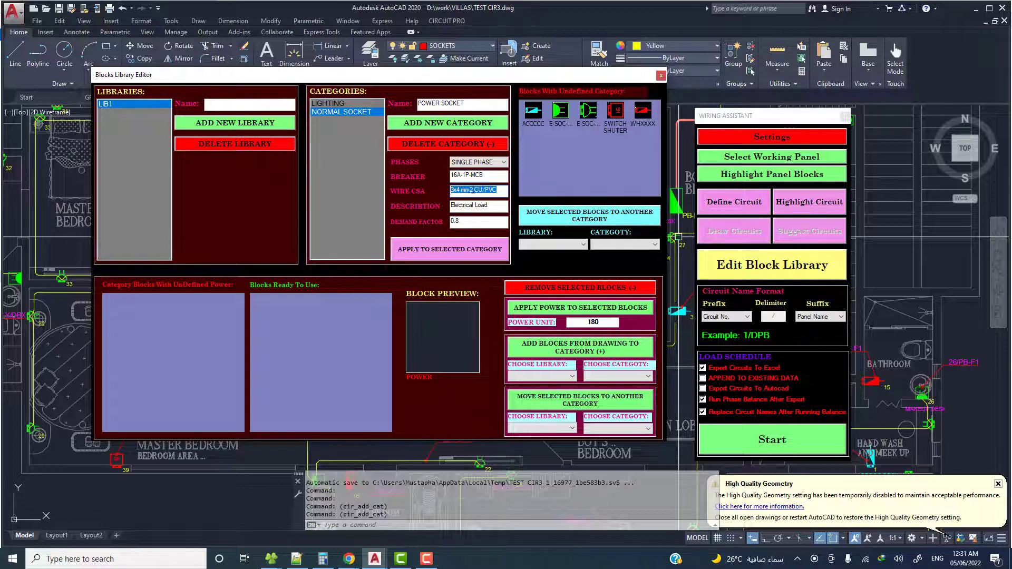
pyautogui.click(472, 190)
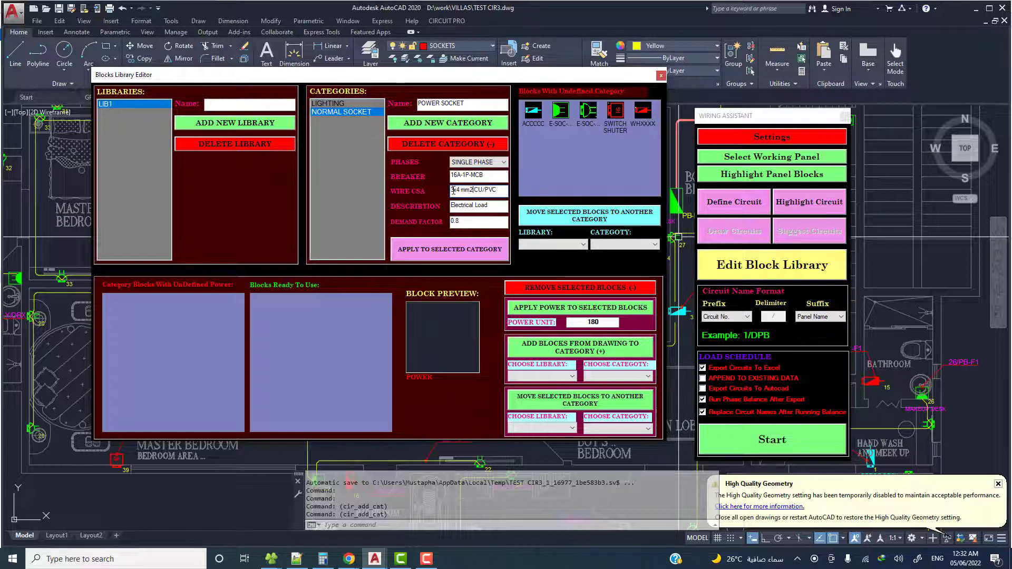
# Confirm 3x4 mm2 CU/PVC wiring and 0.8 demand factor, then add POWER SOCKET to LIB1.
pyautogui.tripleClick(485, 189)
pyautogui.moveTo(496, 190); pyautogui.dragTo(463, 190)
pyautogui.press('Tab')
pyautogui.click(460, 205)
pyautogui.doubleClick(459, 220)
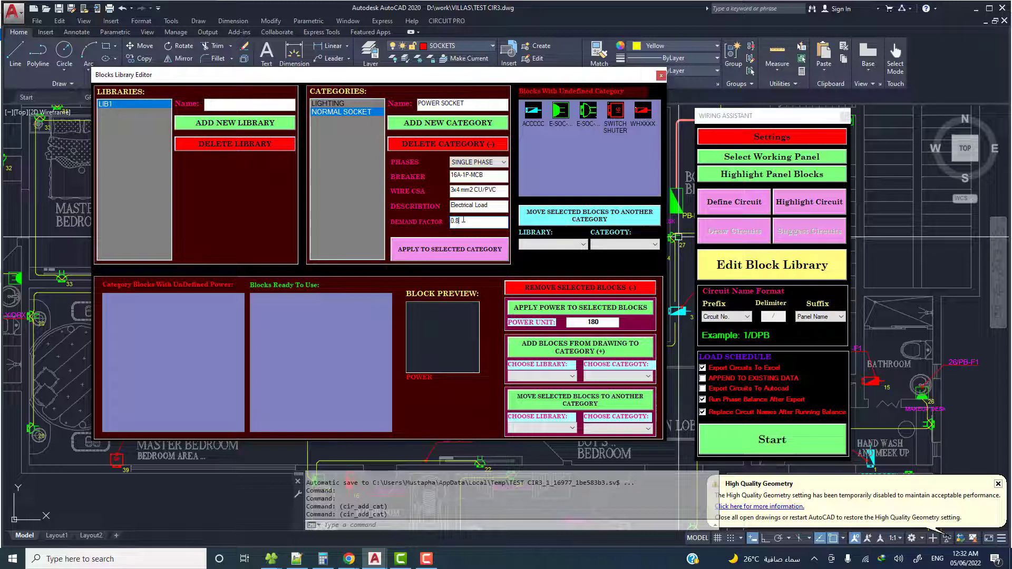
pyautogui.doubleClick(463, 220)
pyautogui.click(425, 123)
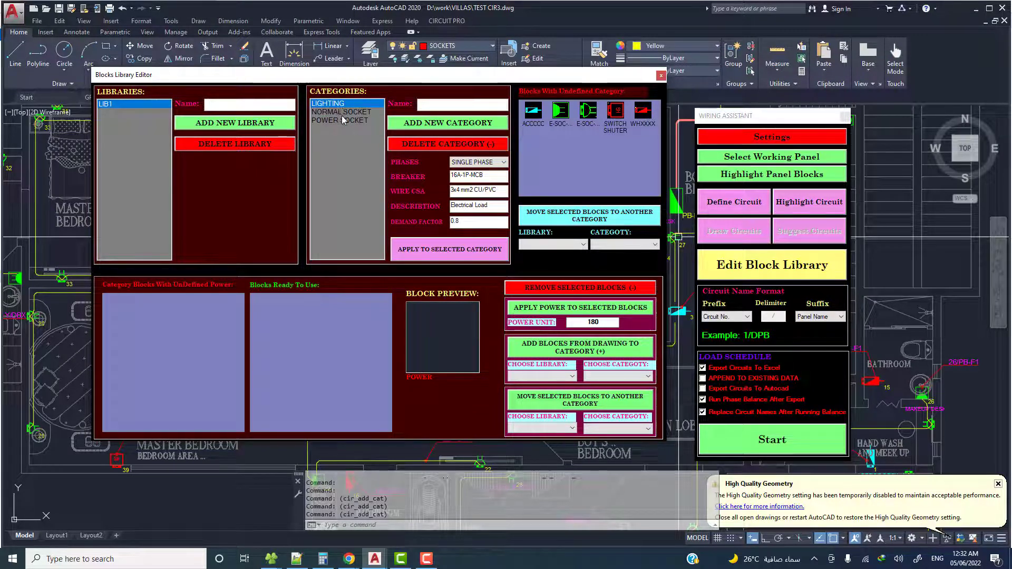
pyautogui.click(343, 121)
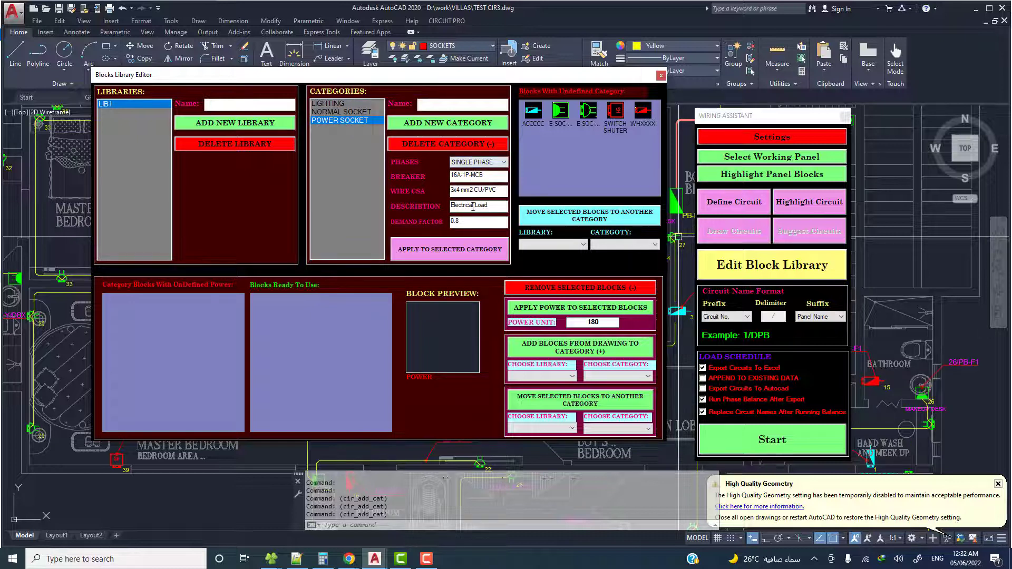
# Name the category AC, change the breaker from 16A to 25A-1P-MCB, and add it.
pyautogui.click(344, 113)
pyautogui.write('A')
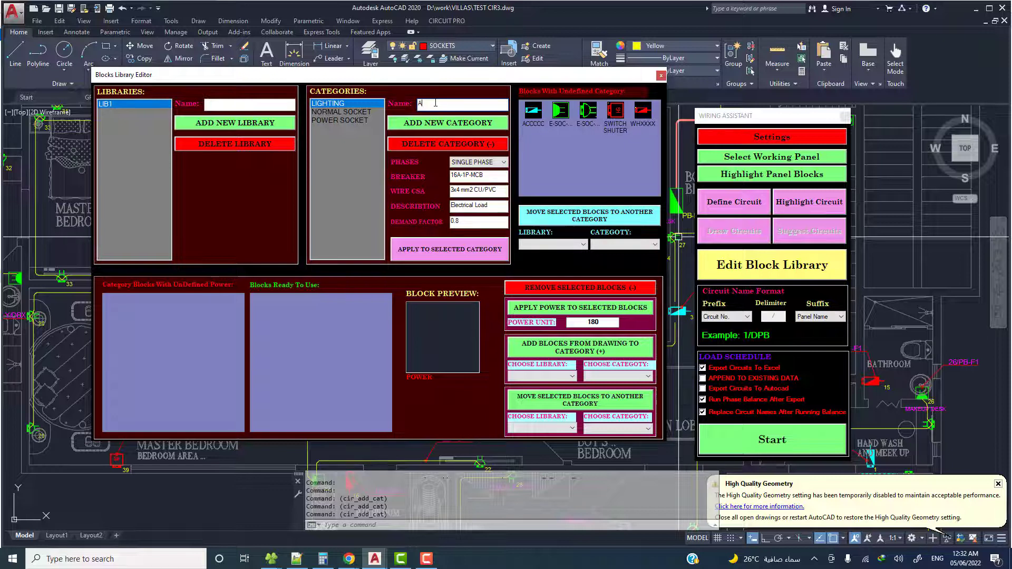
pyautogui.write('C')
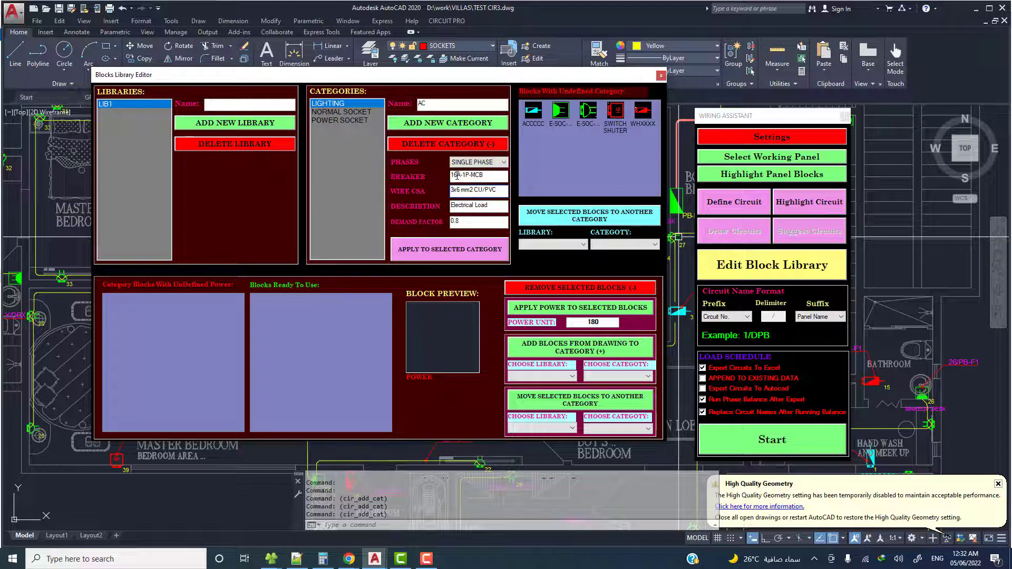
pyautogui.moveTo(456, 175); pyautogui.dragTo(451, 176)
pyautogui.write('2')
pyautogui.write('5')
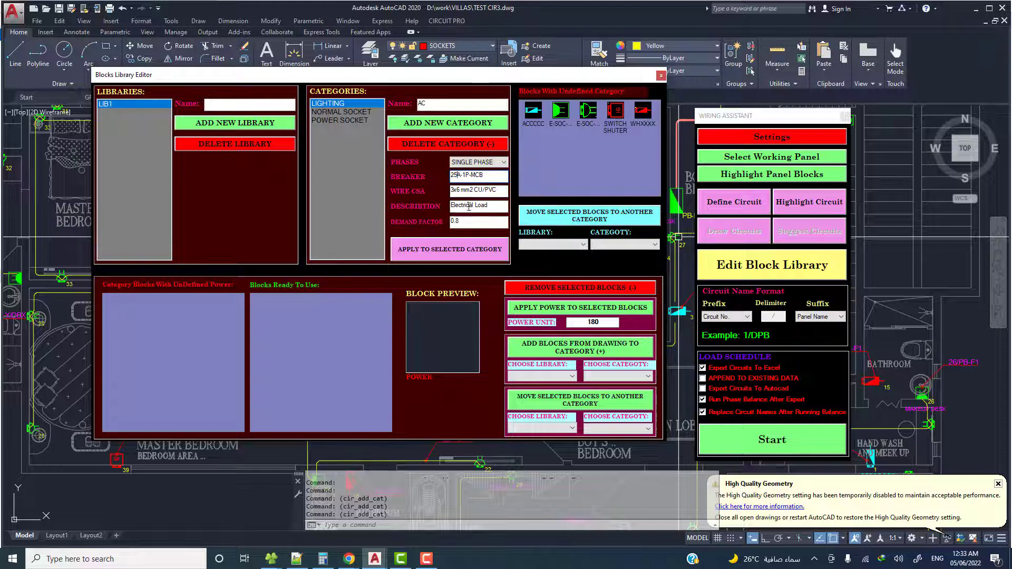
pyautogui.click(441, 123)
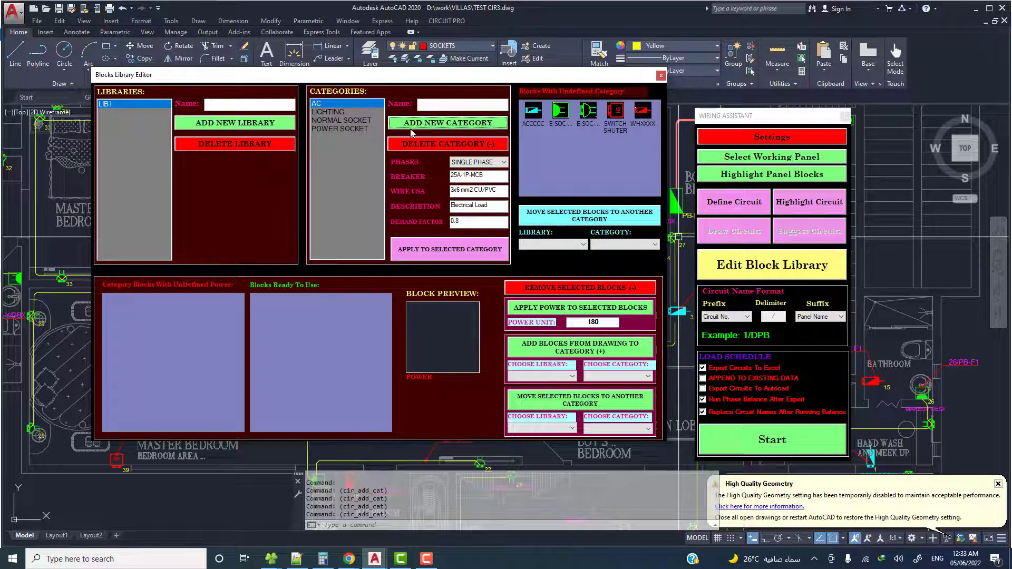
pyautogui.click(324, 112)
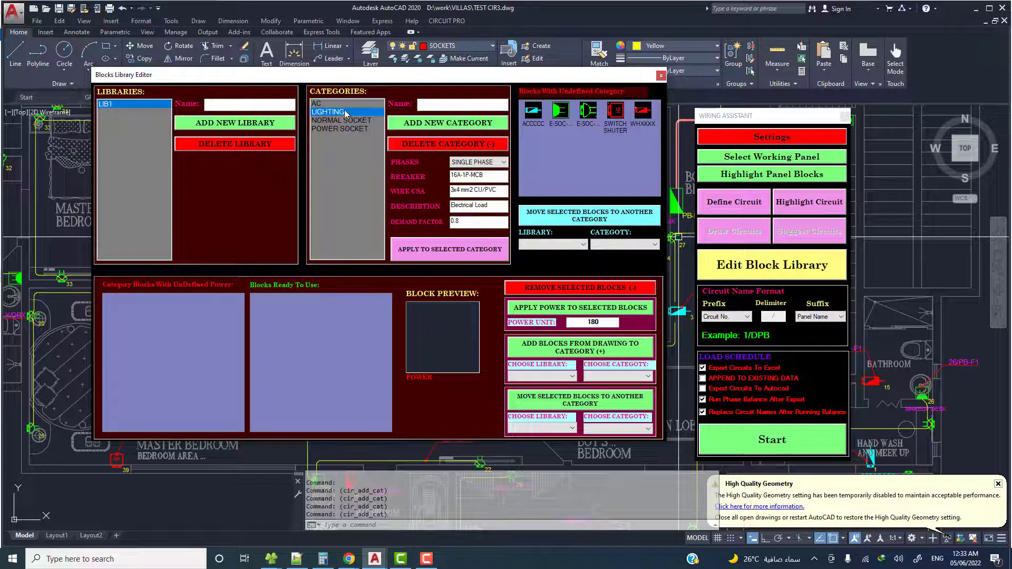
pyautogui.click(328, 104)
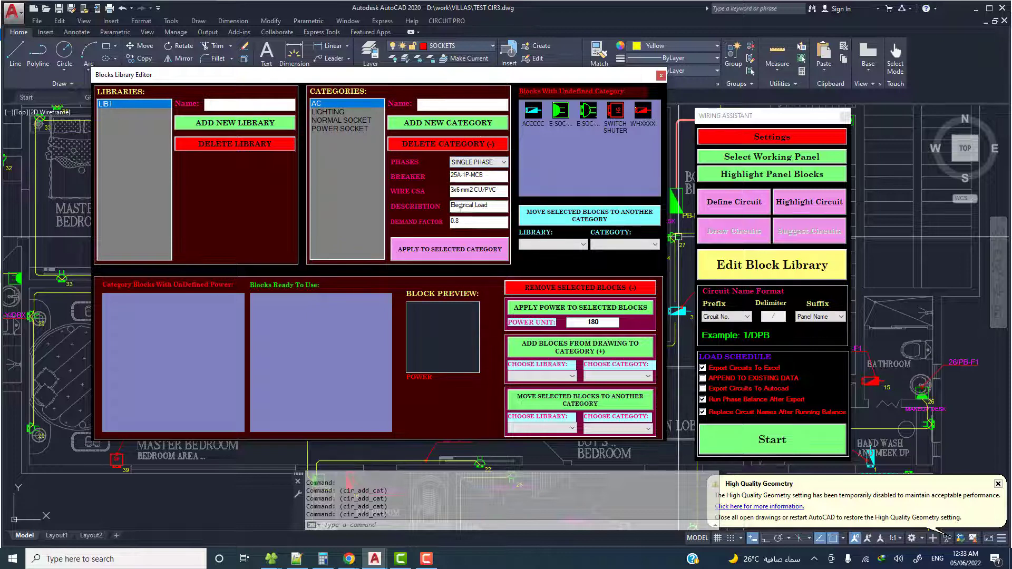
pyautogui.click(327, 113)
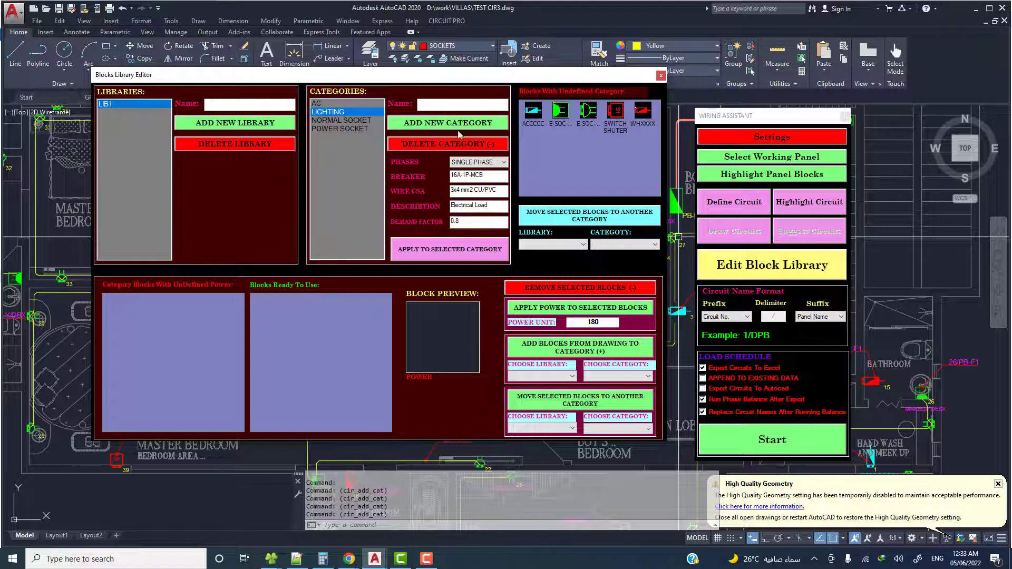
pyautogui.click(340, 121)
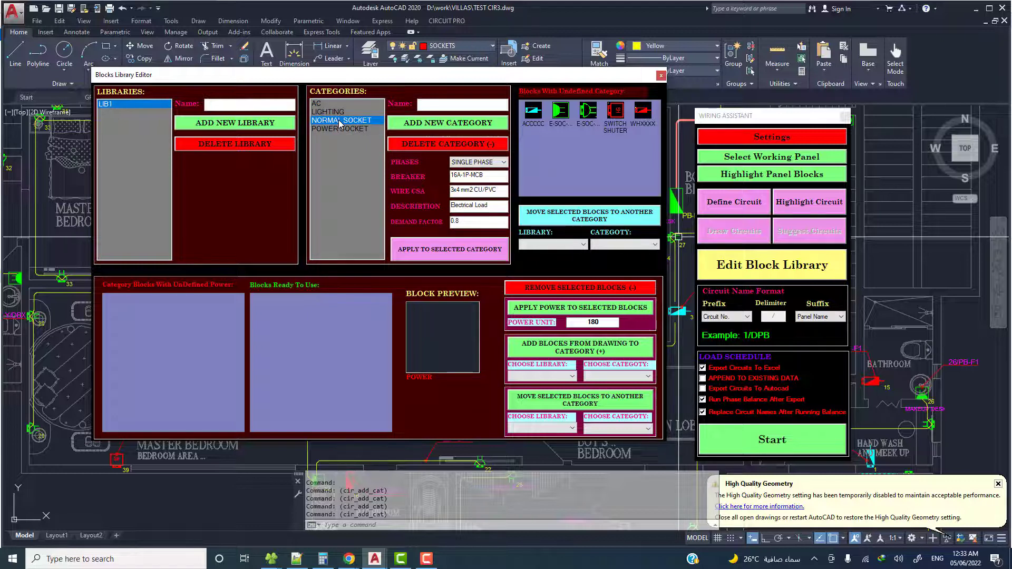
pyautogui.click(341, 130)
pyautogui.click(333, 112)
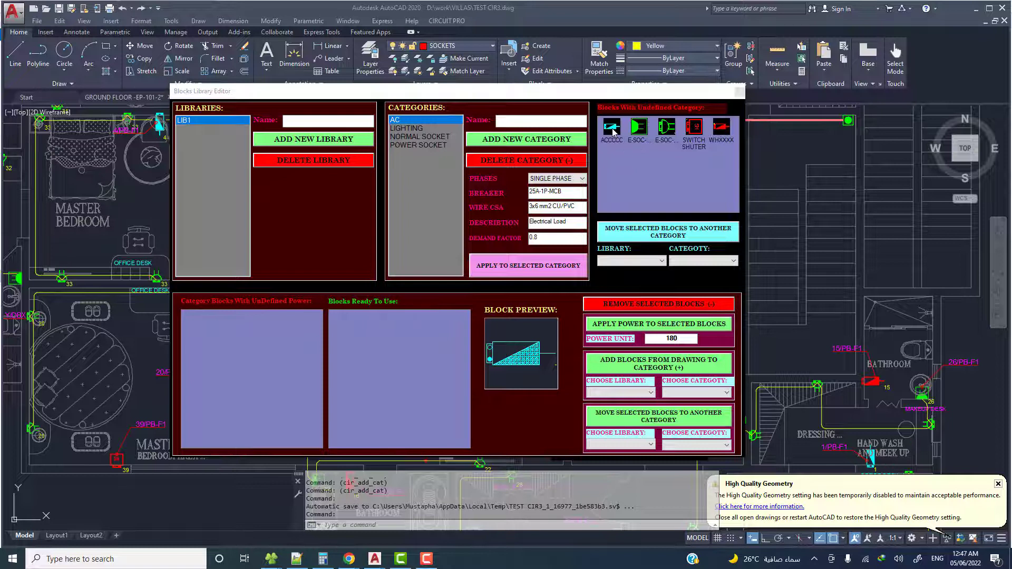
# Preview and trial-select the five uncategorised blocks, then clear the selection.
pyautogui.click(638, 128)
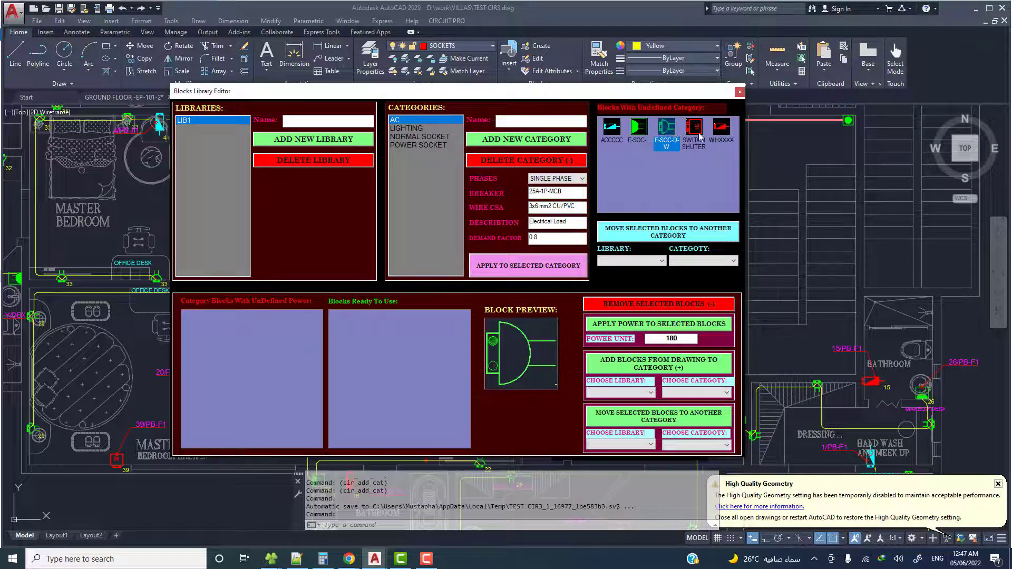
pyautogui.click(693, 128)
pyautogui.click(664, 128)
pyautogui.click(612, 128)
pyautogui.moveTo(616, 158); pyautogui.dragTo(737, 131)
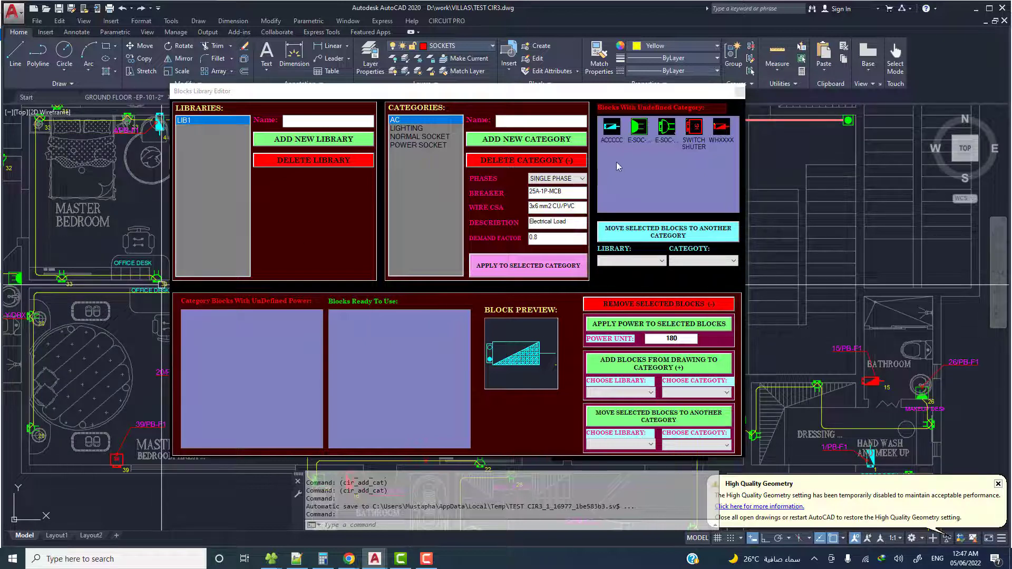
pyautogui.moveTo(618, 166); pyautogui.dragTo(731, 127)
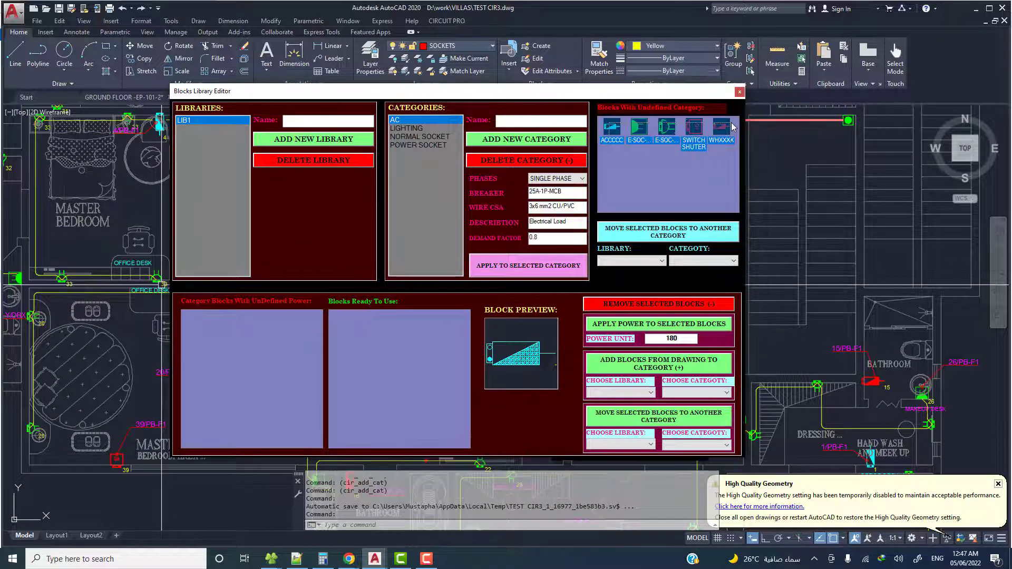
pyautogui.click(687, 176)
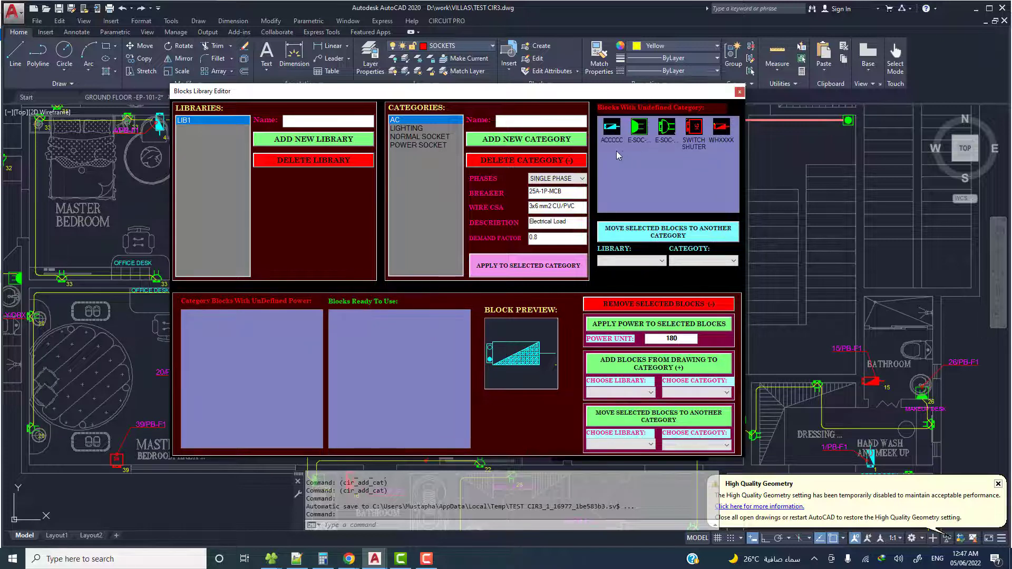
pyautogui.moveTo(616, 151); pyautogui.dragTo(735, 128)
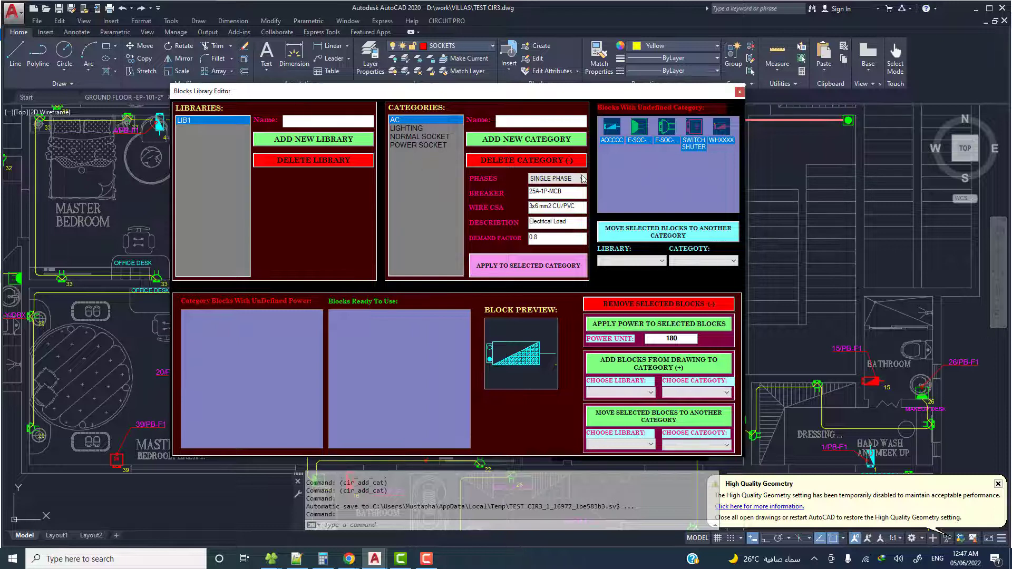
pyautogui.click(616, 182)
# Move the ACCCCC block into the AC category of library LIB1.
pyautogui.click(615, 132)
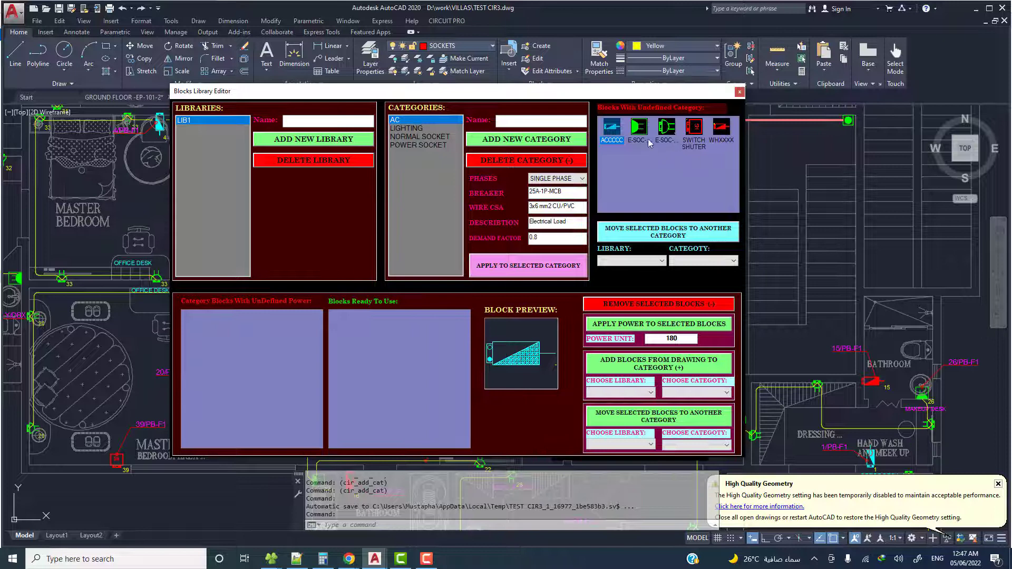
pyautogui.click(622, 262)
pyautogui.click(609, 270)
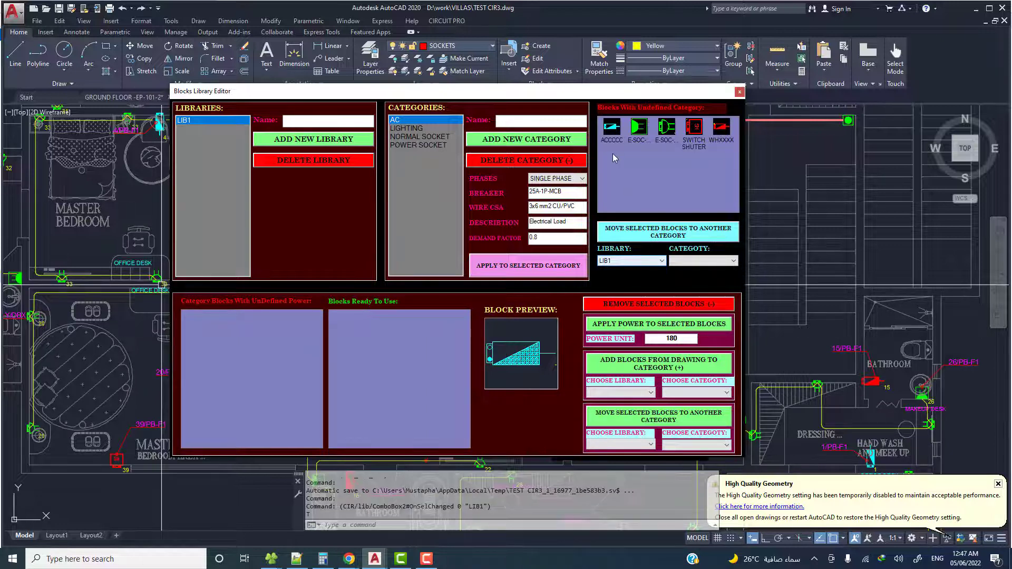
pyautogui.click(690, 260)
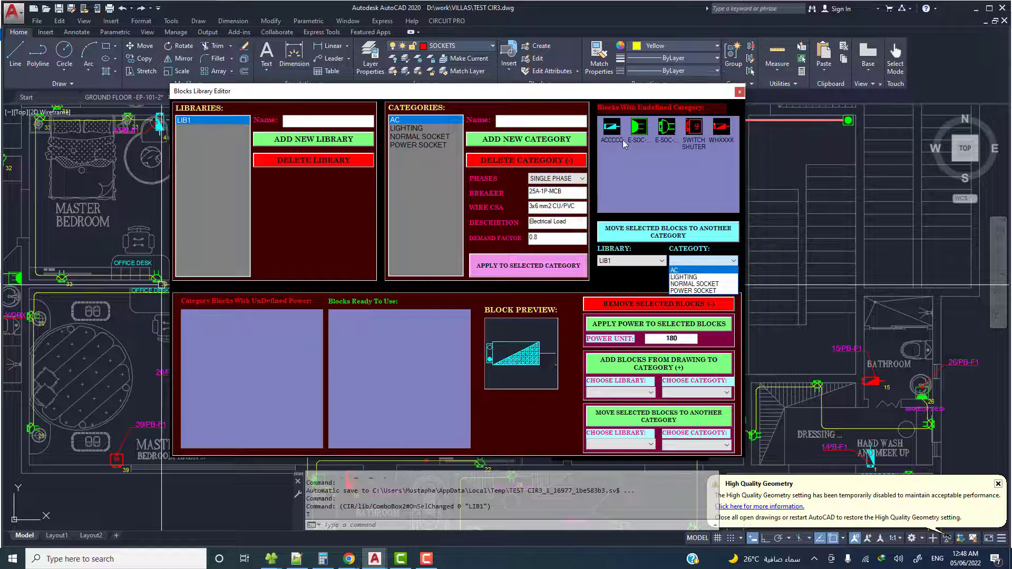
pyautogui.click(683, 270)
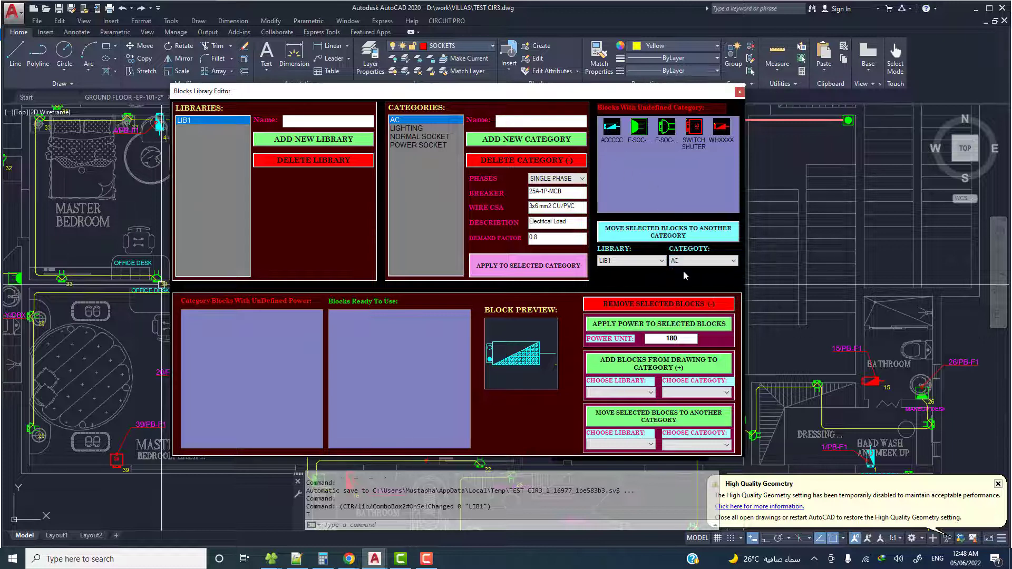
pyautogui.click(666, 234)
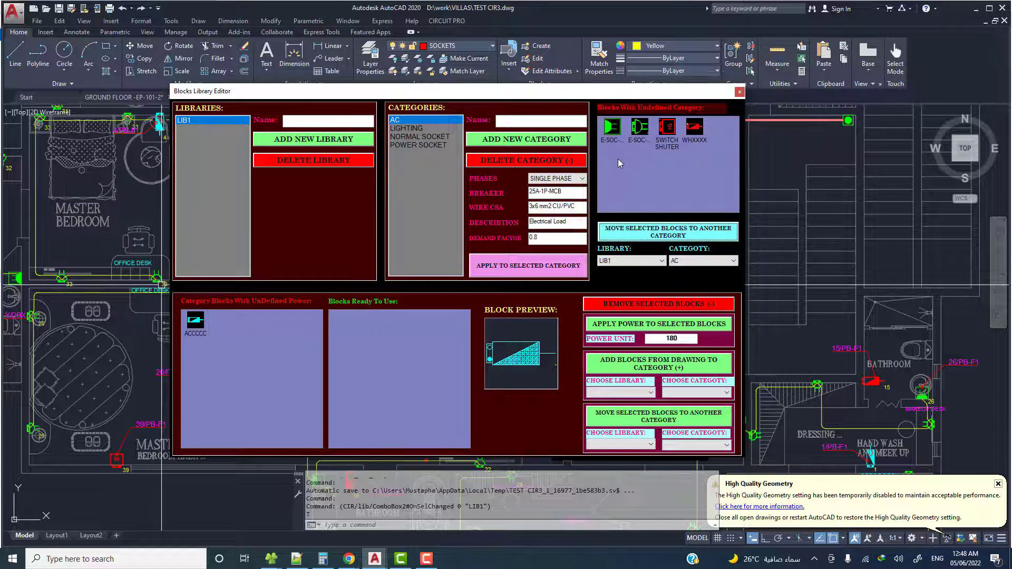
# Move both E-SOC socket blocks into LIB1's NORMAL SOCKET category.
pyautogui.click(616, 131)
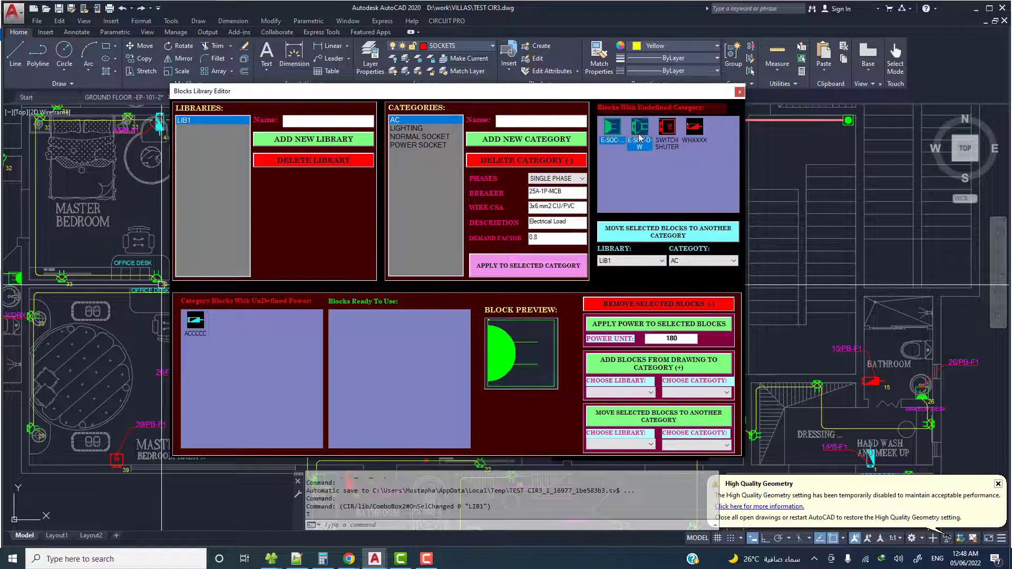
pyautogui.keyDown('ctrl'); pyautogui.click(640, 141); pyautogui.keyUp('ctrl')
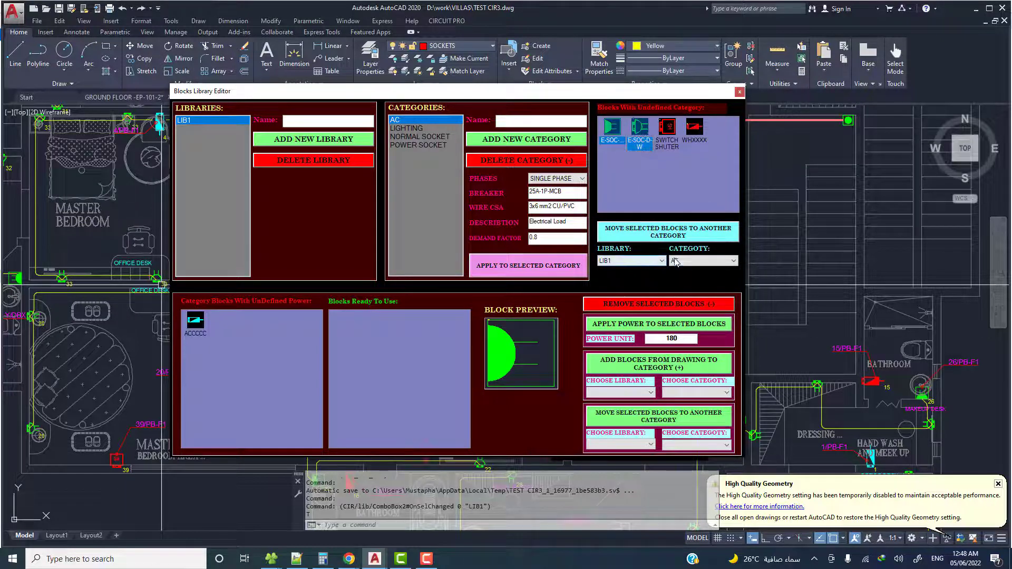
pyautogui.click(658, 262)
pyautogui.click(628, 268)
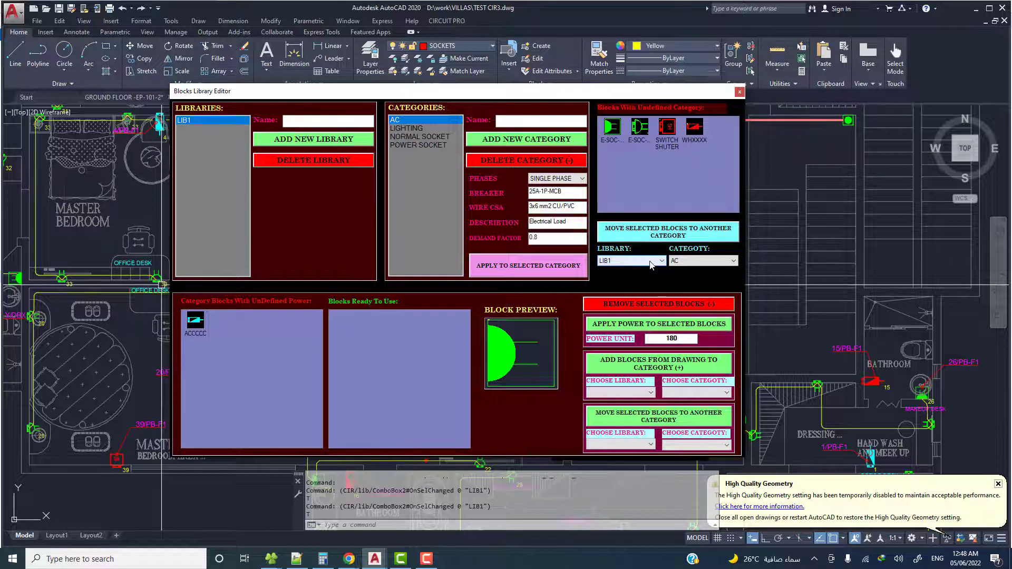
pyautogui.click(687, 261)
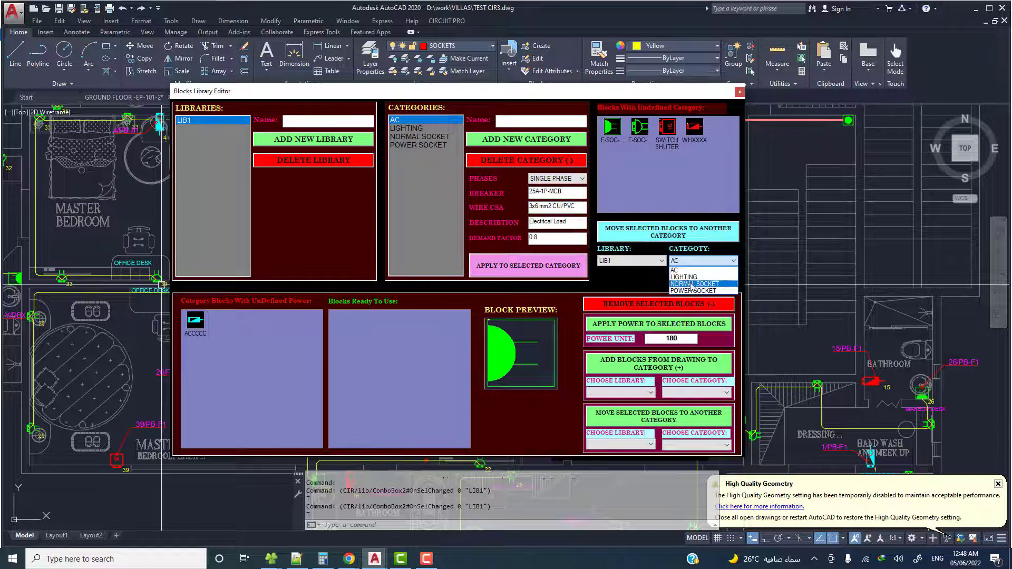
pyautogui.click(694, 285)
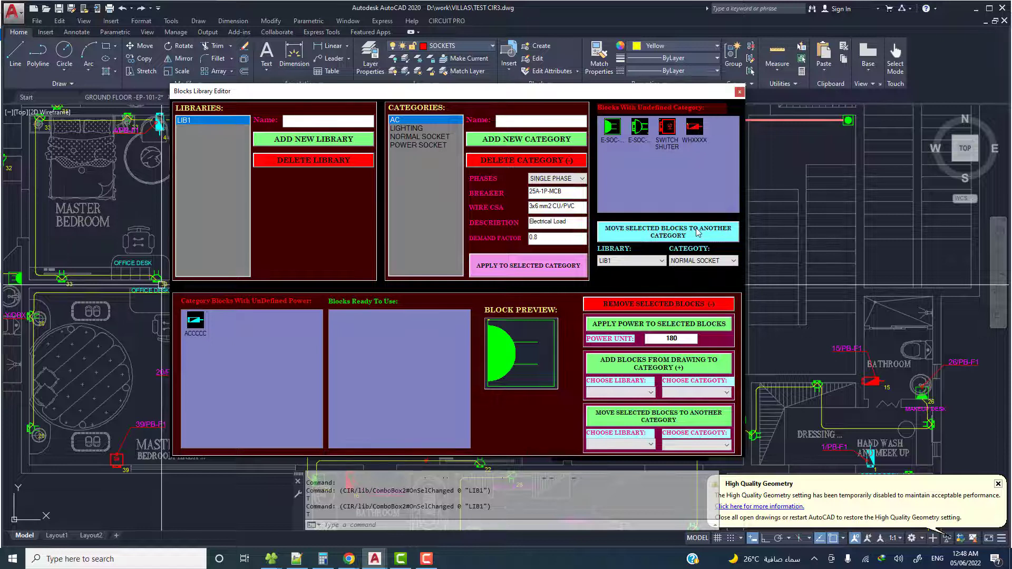
pyautogui.click(662, 232)
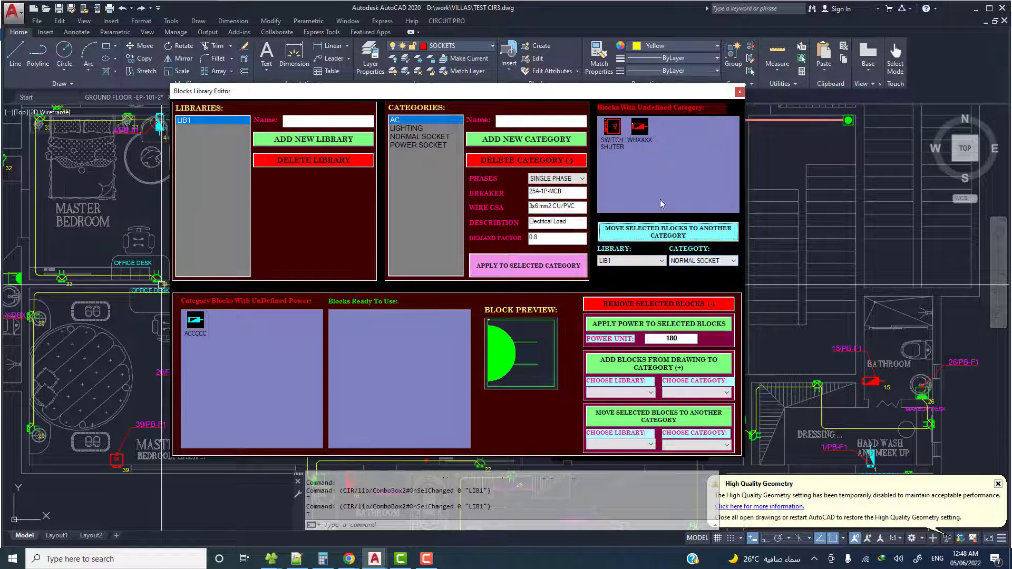
# Move the SWITCH SHUTER block into NORMAL SOCKET as well.
pyautogui.click(612, 133)
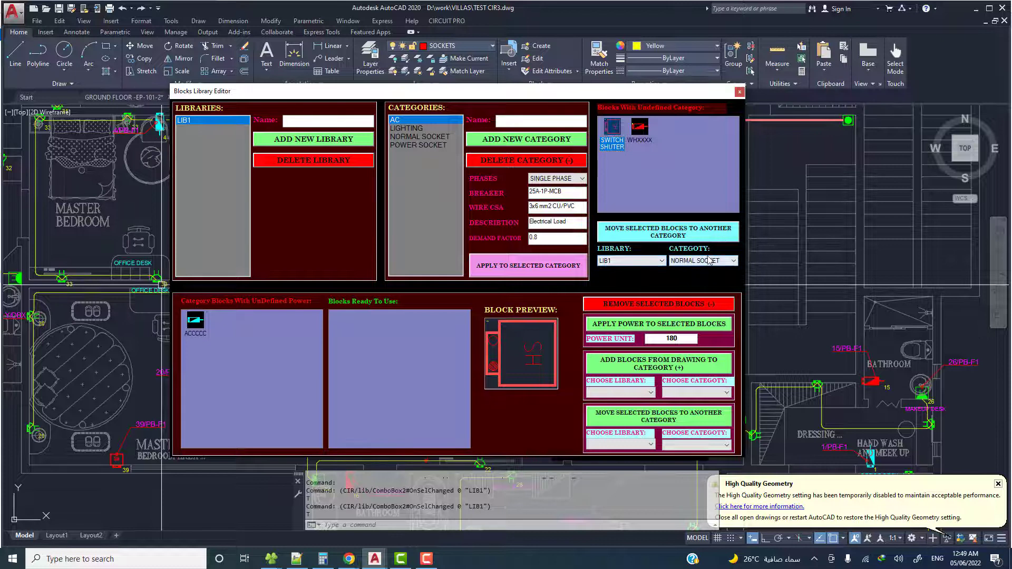
pyautogui.click(723, 261)
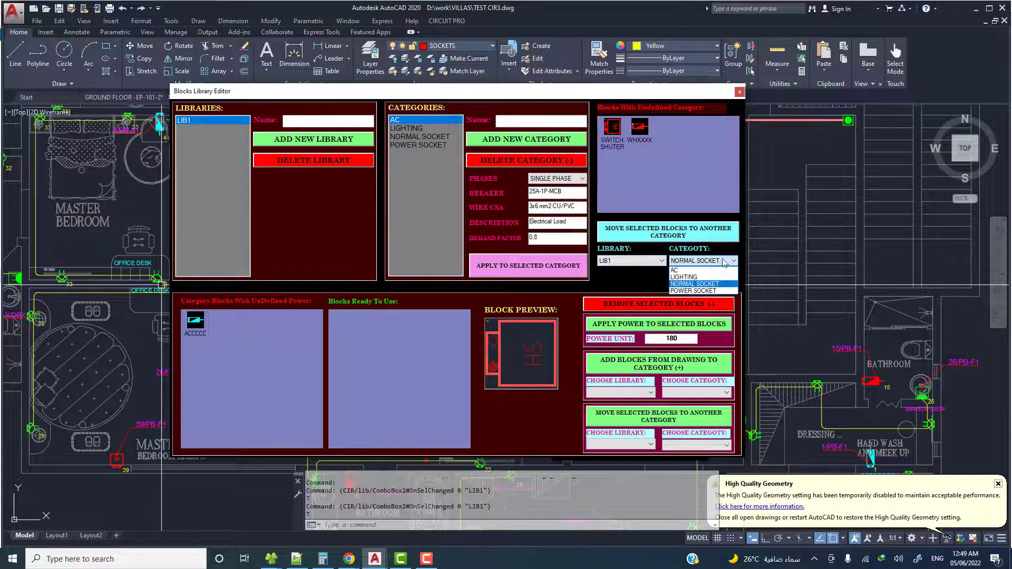
pyautogui.click(695, 284)
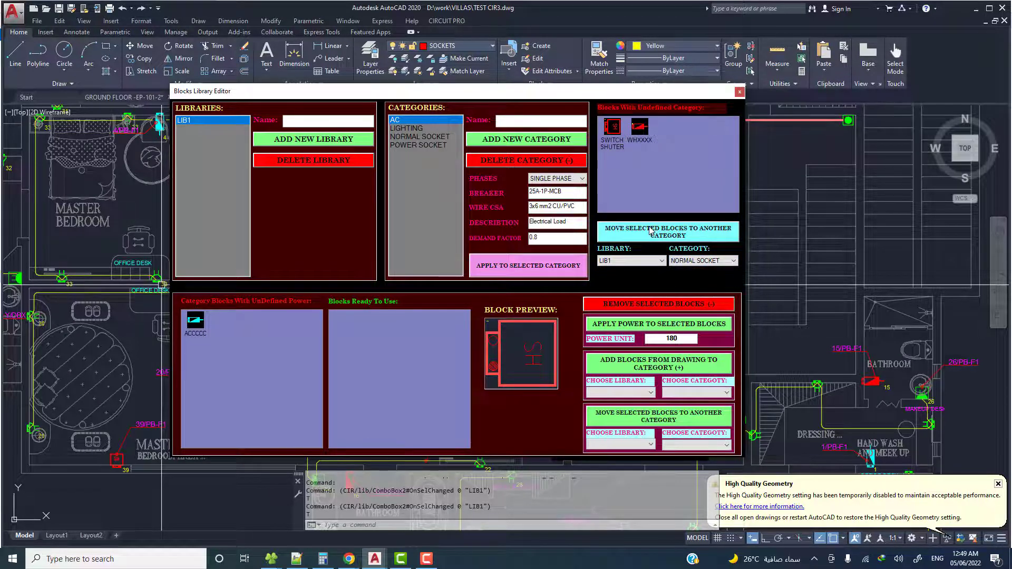
pyautogui.click(649, 231)
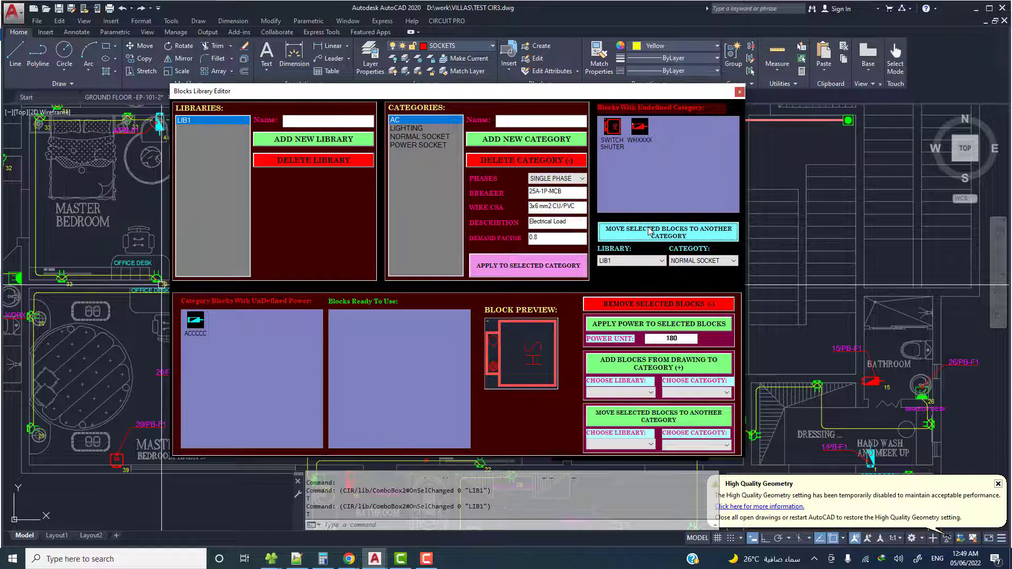
pyautogui.click(615, 135)
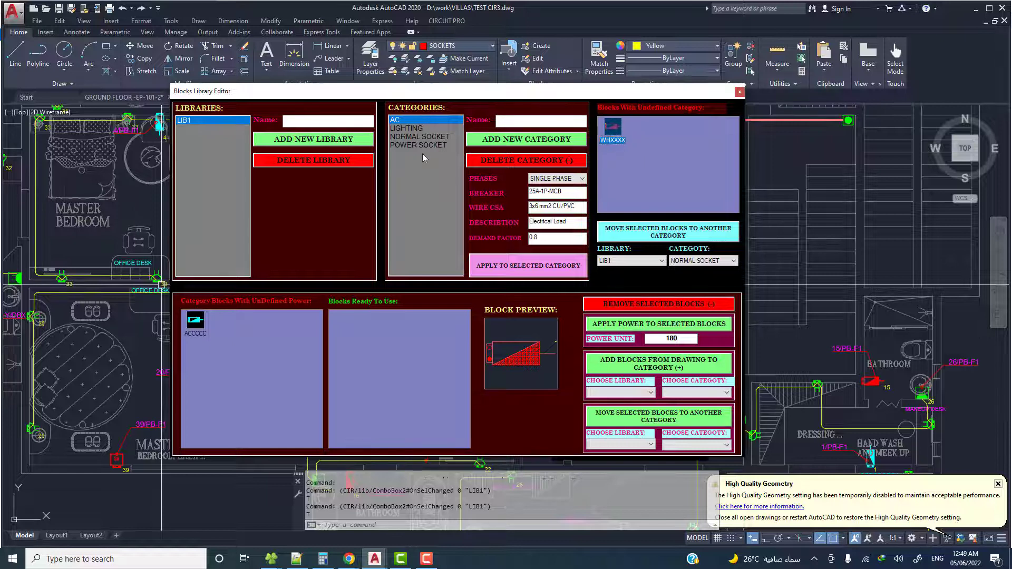
# Create a WATER HEATER category with 3x4 mm2 CU/PVC wiring.
pyautogui.click(509, 120)
pyautogui.write('WH')
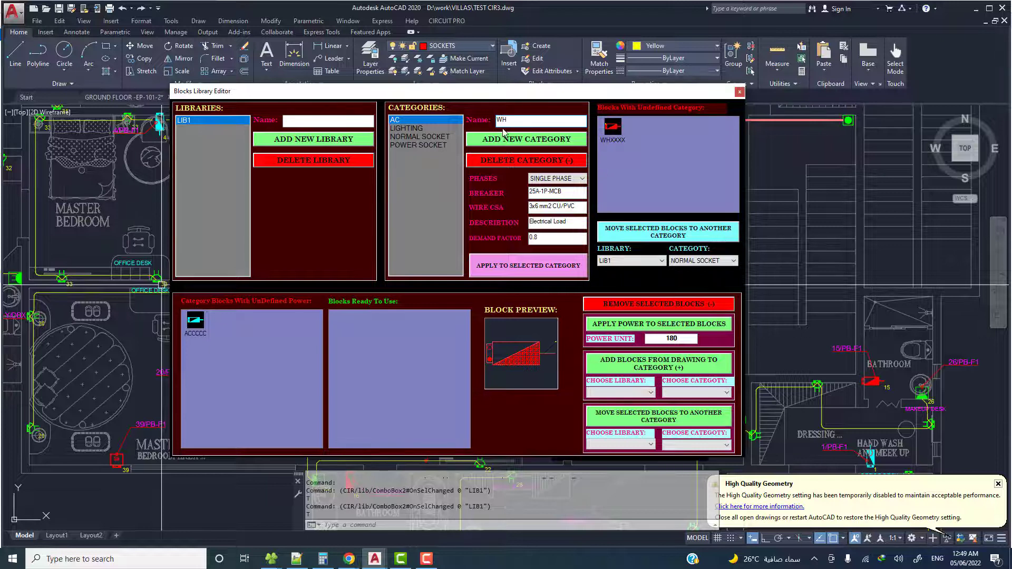
pyautogui.doubleClick(506, 121)
pyautogui.write('ATER HEATER')
pyautogui.moveTo(534, 206); pyautogui.dragTo(538, 207)
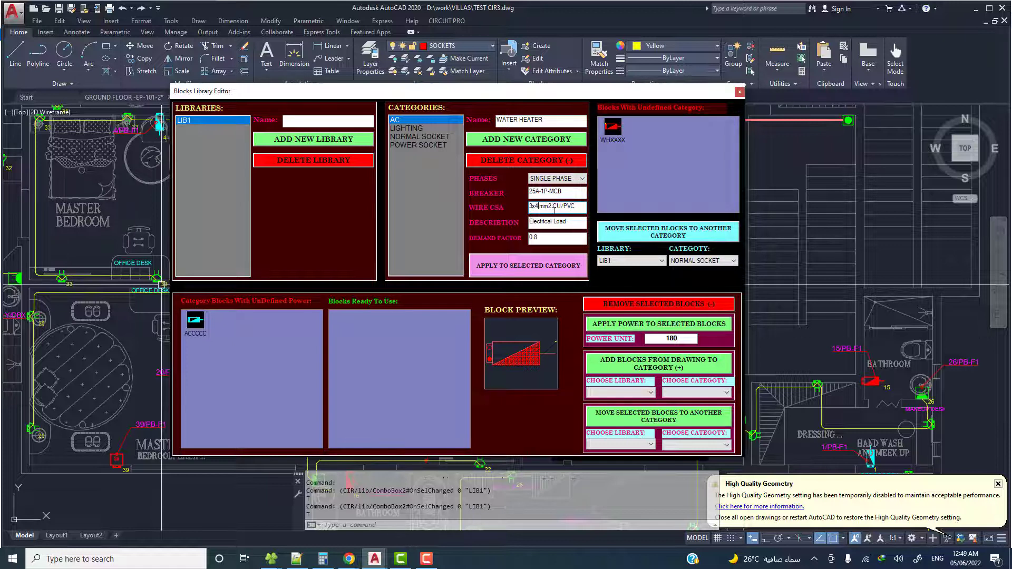
pyautogui.click(516, 144)
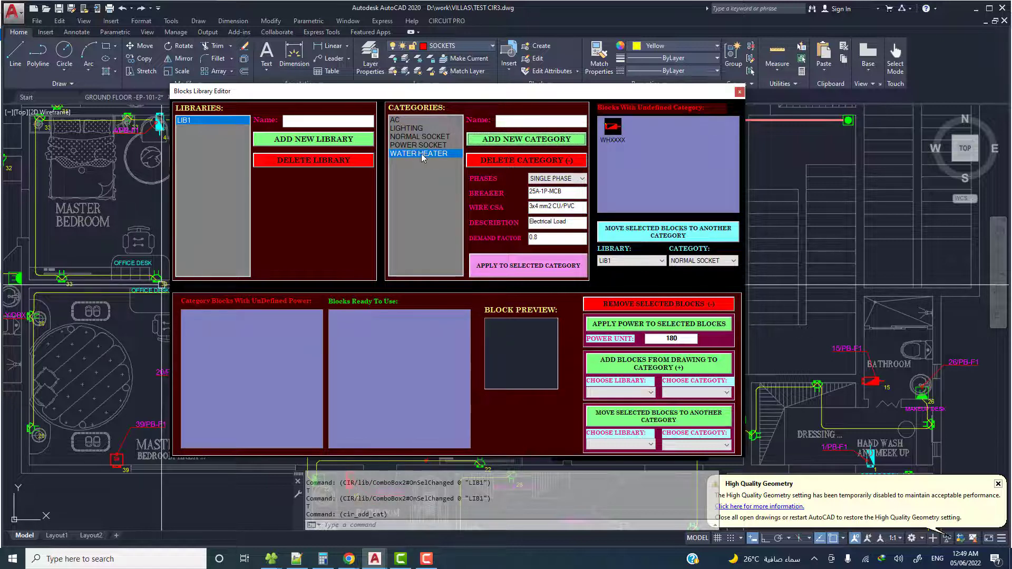
# Move the WHXXXX block into the WATER HEATER category.
pyautogui.click(613, 131)
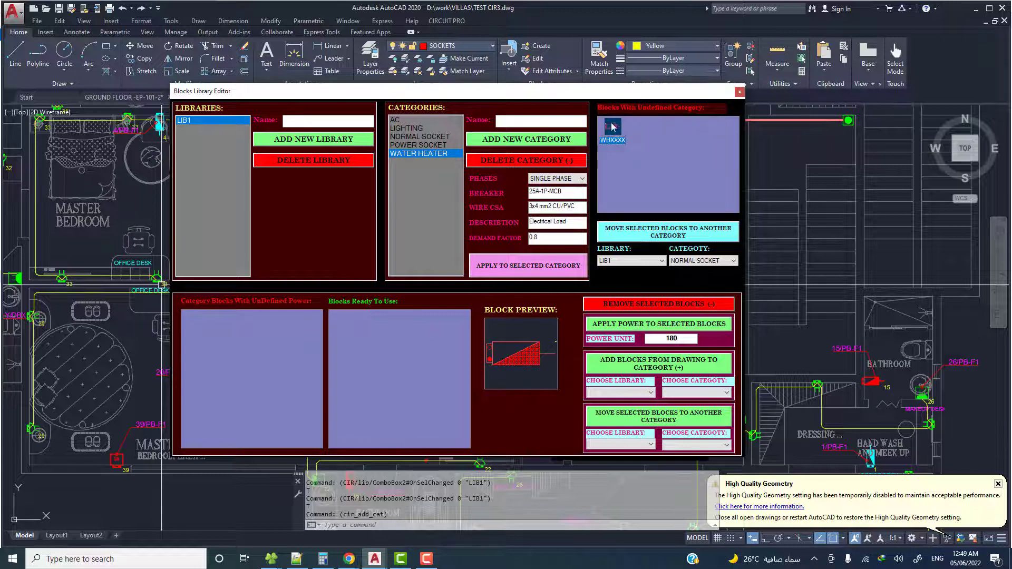
pyautogui.click(695, 262)
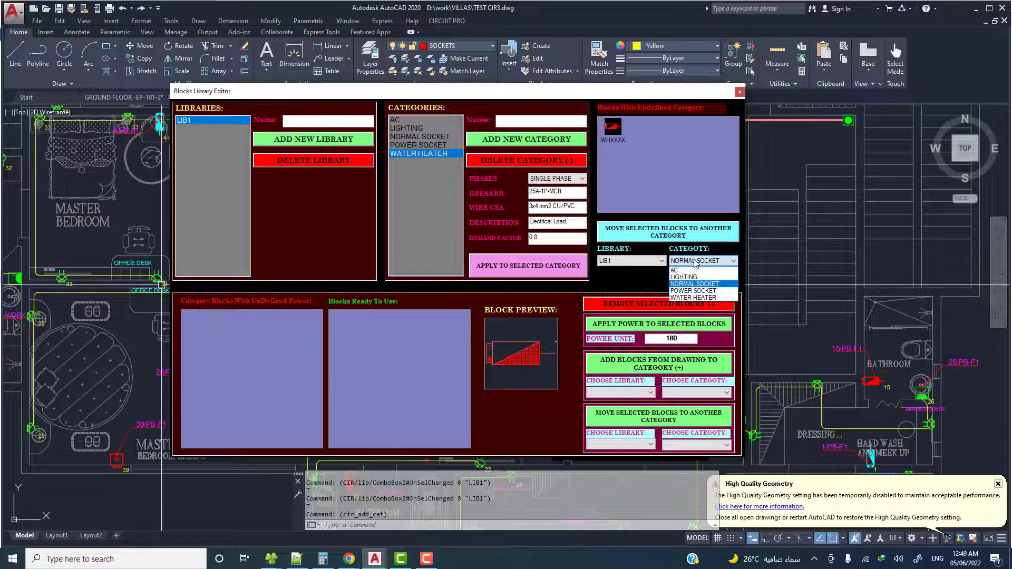
pyautogui.click(699, 299)
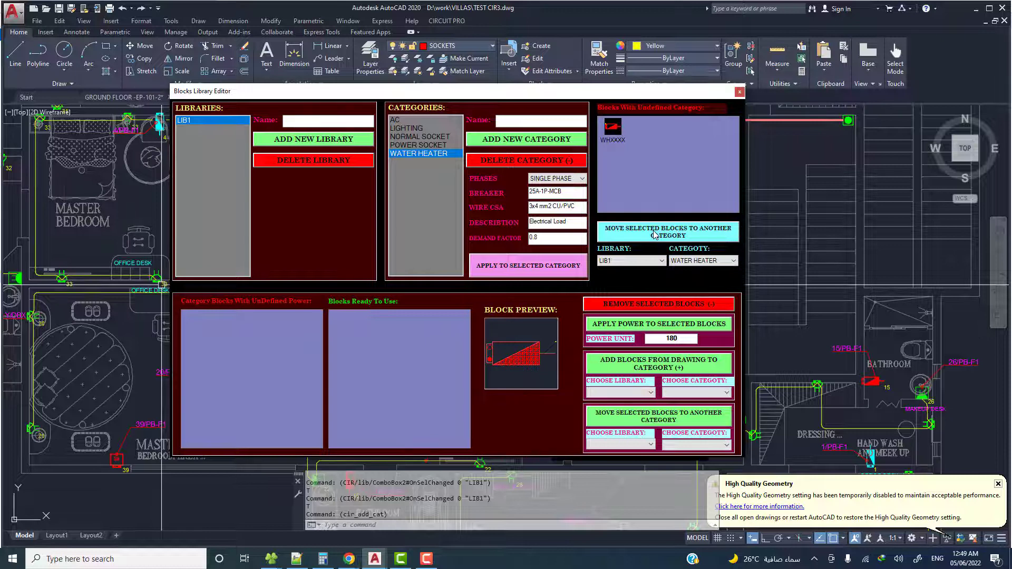
pyautogui.click(654, 234)
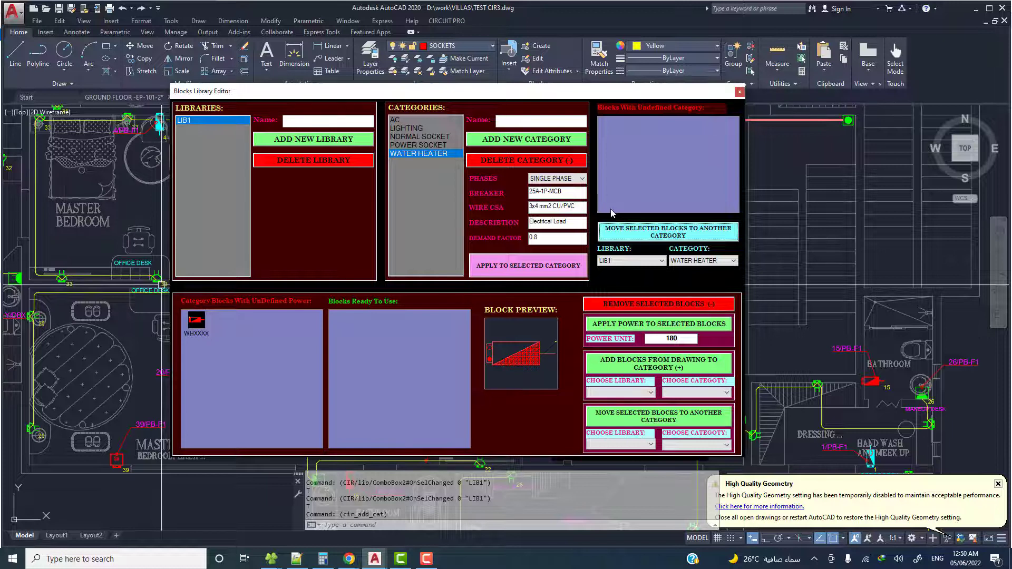
# Step through the categories and preview the ACCCCC block under AC.
pyautogui.click(415, 120)
pyautogui.press('Down')
pyautogui.press('Down')
pyautogui.press('Down')
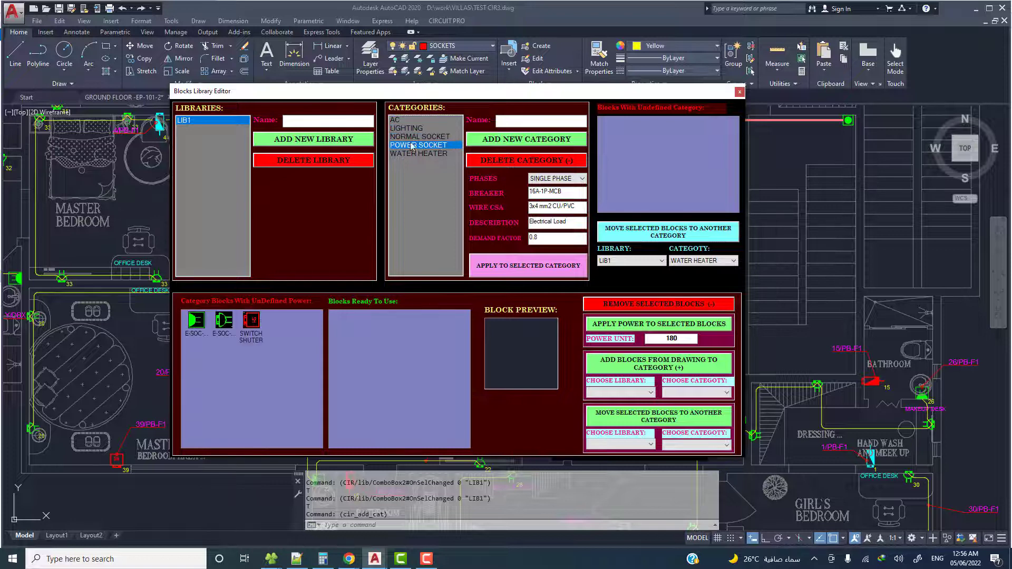
pyautogui.press('Down')
pyautogui.press('Home')
pyautogui.press('Down')
pyautogui.press('Down')
pyautogui.press('Down')
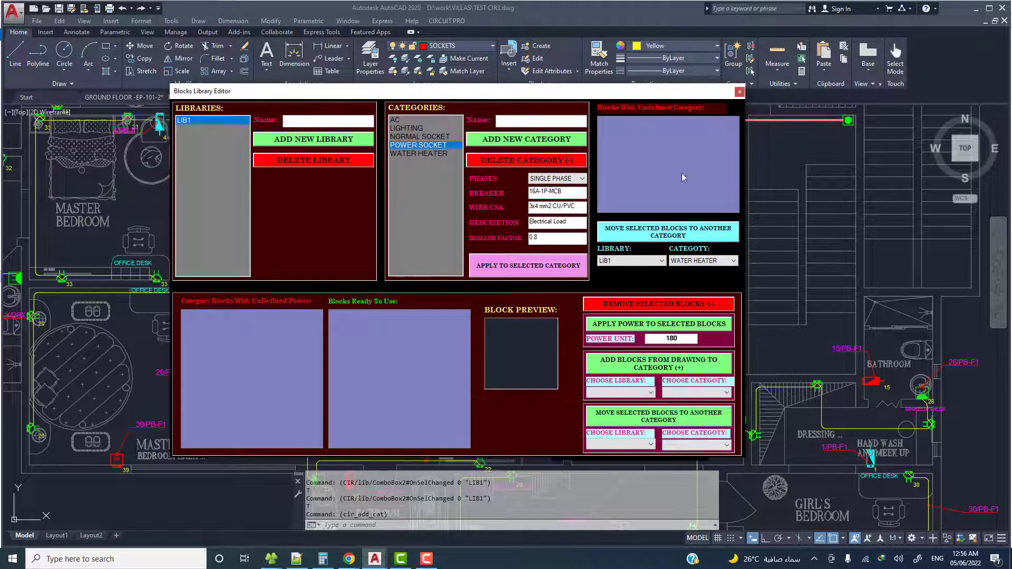
pyautogui.click(782, 94)
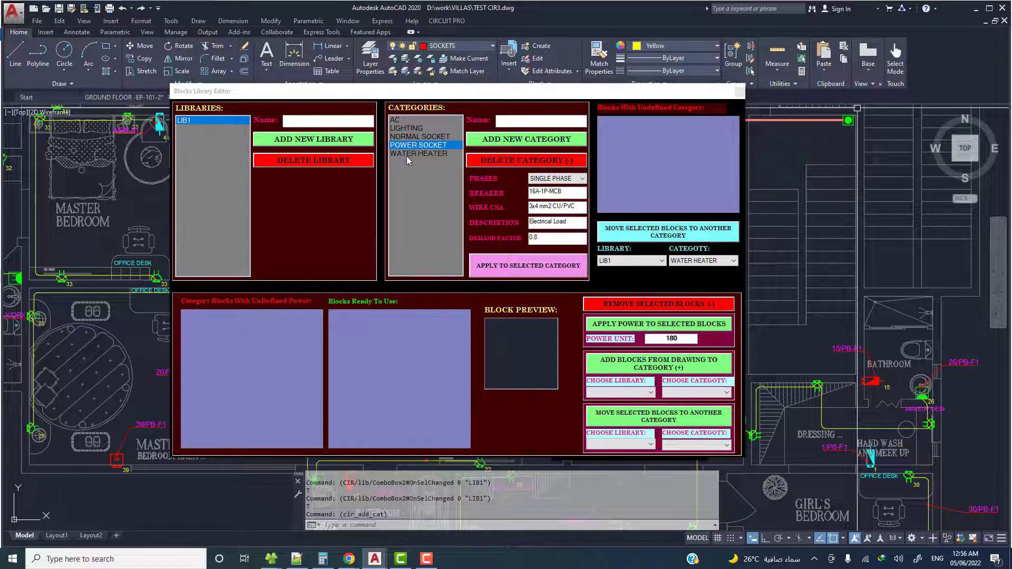
pyautogui.click(399, 122)
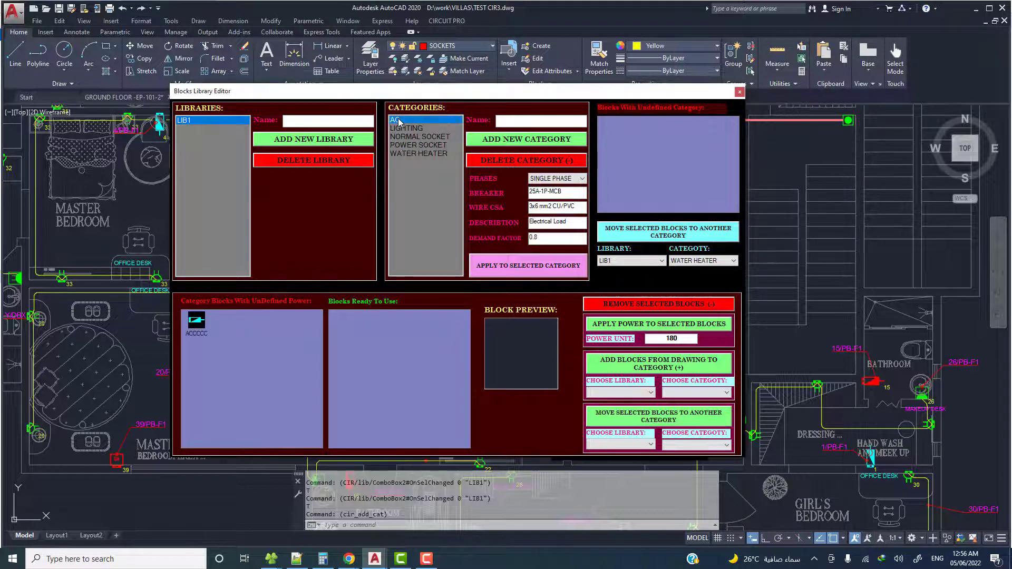
pyautogui.click(203, 325)
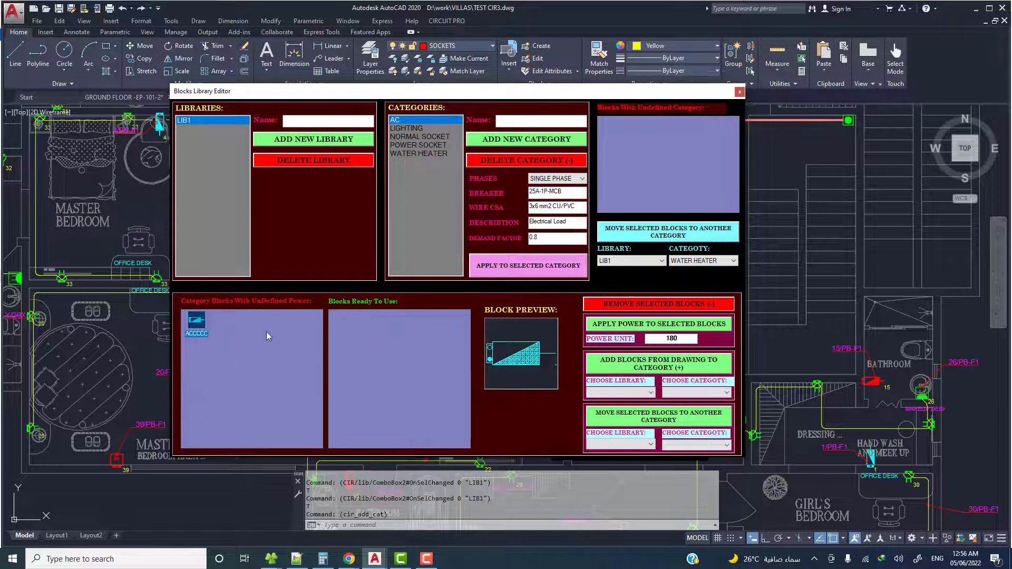
# Preview the three NORMAL SOCKET blocks, then show the empty POWER SOCKET category.
pyautogui.click(406, 128)
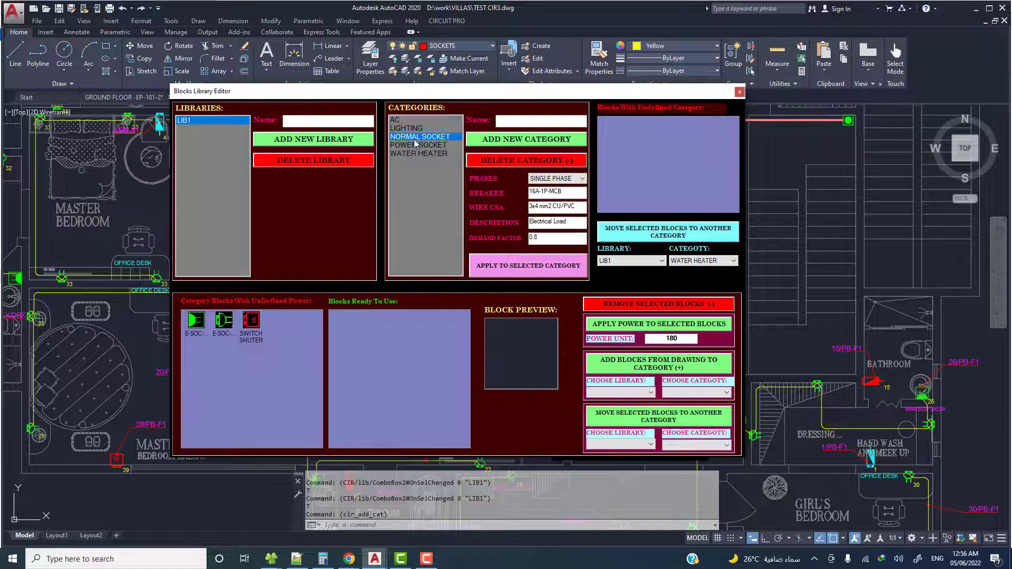
pyautogui.click(224, 329)
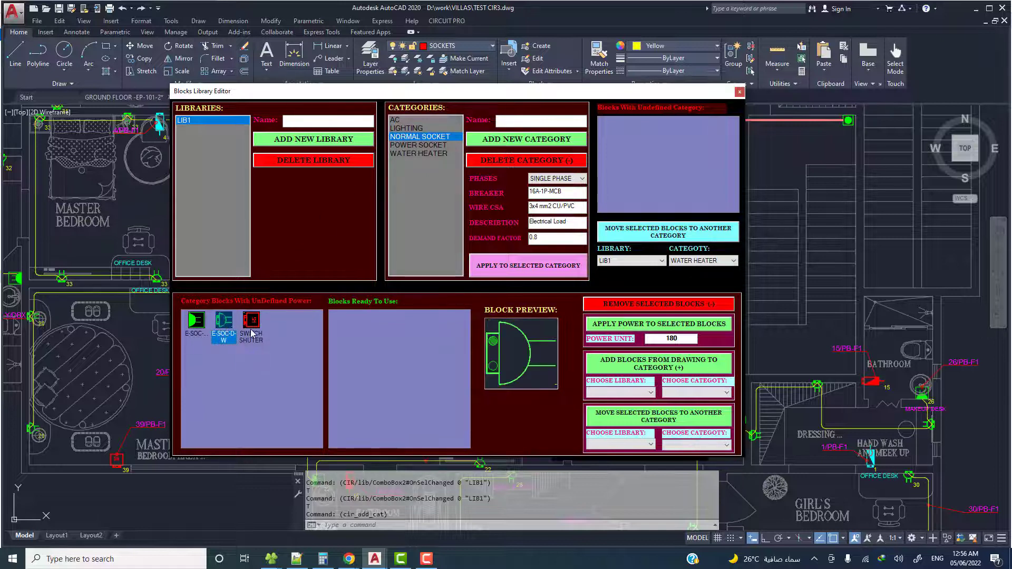
pyautogui.click(252, 333)
pyautogui.click(193, 327)
pyautogui.click(223, 324)
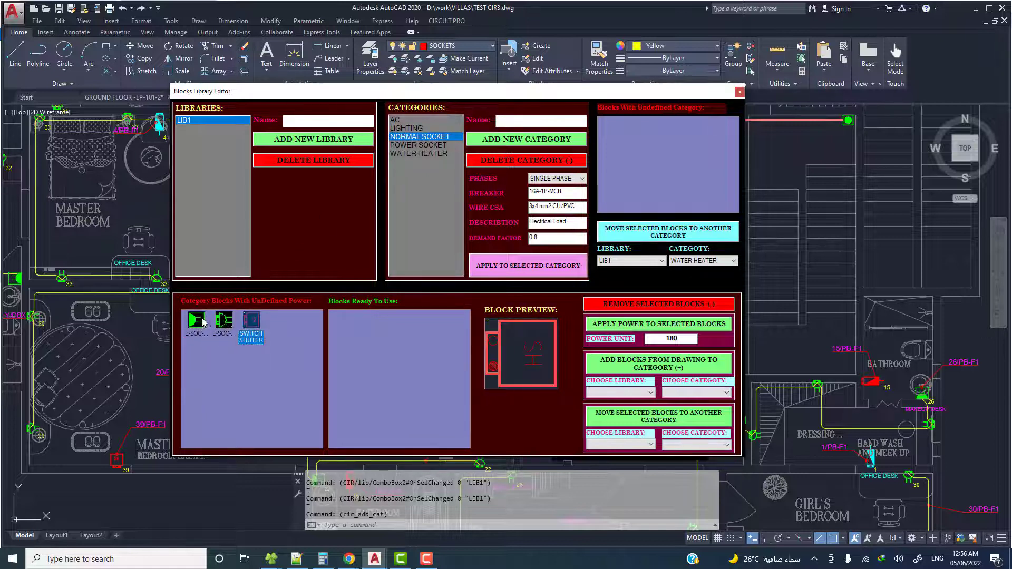
pyautogui.click(195, 323)
pyautogui.click(221, 326)
pyautogui.click(251, 323)
pyautogui.click(408, 148)
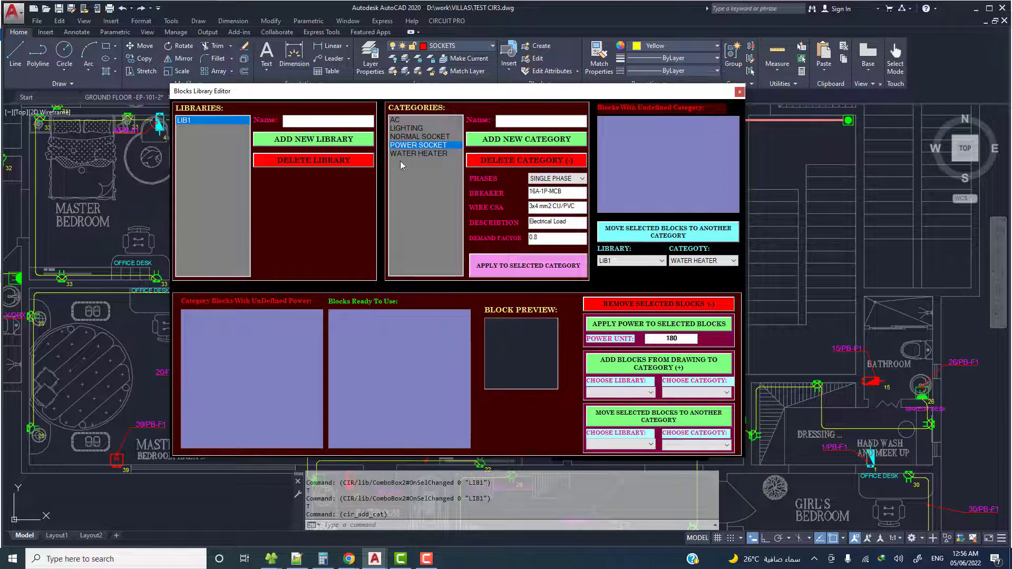
# Show the WATER HEATER category and preview its unpowered WHXXXX block.
pyautogui.click(419, 154)
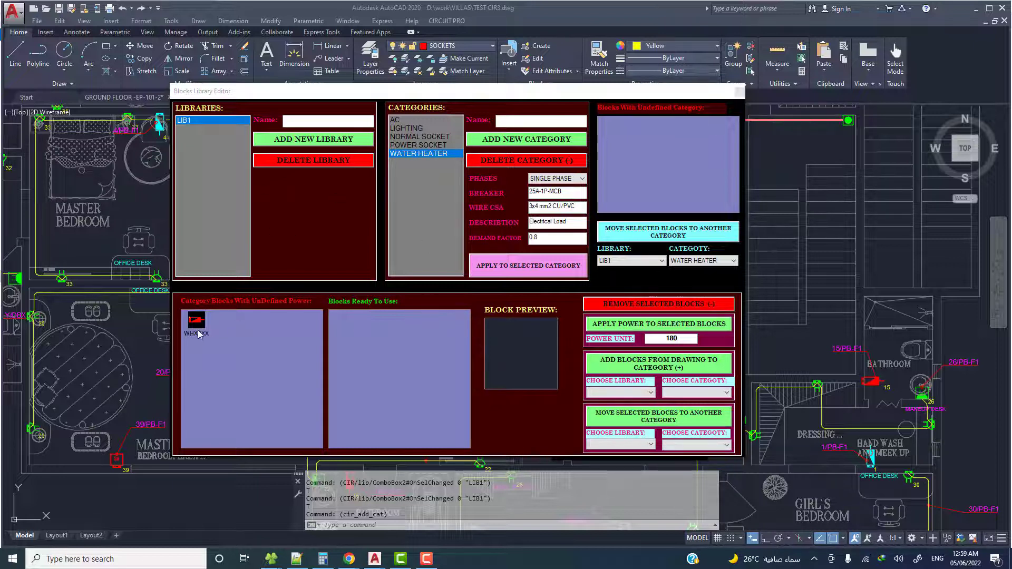
pyautogui.click(197, 329)
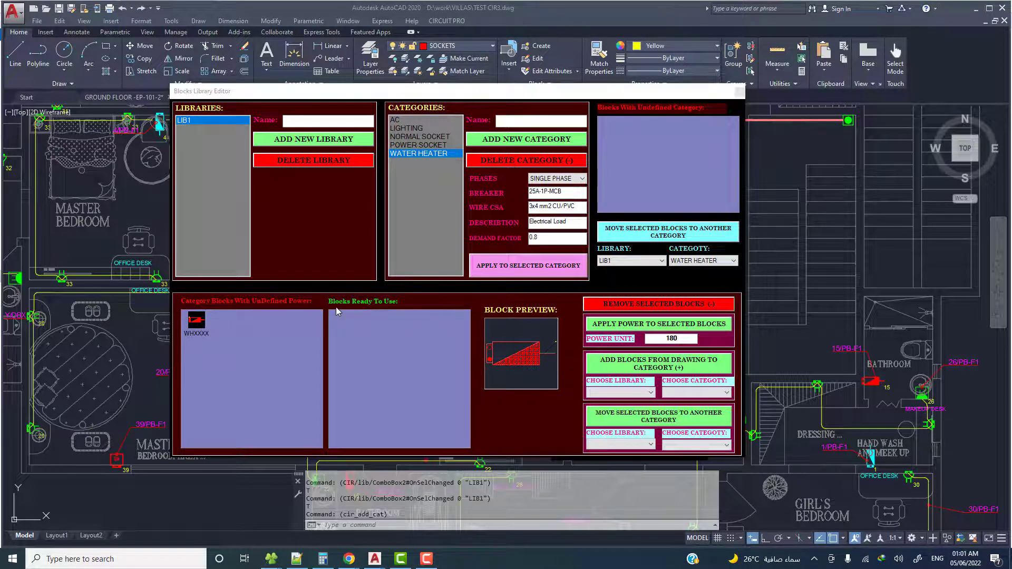
# Cycle through the categories back to AC and preview the ACCCCC block.
pyautogui.click(411, 123)
pyautogui.click(408, 128)
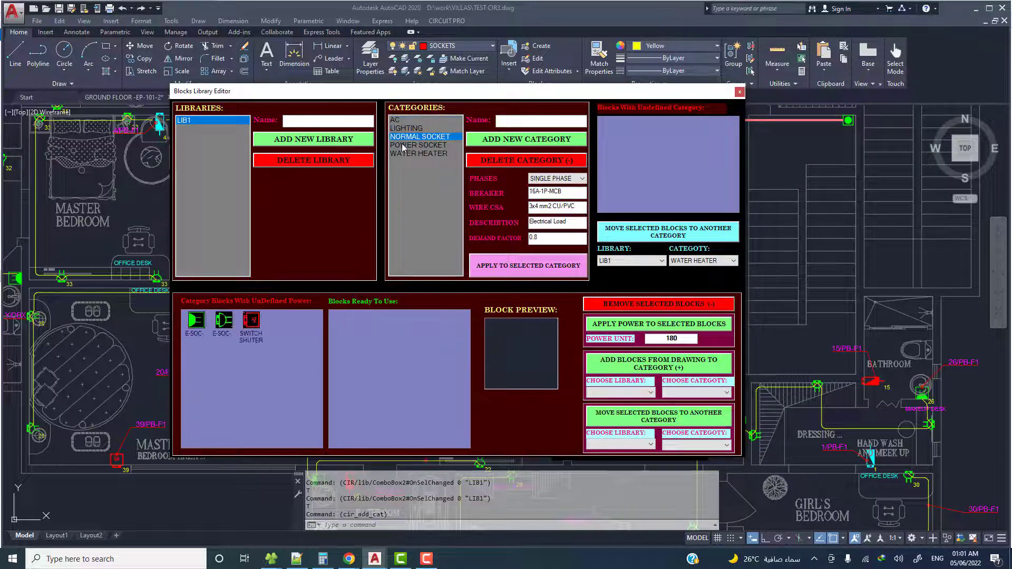
pyautogui.click(403, 145)
pyautogui.click(400, 121)
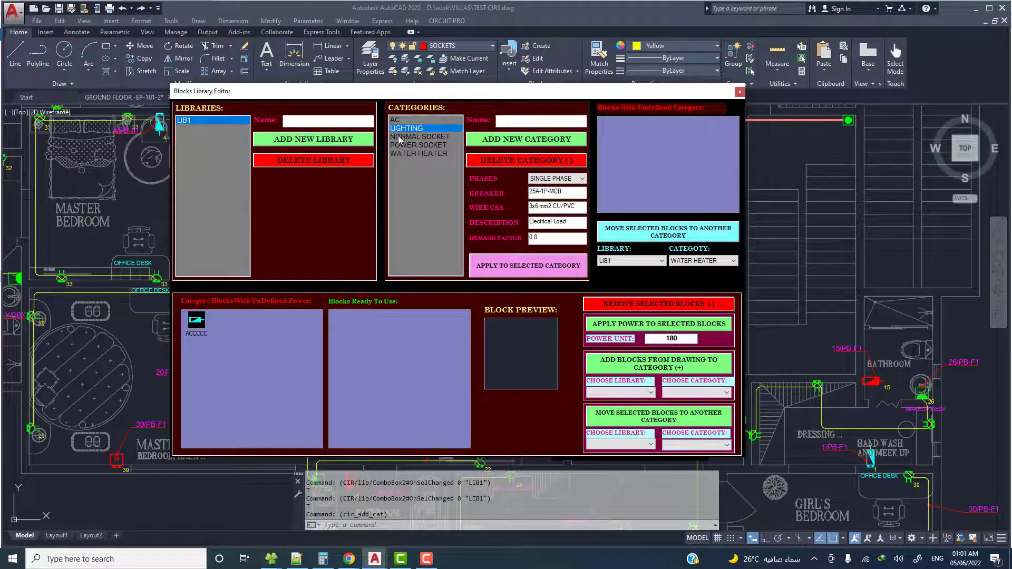
pyautogui.click(401, 146)
pyautogui.click(405, 120)
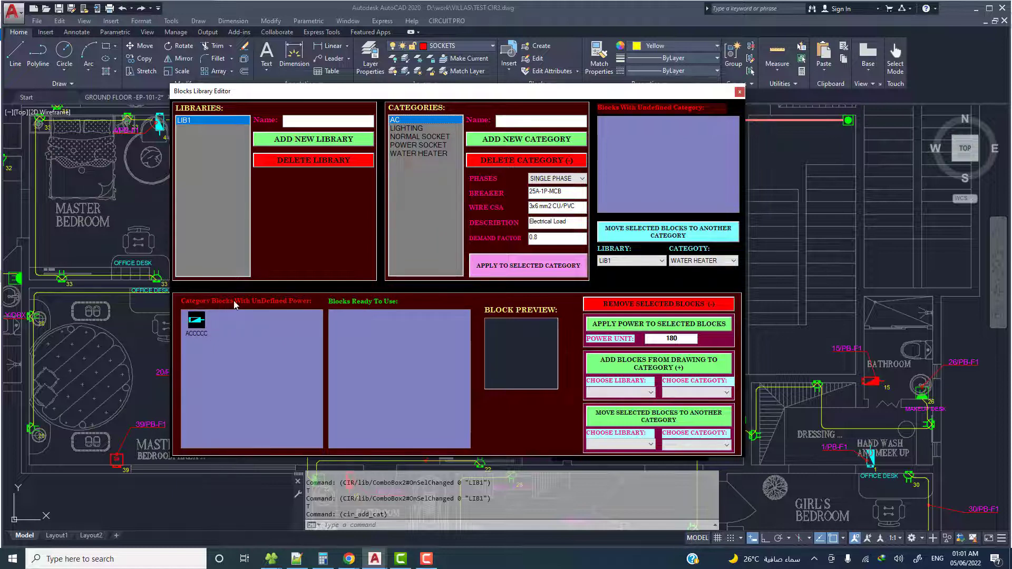
pyautogui.click(191, 326)
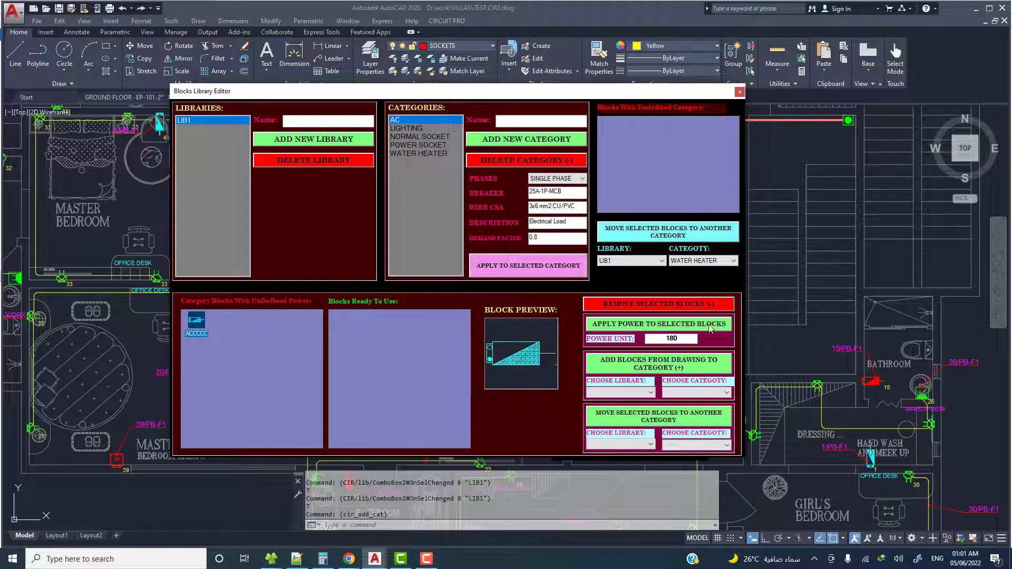
# Replace the 180 power unit with 2000 and apply it to ACCCCC.
pyautogui.doubleClick(668, 339)
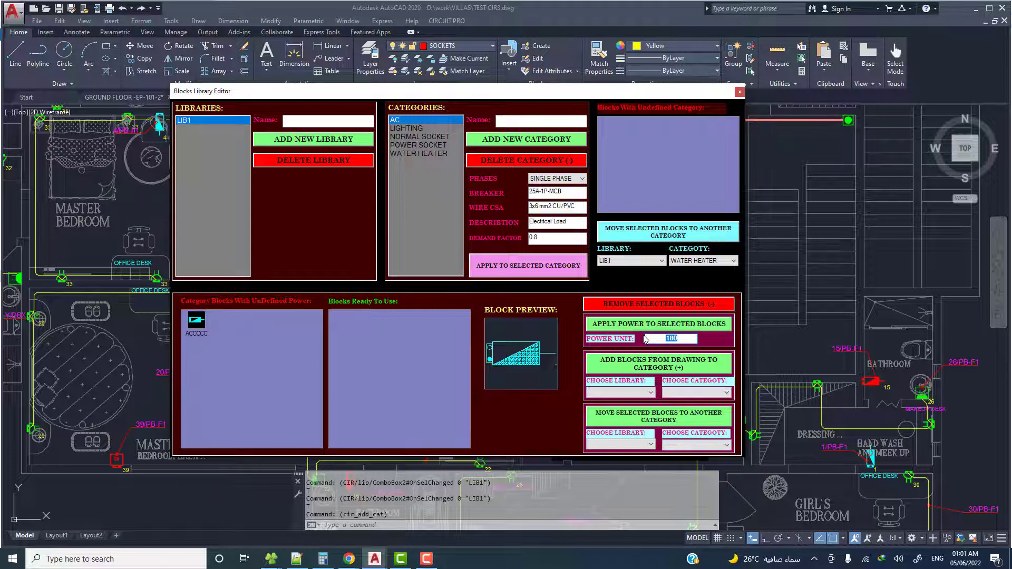
pyautogui.click(202, 326)
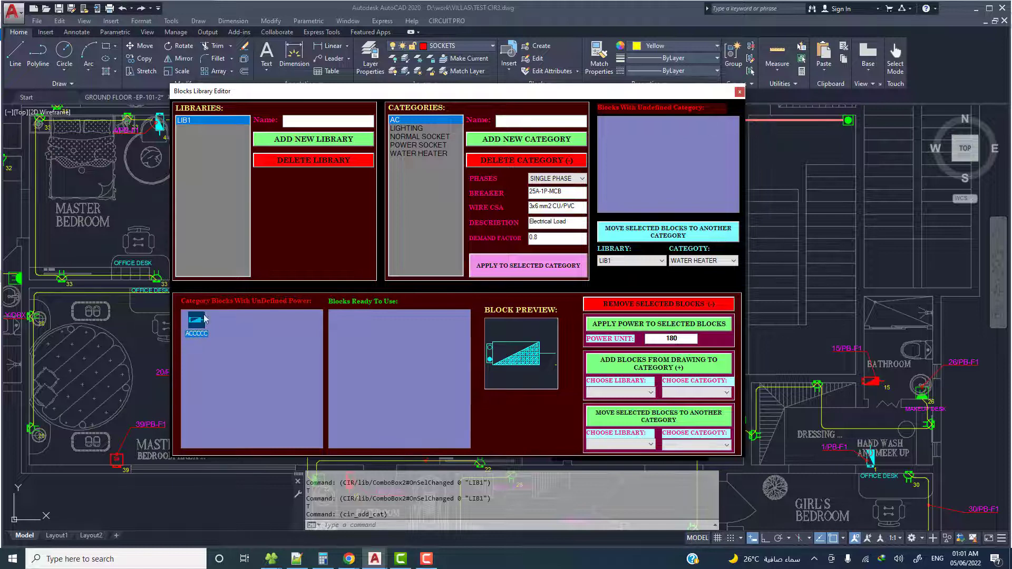
pyautogui.doubleClick(661, 338)
pyautogui.write('2000')
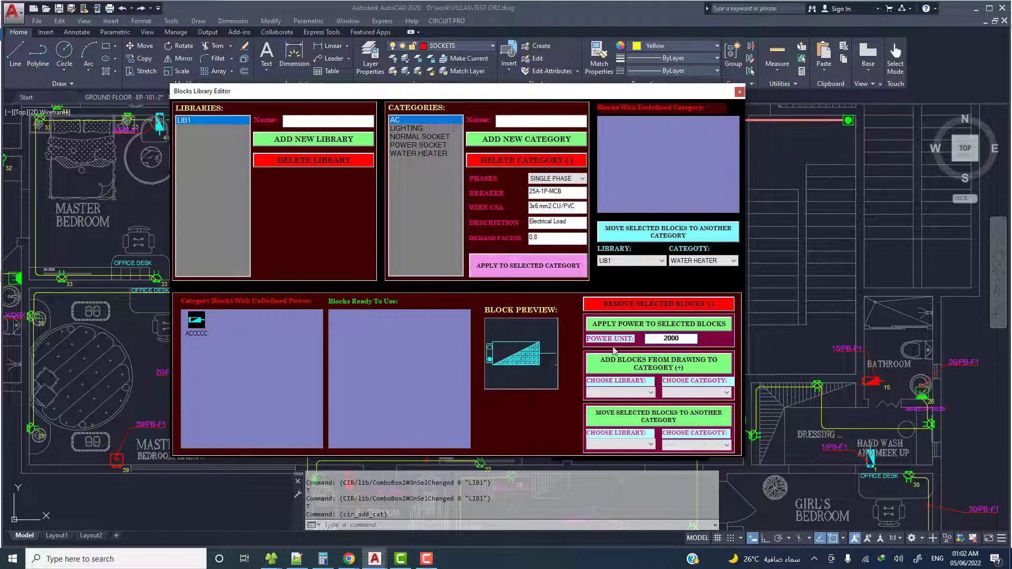
pyautogui.click(622, 324)
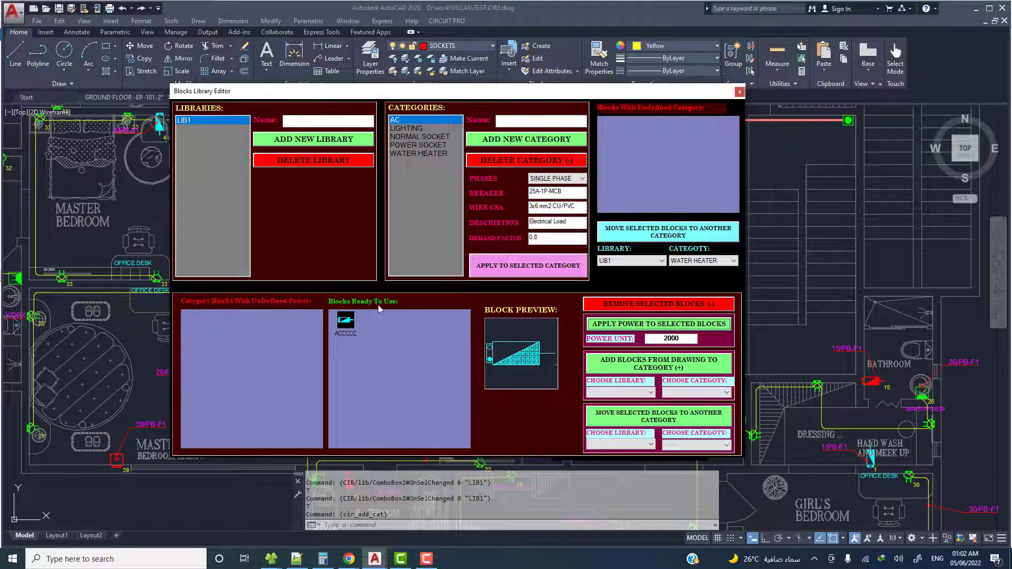
# Check ACCCCC's 2000 unit power, then browse the three unpowered NORMAL SOCKET blocks.
pyautogui.click(348, 322)
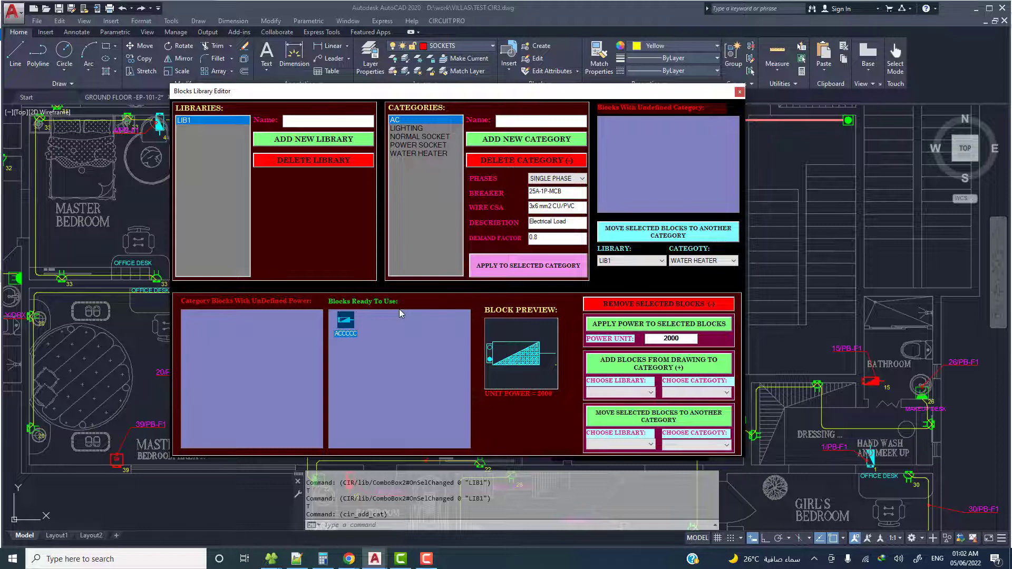
pyautogui.click(407, 129)
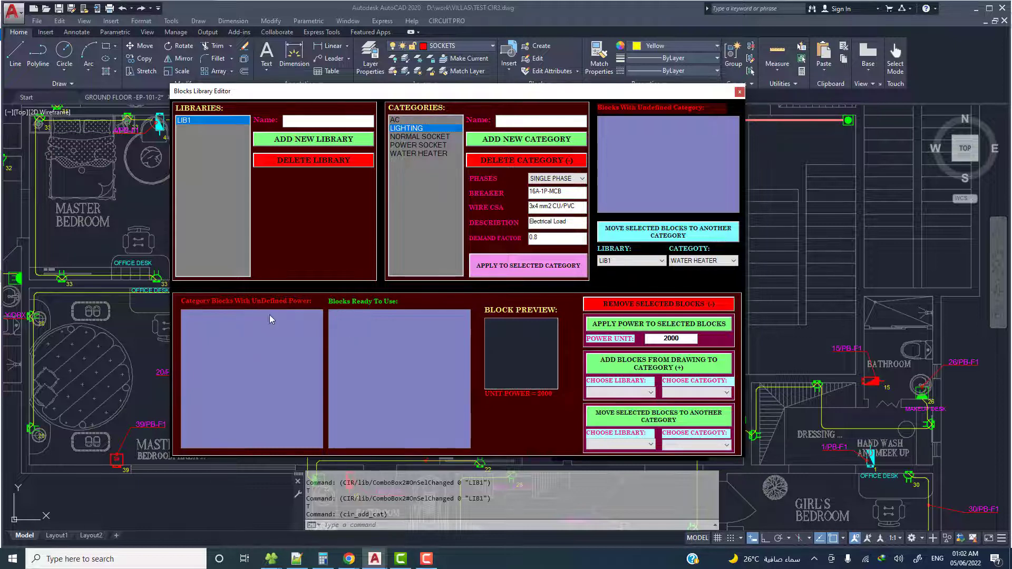
pyautogui.click(421, 137)
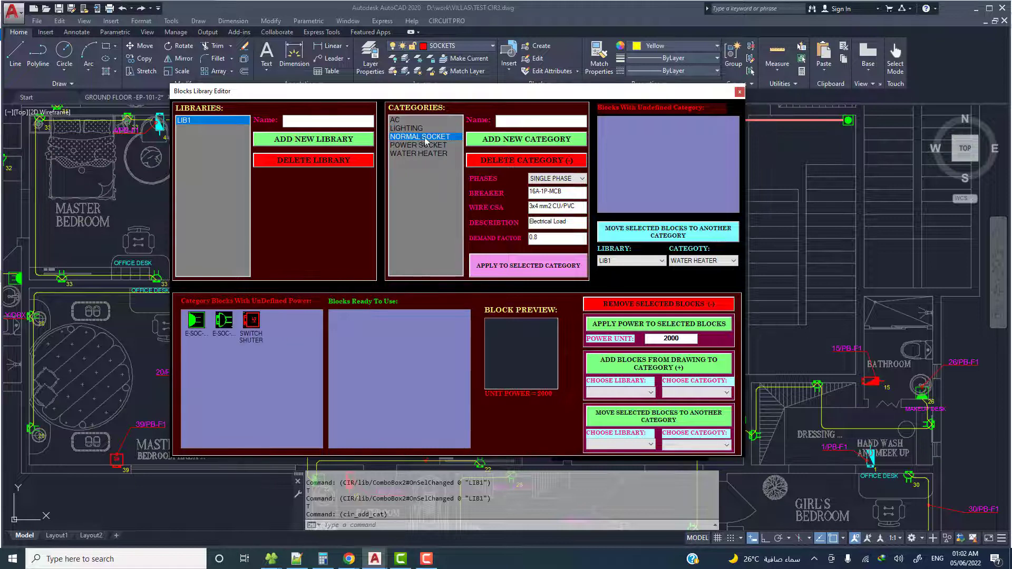
pyautogui.click(252, 327)
pyautogui.press('Left')
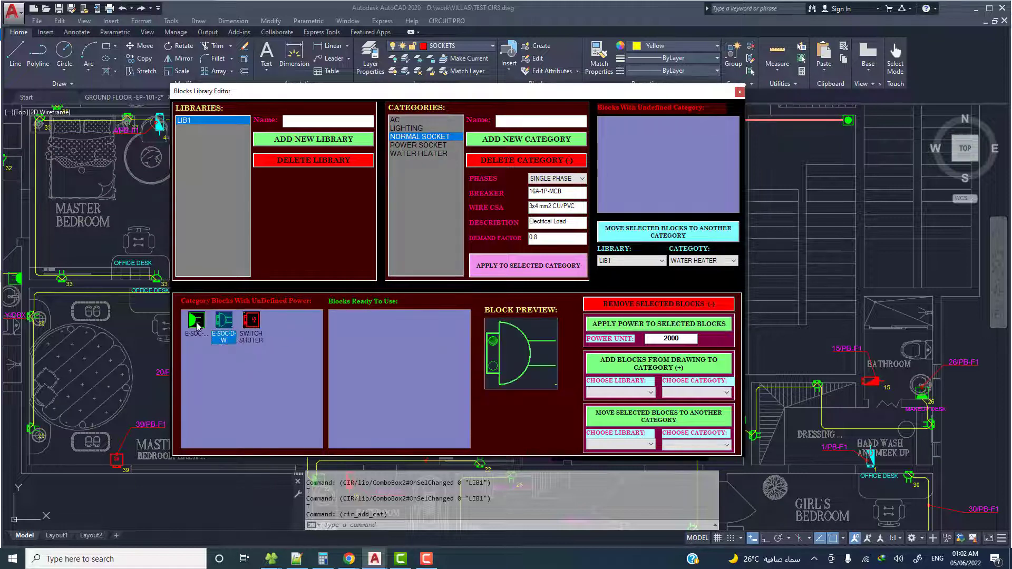
pyautogui.press('Left')
pyautogui.press('Right')
pyautogui.press('Right')
pyautogui.press('Left')
# Select the three NORMAL SOCKET blocks and apply a unit power of 180 to them.
pyautogui.press('Left')
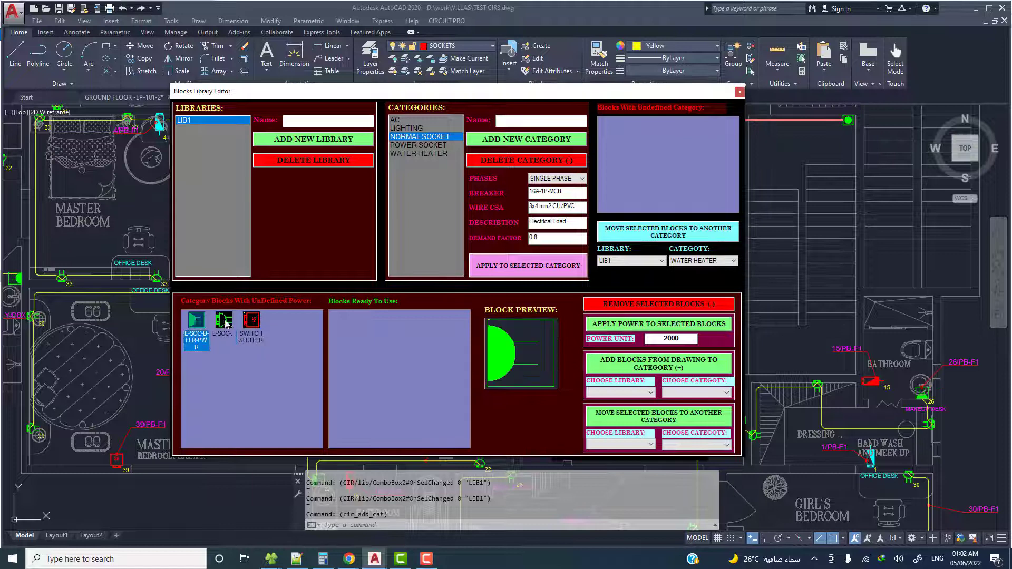
pyautogui.press('Right')
pyautogui.press('Right')
pyautogui.click(217, 324)
pyautogui.press('Left')
pyautogui.moveTo(288, 347); pyautogui.dragTo(191, 318)
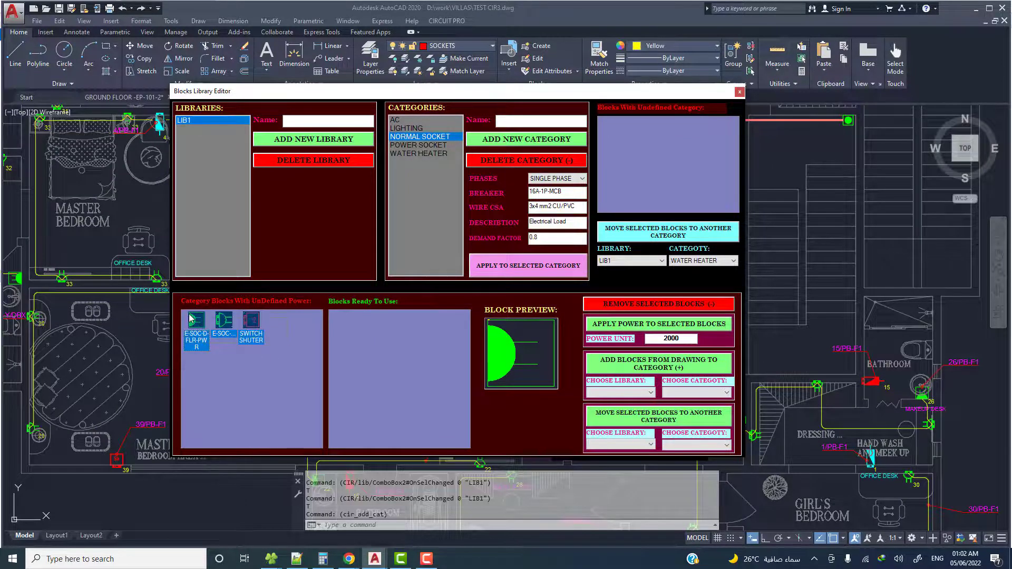
pyautogui.doubleClick(655, 338)
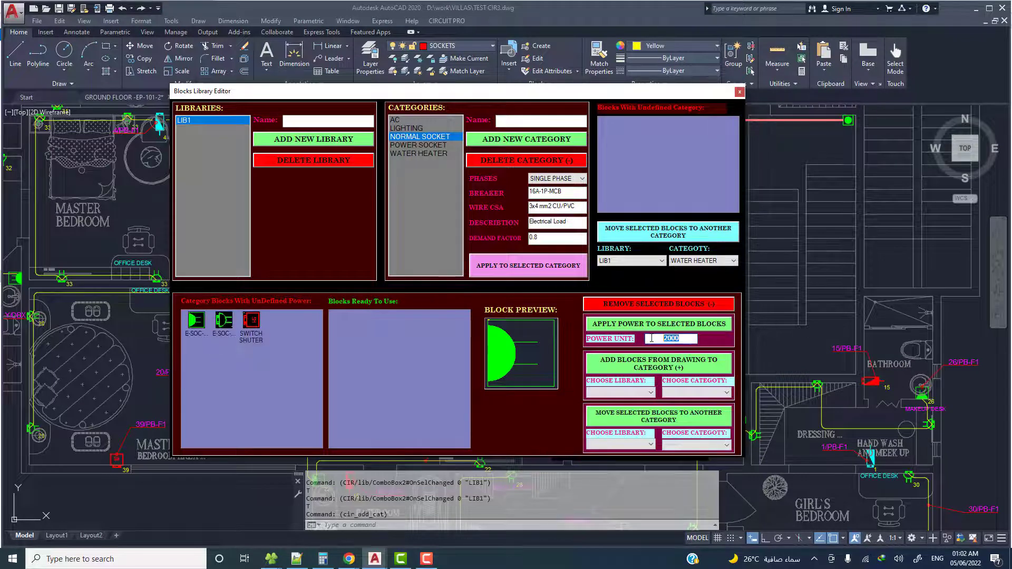
pyautogui.write('180')
pyautogui.click(674, 329)
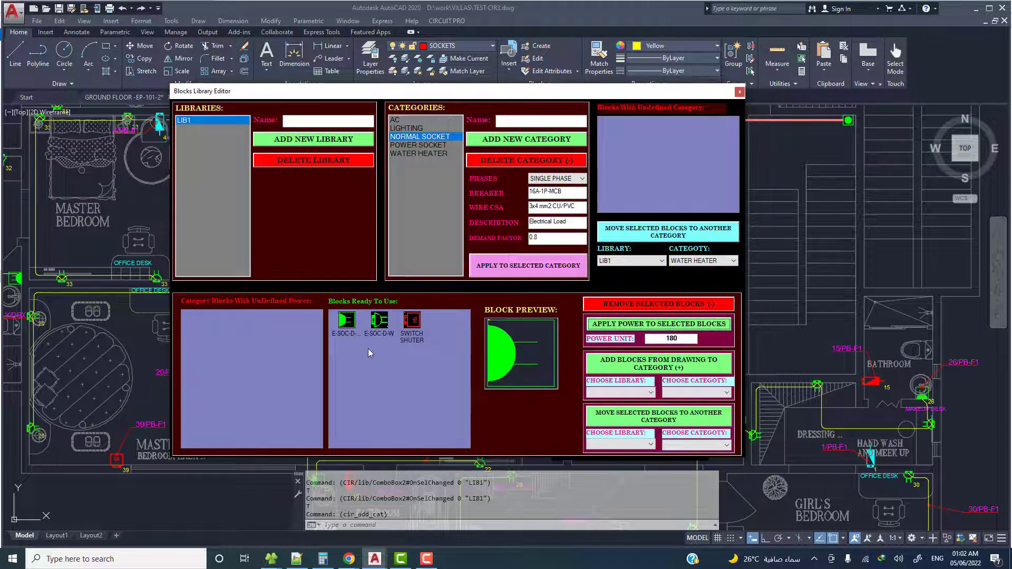
# Verify each of the three blocks shows 180 unit power, ending on E-SOC-D-FLR-PWR.
pyautogui.click(346, 321)
pyautogui.click(379, 320)
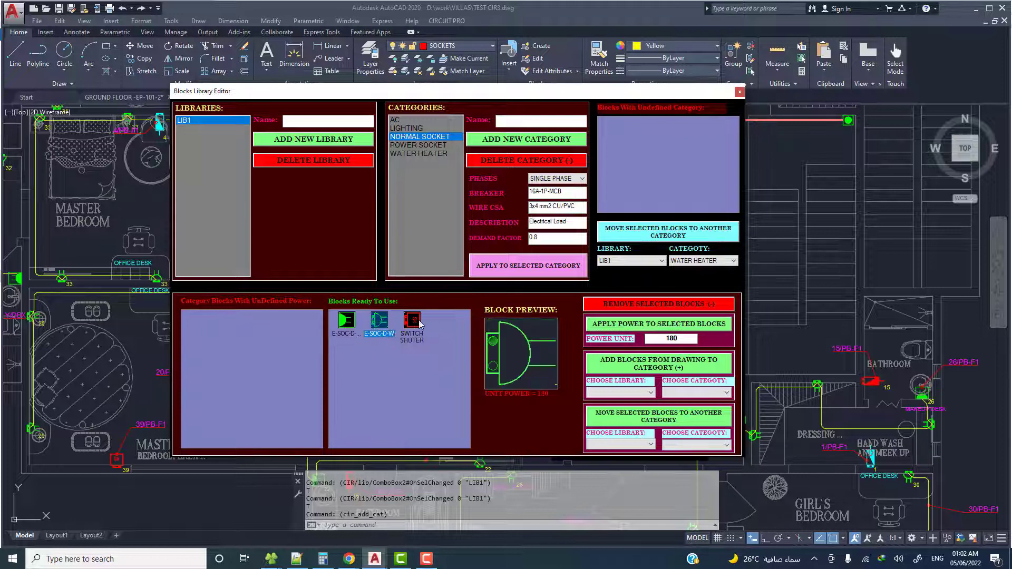
pyautogui.click(416, 322)
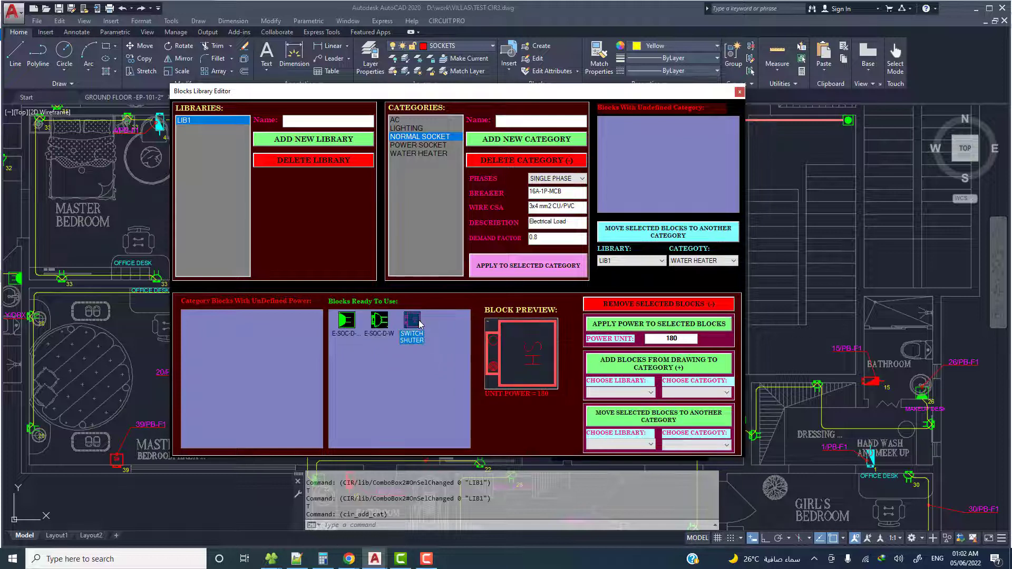
pyautogui.click(663, 341)
pyautogui.click(347, 324)
pyautogui.click(381, 322)
pyautogui.click(416, 326)
pyautogui.click(379, 322)
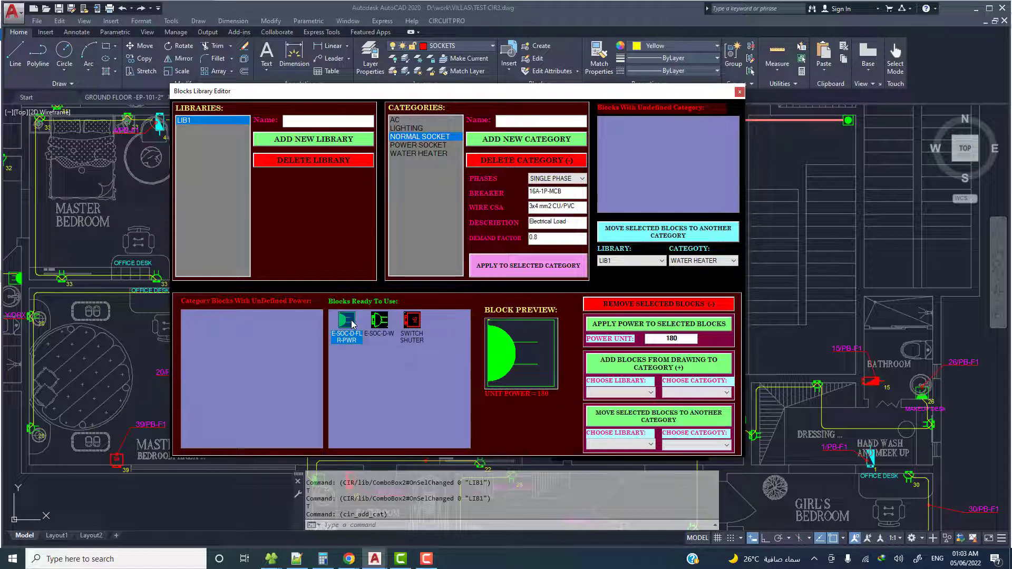
# Under WATER HEATER, set the WHXXXX block's unit power to 1500 and verify it.
pyautogui.click(405, 145)
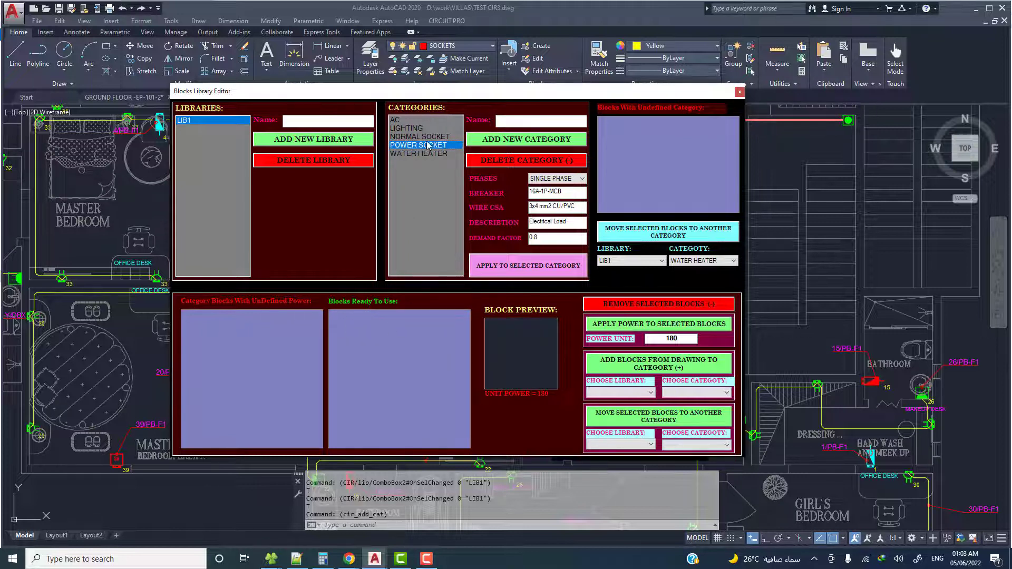
pyautogui.click(404, 155)
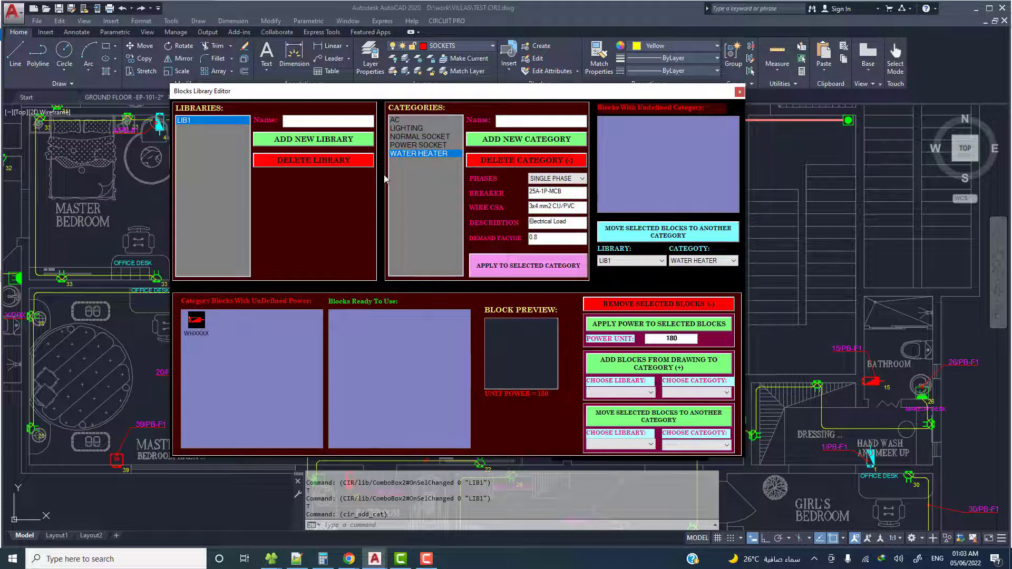
pyautogui.click(200, 325)
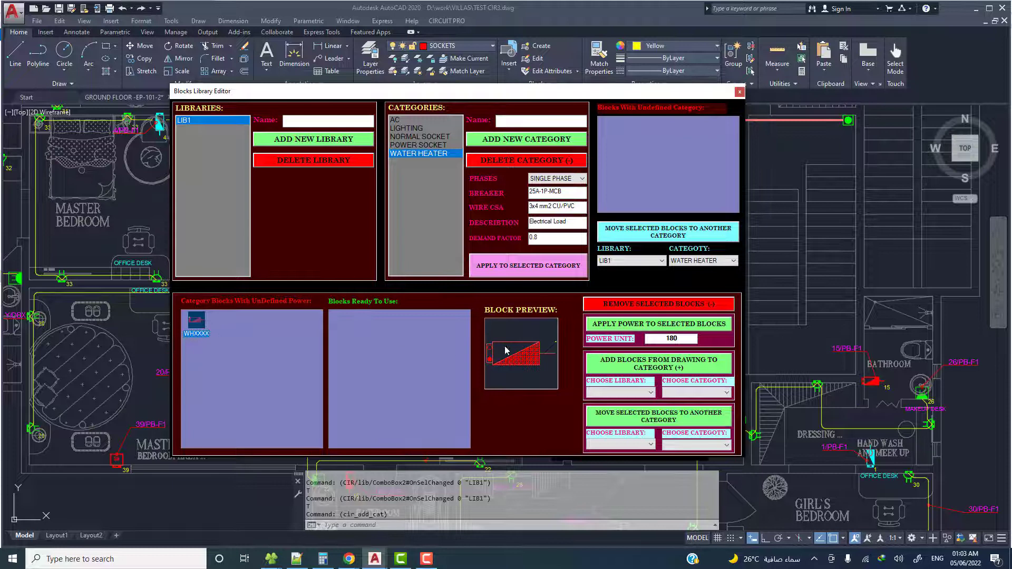
pyautogui.doubleClick(657, 340)
pyautogui.write('1')
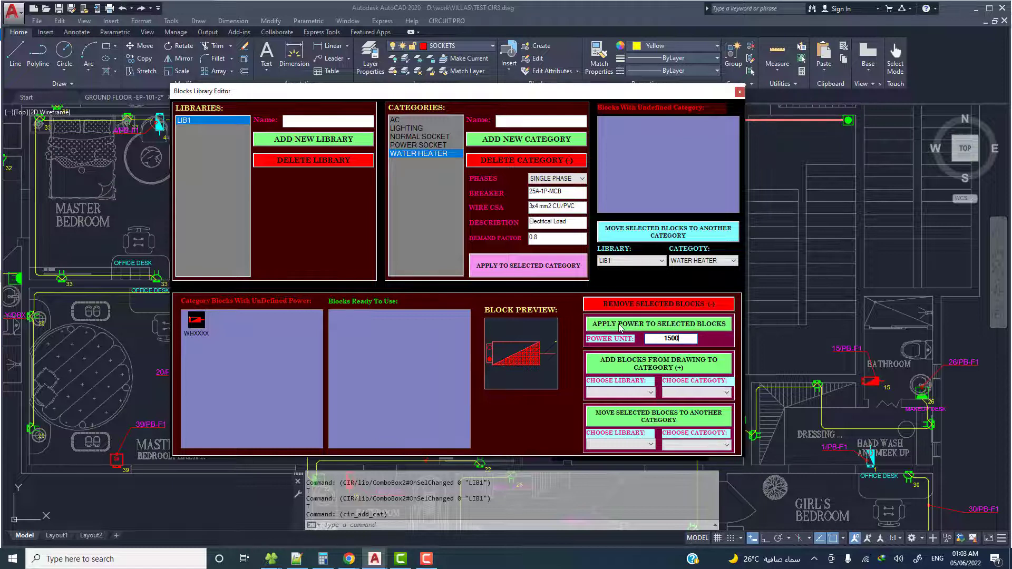
pyautogui.click(621, 328)
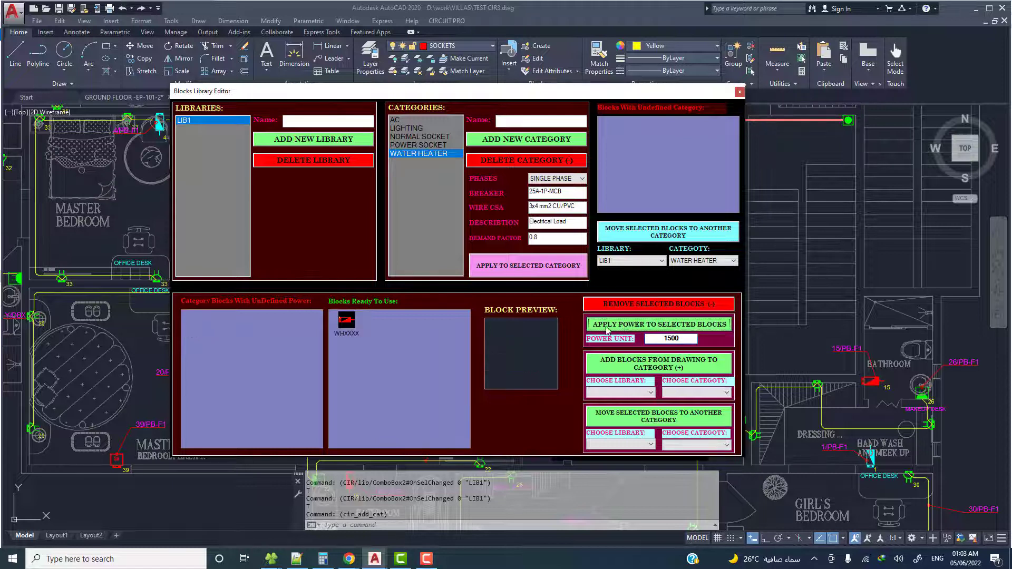
pyautogui.click(350, 326)
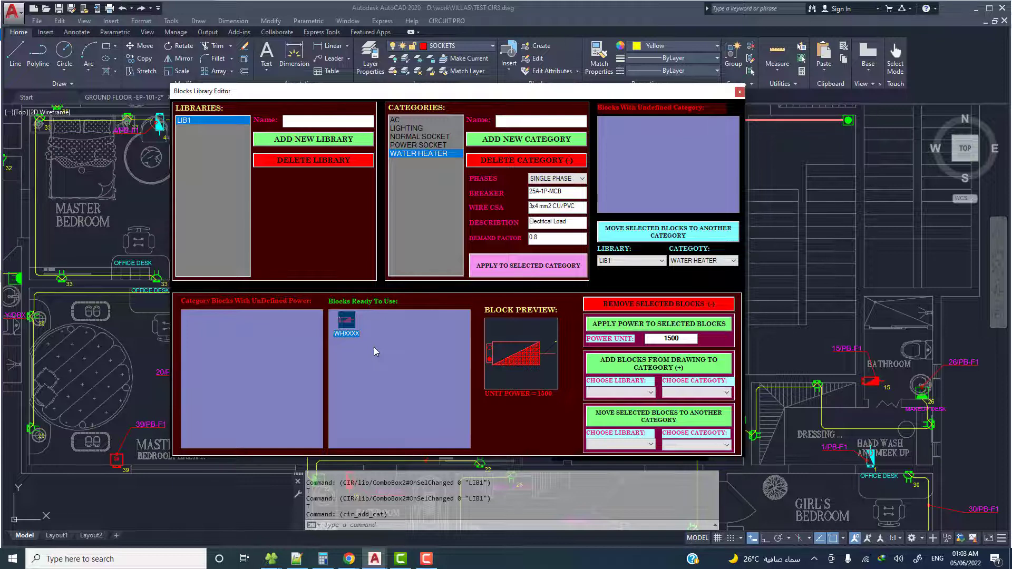
pyautogui.click(411, 326)
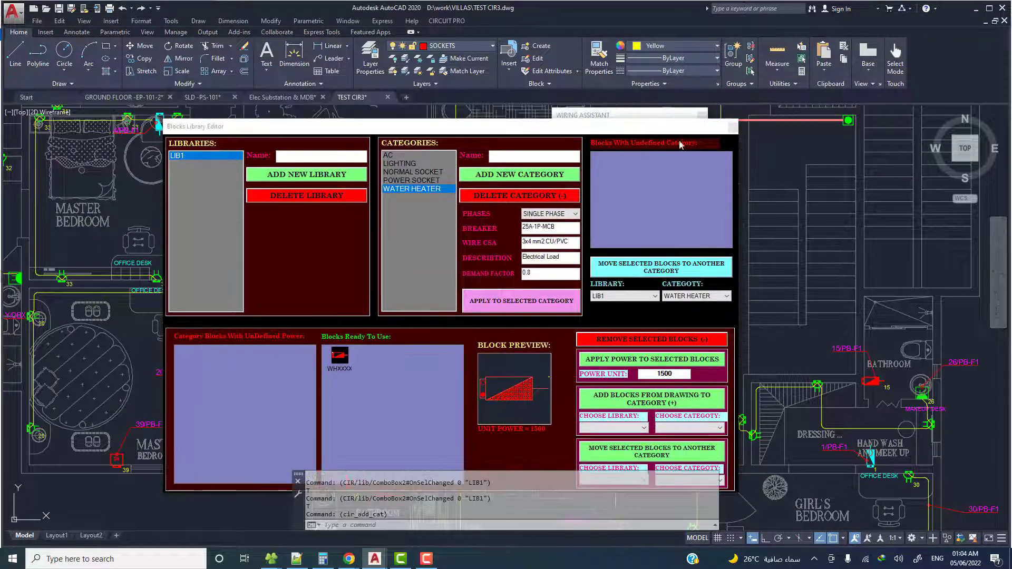
# Close the Blocks Library Editor, start the Wiring Assistant export, and pick panel PB-F1.
pyautogui.click(734, 128)
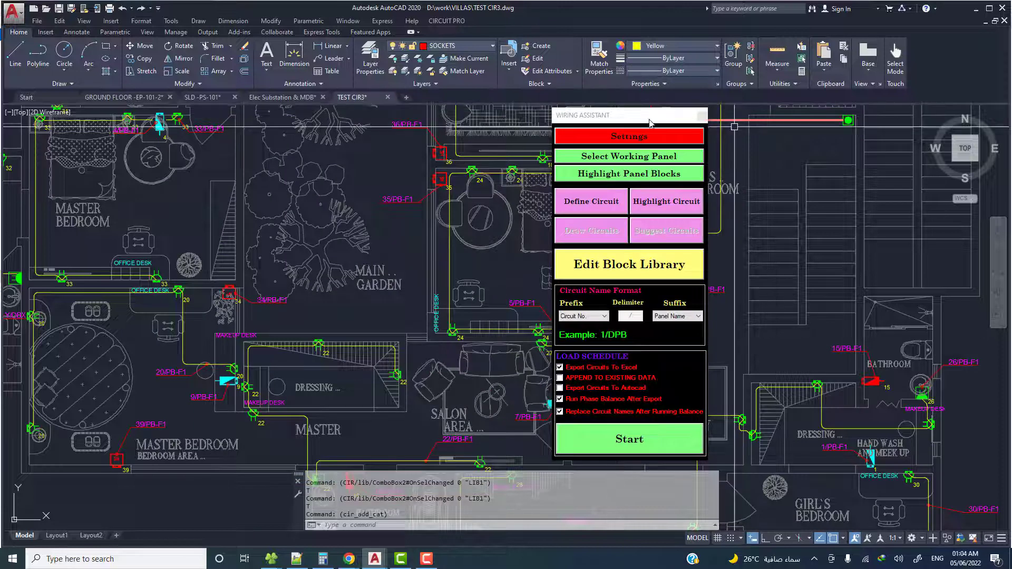
pyautogui.moveTo(633, 115); pyautogui.dragTo(603, 94)
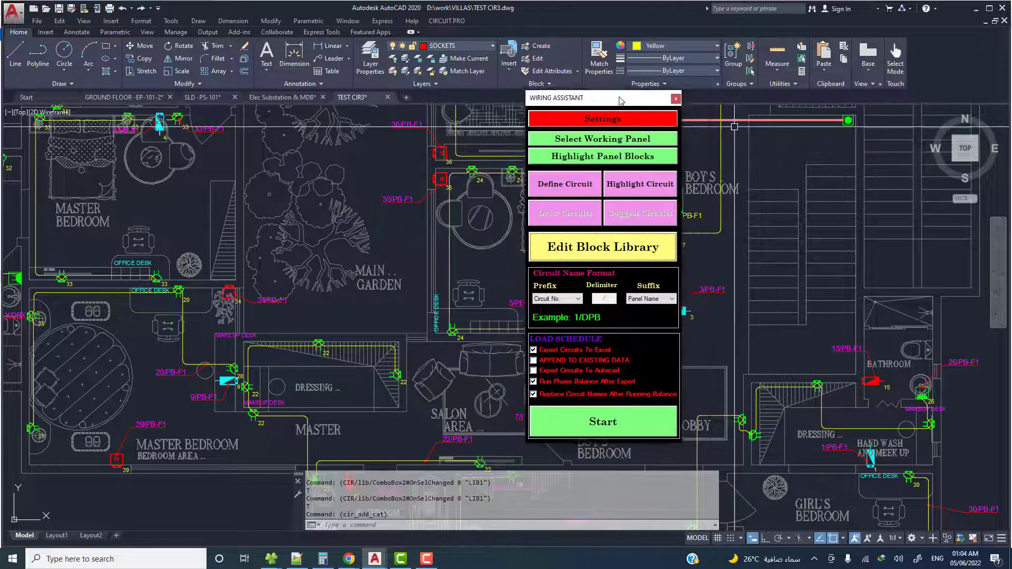
pyautogui.click(604, 422)
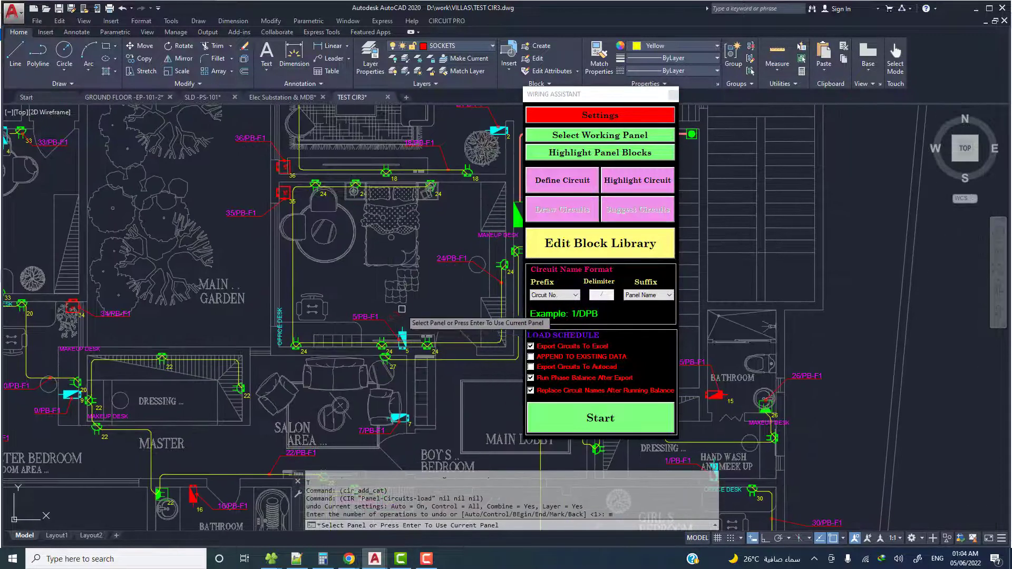
pyautogui.scroll(1, 434, 293)
pyautogui.scroll(1, 419, 293)
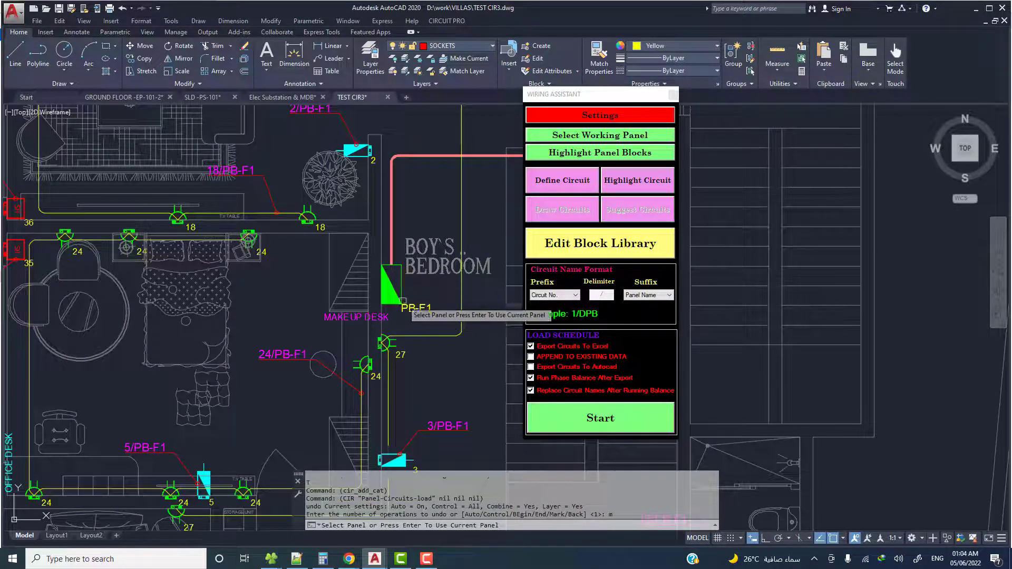
pyautogui.click(394, 291)
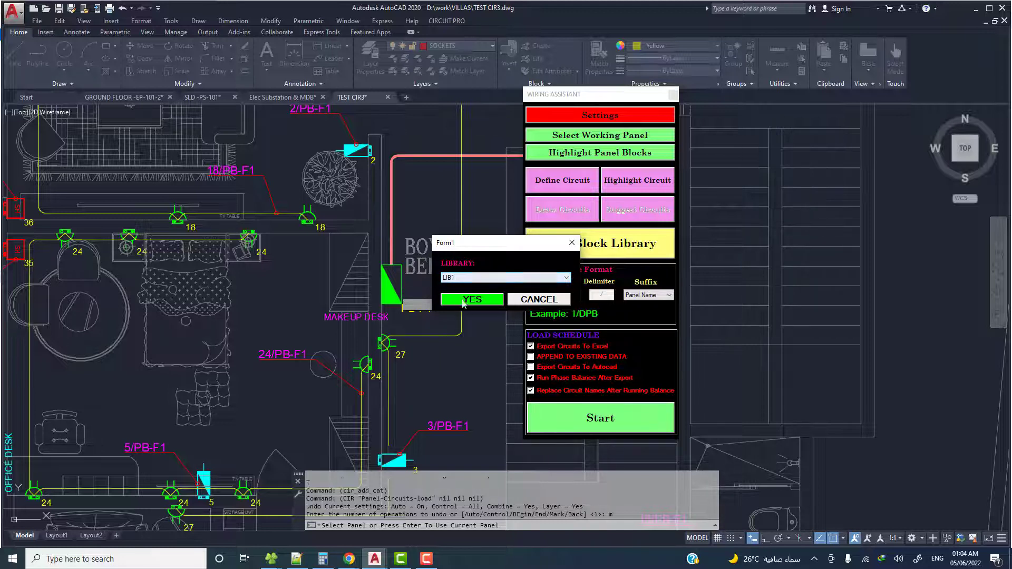
# Confirm library LIB1 to export circuits into the Excel load schedule, balanced at 0.91%.
pyautogui.click(463, 300)
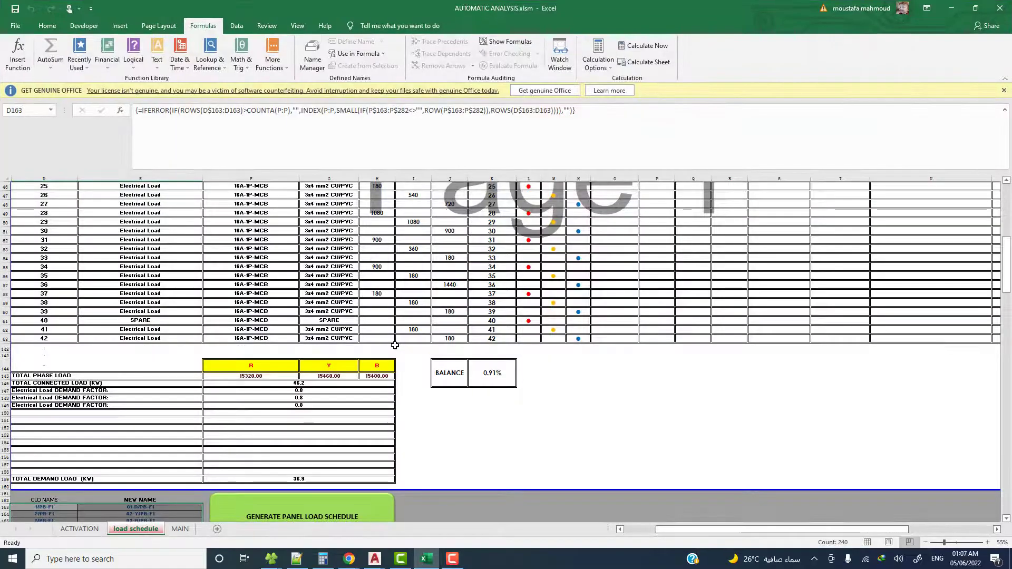
pyautogui.scroll(2, 395, 345)
pyautogui.scroll(5, 397, 346)
pyautogui.scroll(4, 398, 347)
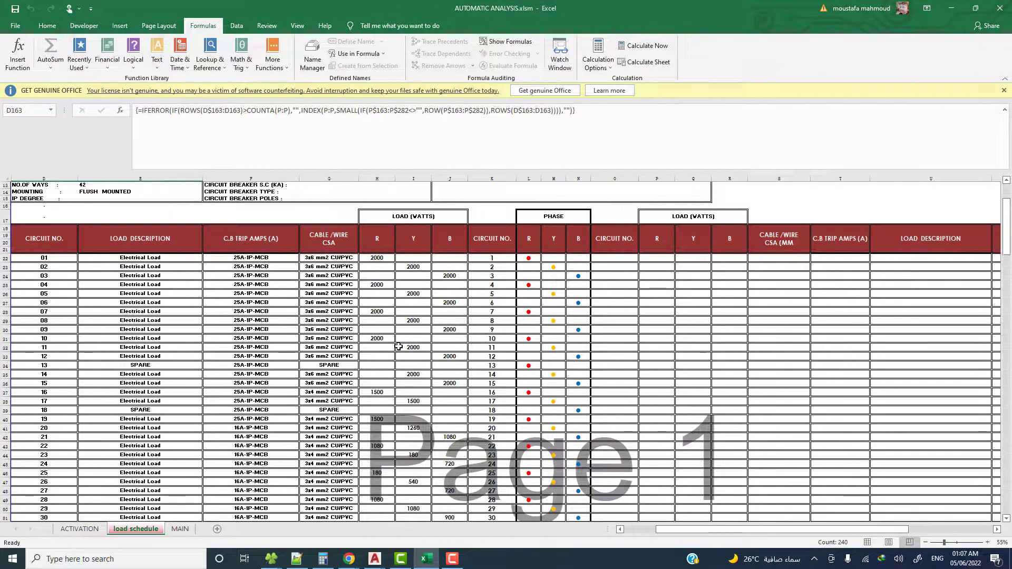
pyautogui.scroll(-2, 399, 347)
pyautogui.scroll(-5, 399, 346)
pyautogui.scroll(-6, 399, 347)
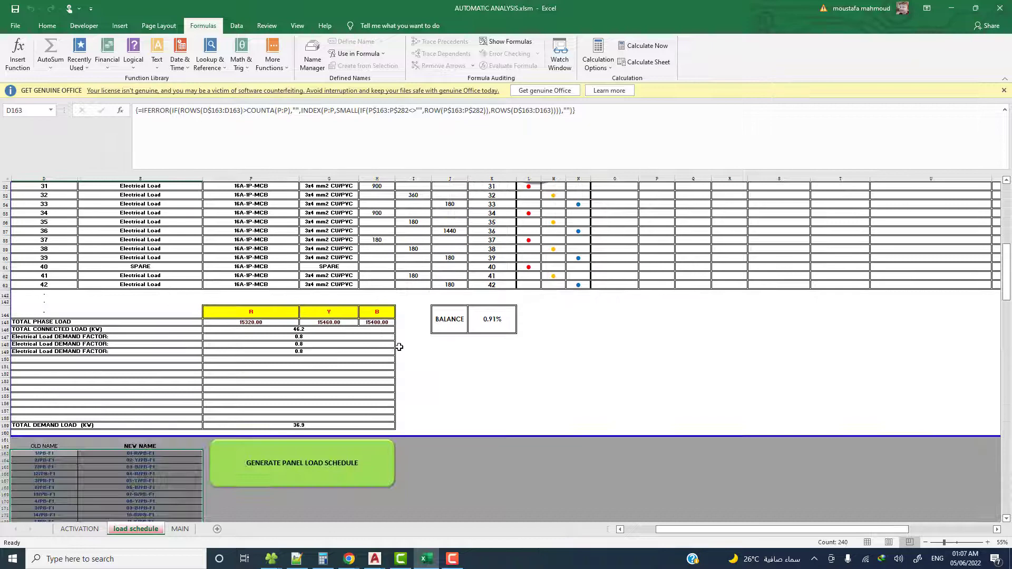
pyautogui.scroll(4, 397, 338)
pyautogui.scroll(4, 399, 339)
pyautogui.scroll(5, 398, 337)
pyautogui.scroll(1, 398, 335)
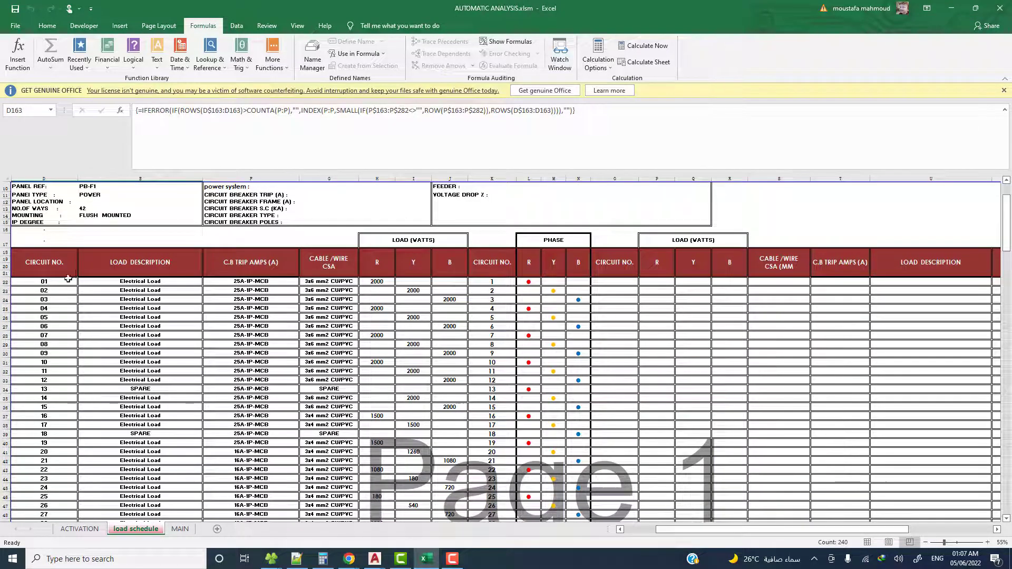
pyautogui.moveTo(68, 279)
pyautogui.mouseDown()
pyautogui.moveTo(35, 556)
pyautogui.moveTo(51, 398)
pyautogui.moveTo(56, 410)
pyautogui.mouseUp()
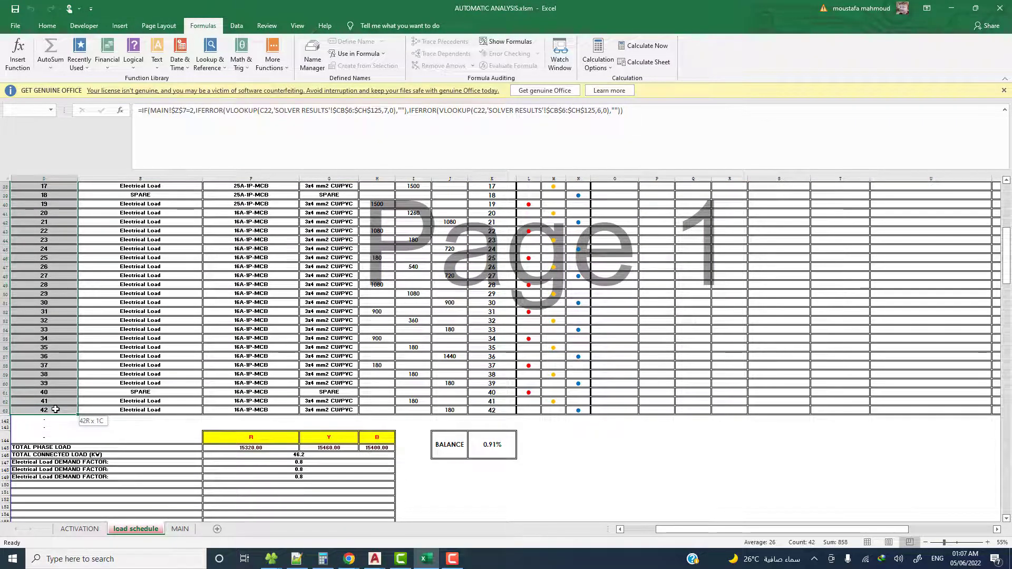
pyautogui.moveTo(55, 410); pyautogui.dragTo(55, 410)
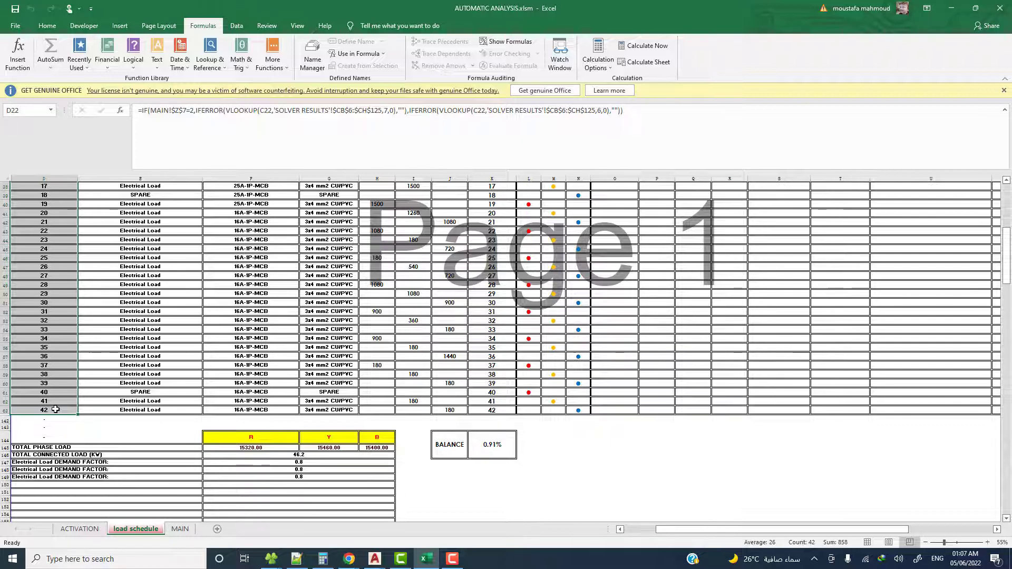
pyautogui.scroll(9, 76, 388)
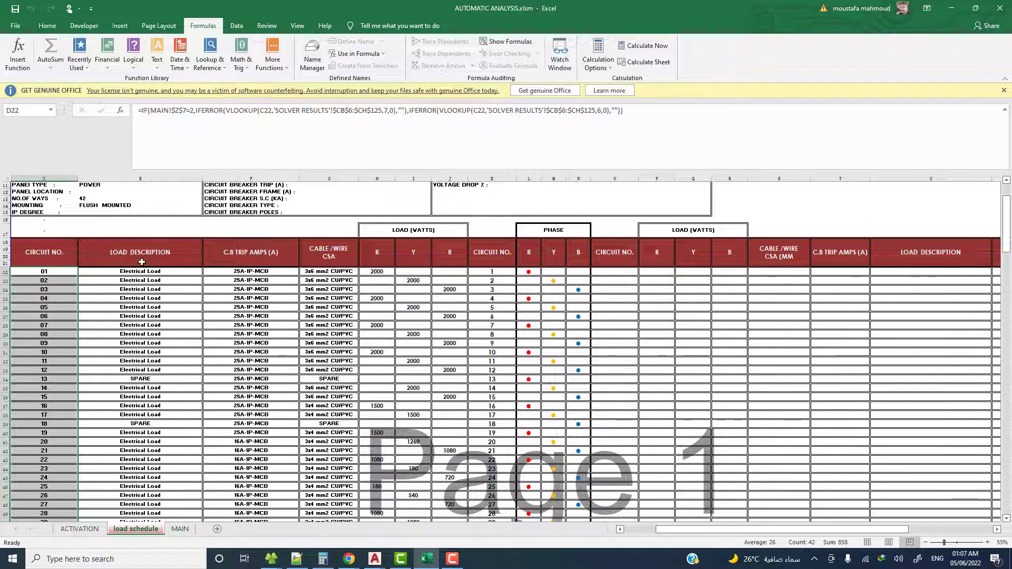
pyautogui.click(126, 271)
pyautogui.click(240, 272)
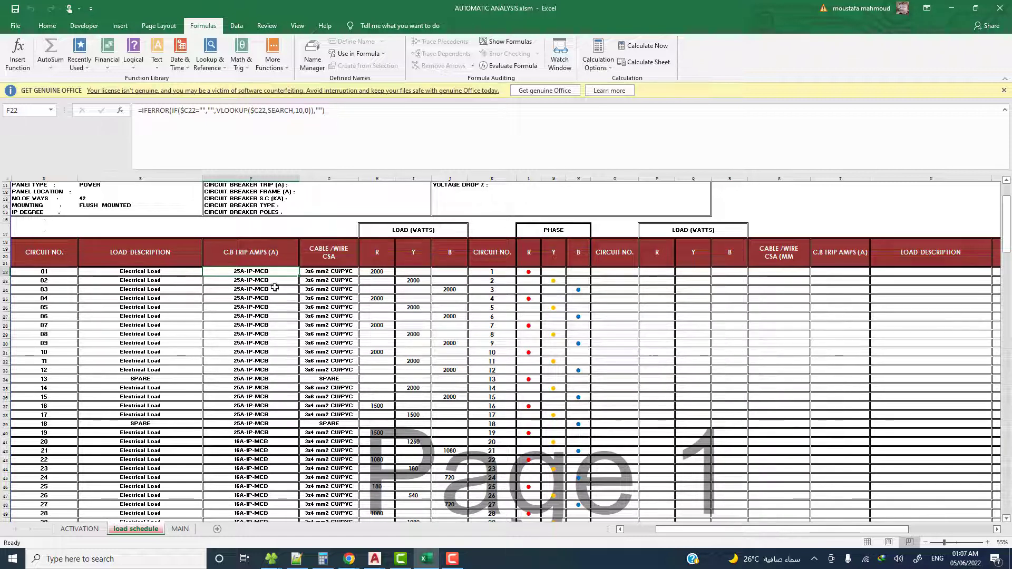
pyautogui.click(318, 273)
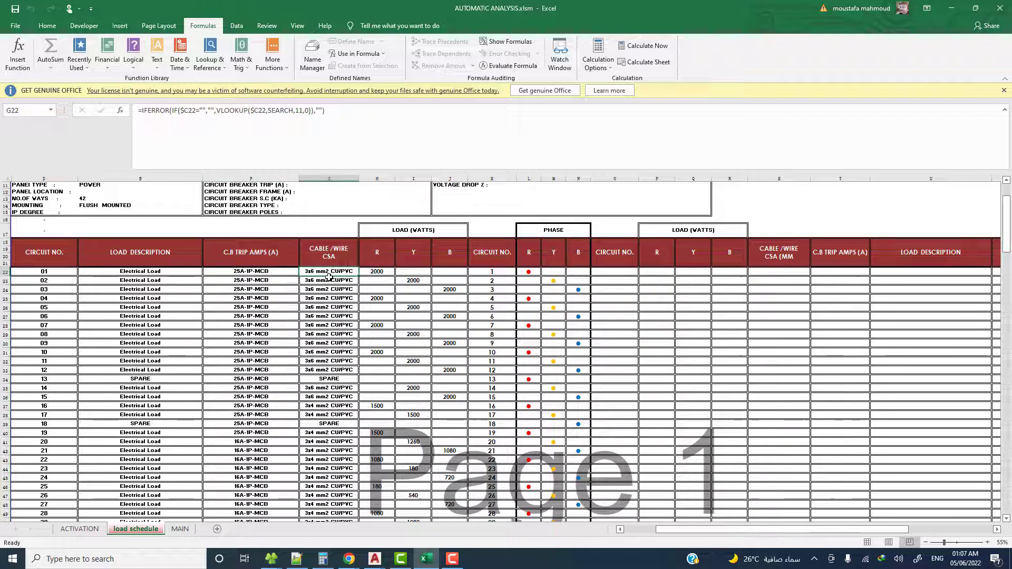
pyautogui.click(372, 272)
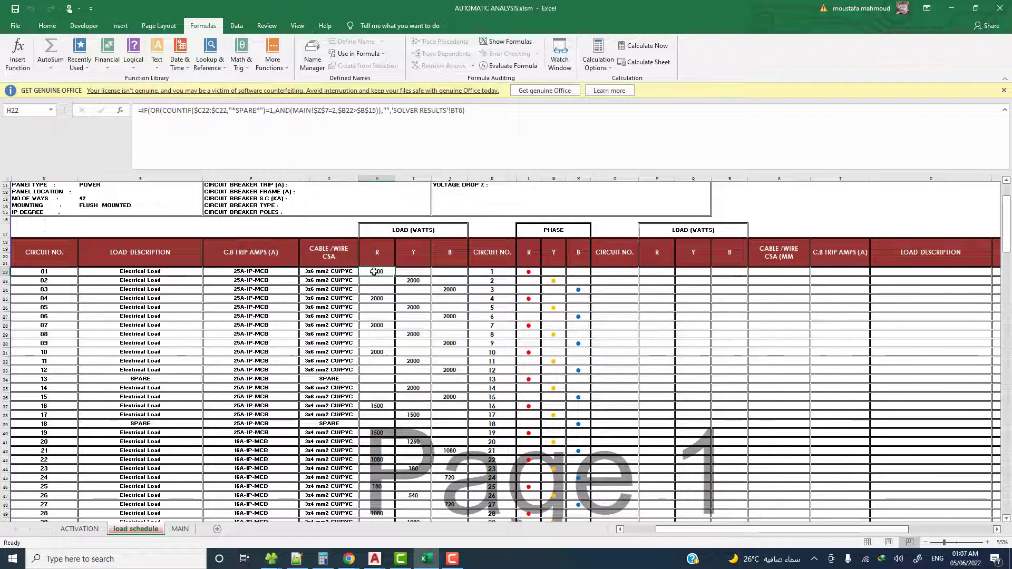
pyautogui.click(405, 279)
pyautogui.click(453, 289)
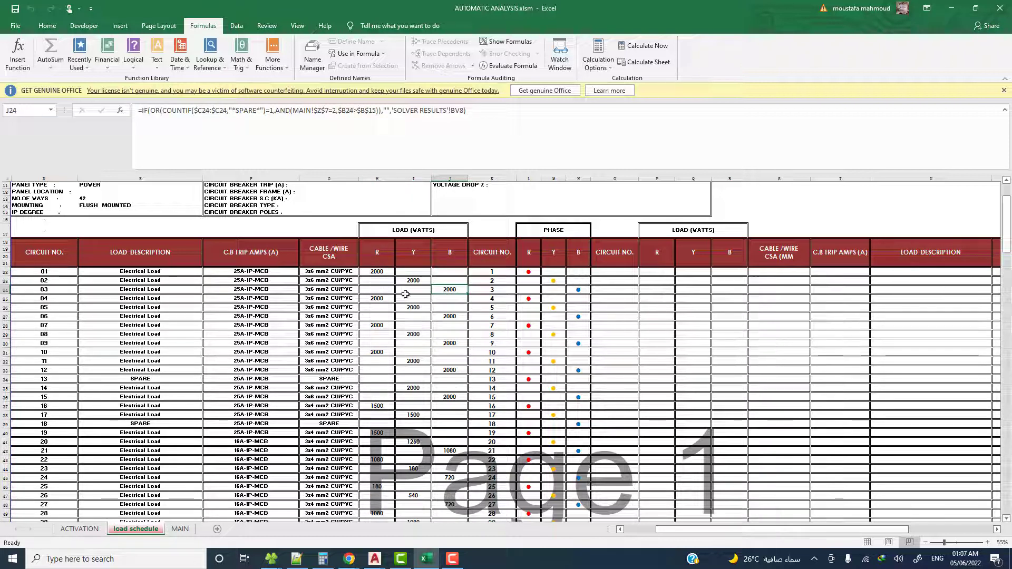
pyautogui.press('Down')
pyautogui.press('Down')
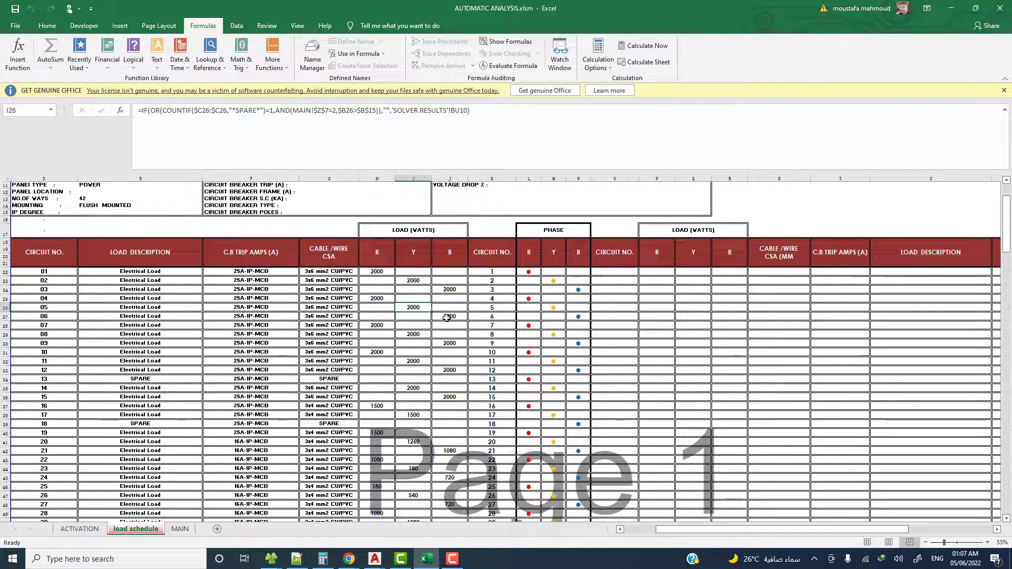
pyautogui.press('Down')
pyautogui.click(377, 261)
pyautogui.click(417, 252)
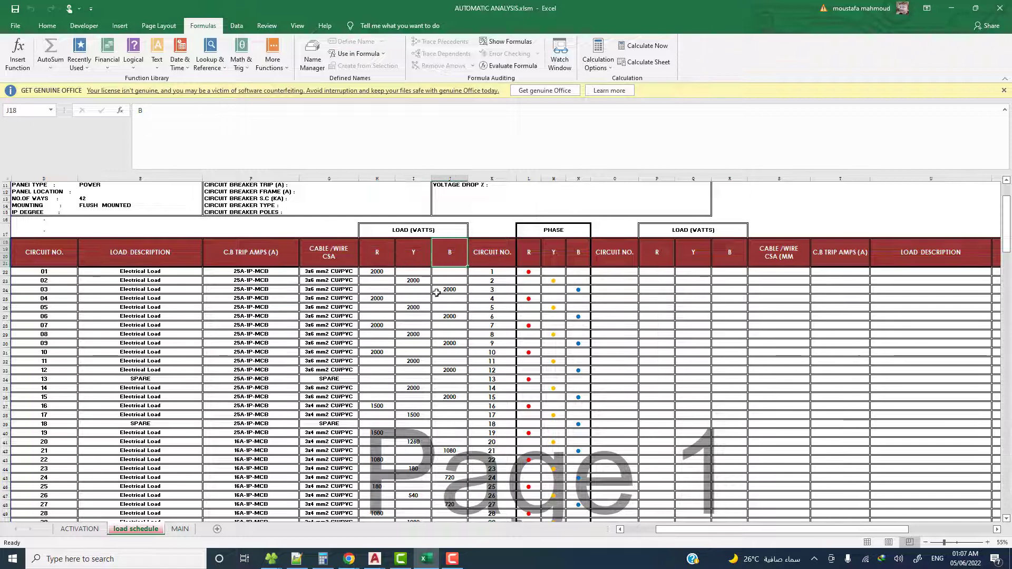
pyautogui.scroll(-8, 426, 291)
pyautogui.scroll(-3, 426, 292)
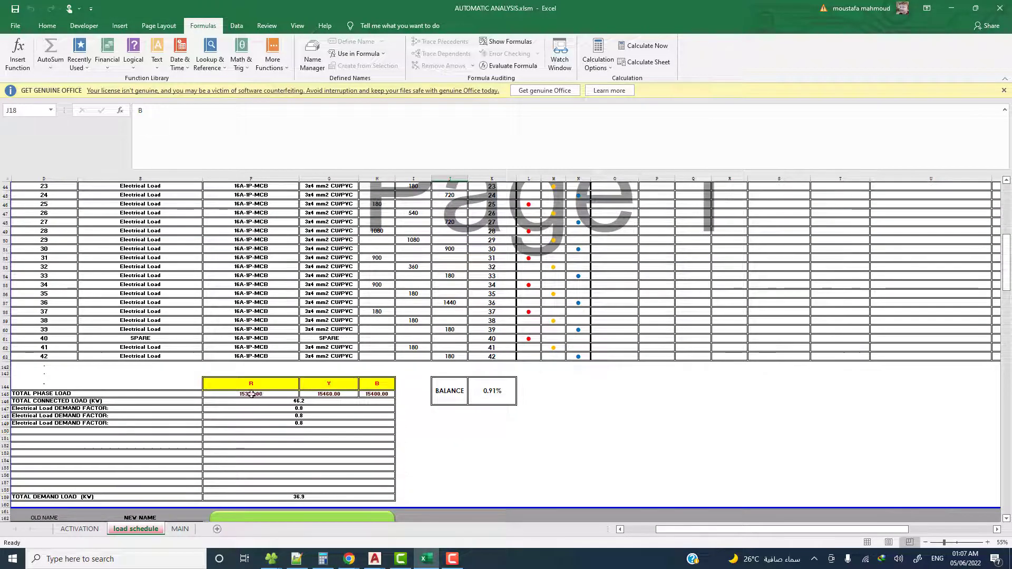
pyautogui.moveTo(247, 394); pyautogui.dragTo(371, 394)
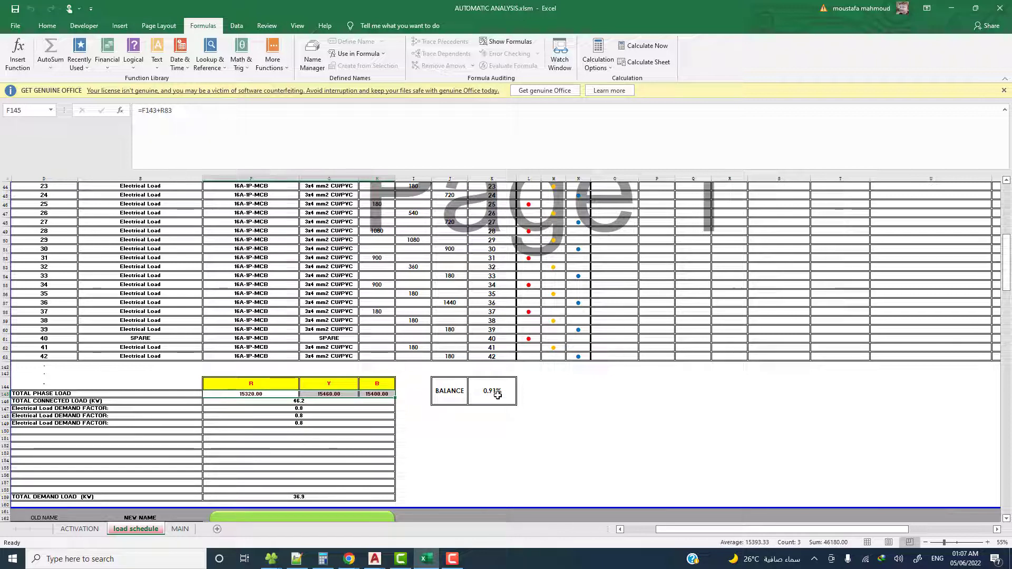
pyautogui.click(309, 403)
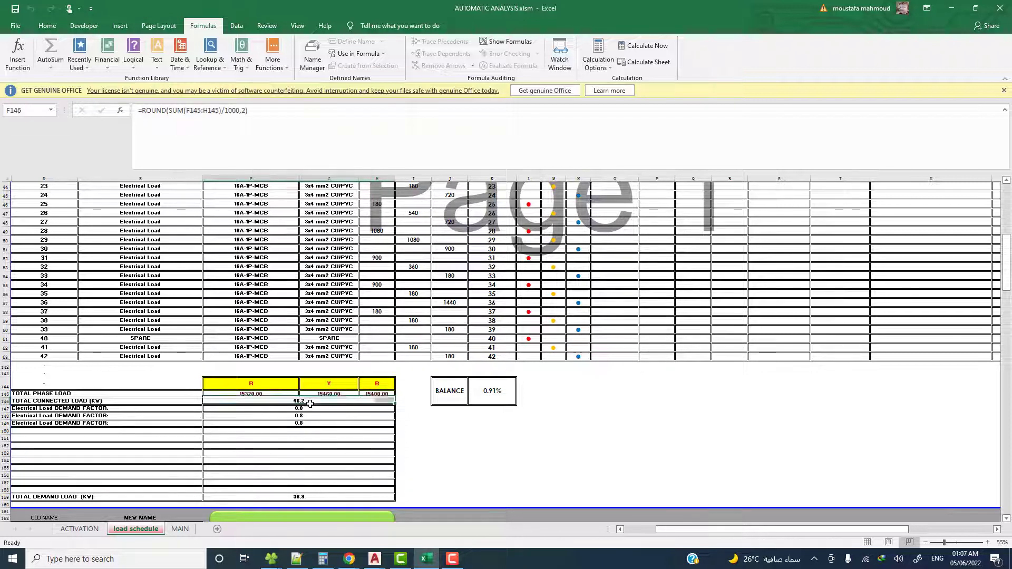
pyautogui.moveTo(309, 403); pyautogui.dragTo(308, 426)
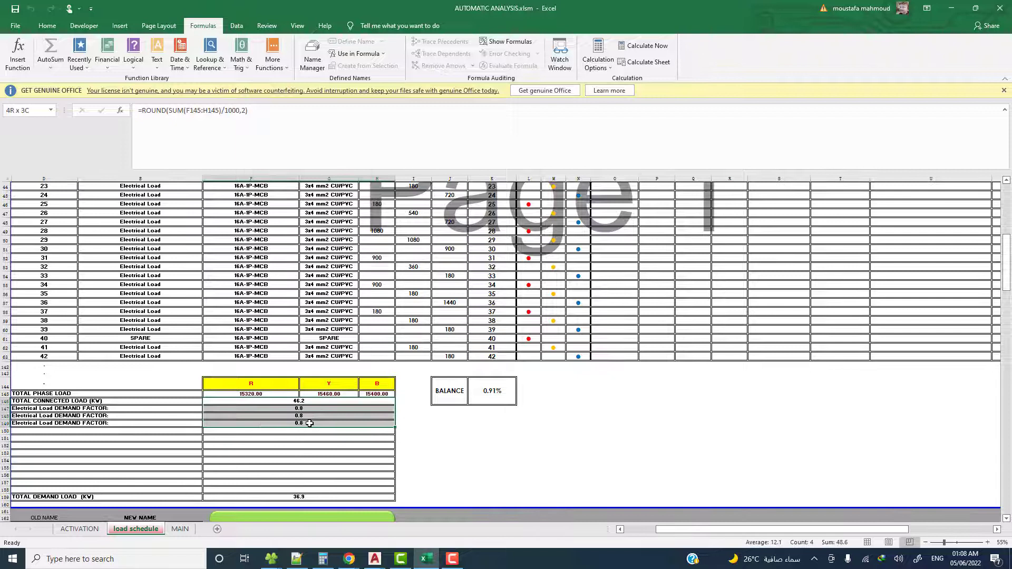
pyautogui.moveTo(96, 408); pyautogui.dragTo(96, 432)
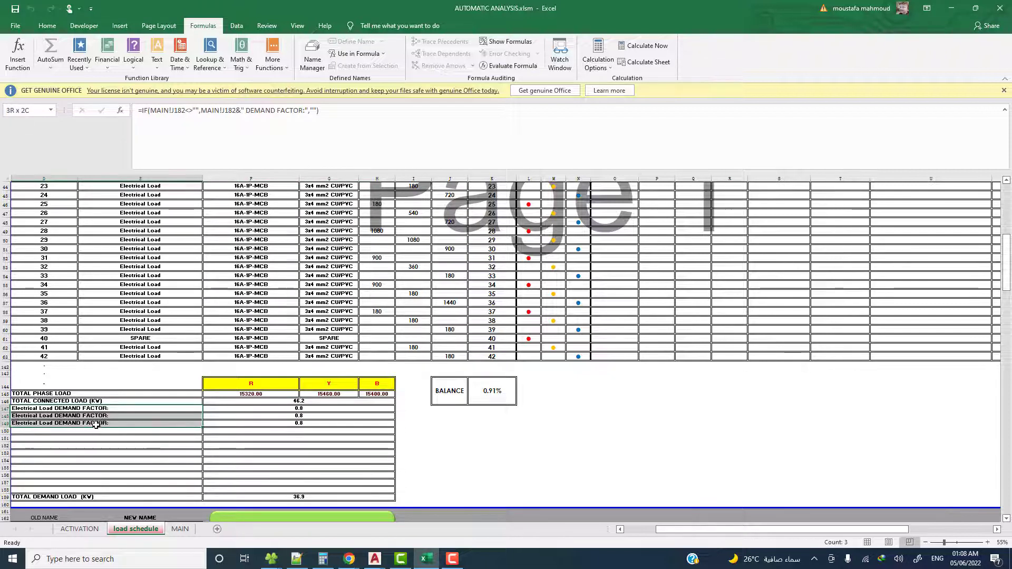
pyautogui.moveTo(299, 409); pyautogui.dragTo(306, 417)
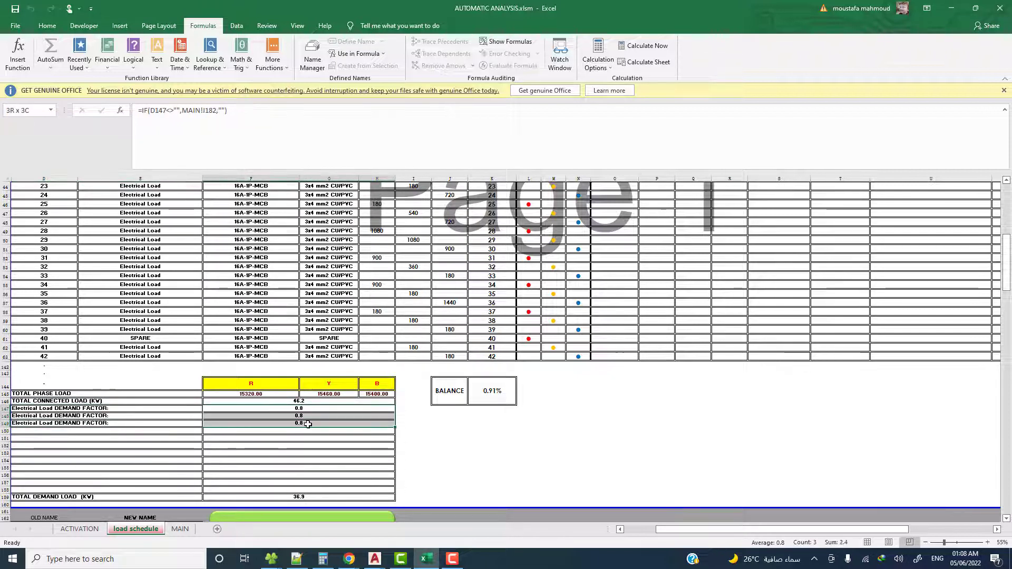
pyautogui.click(279, 496)
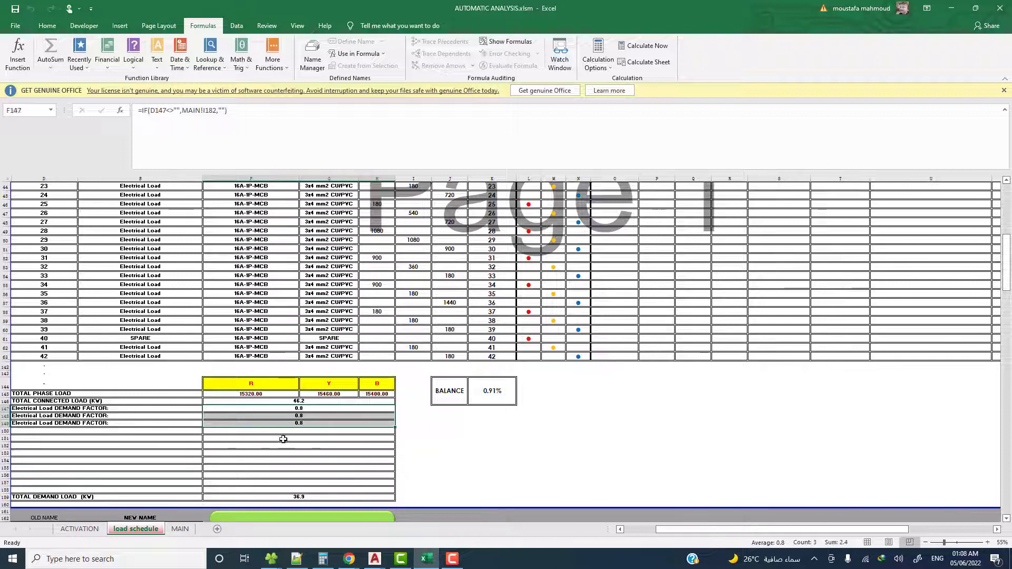
pyautogui.scroll(-3, 216, 404)
pyautogui.click(119, 416)
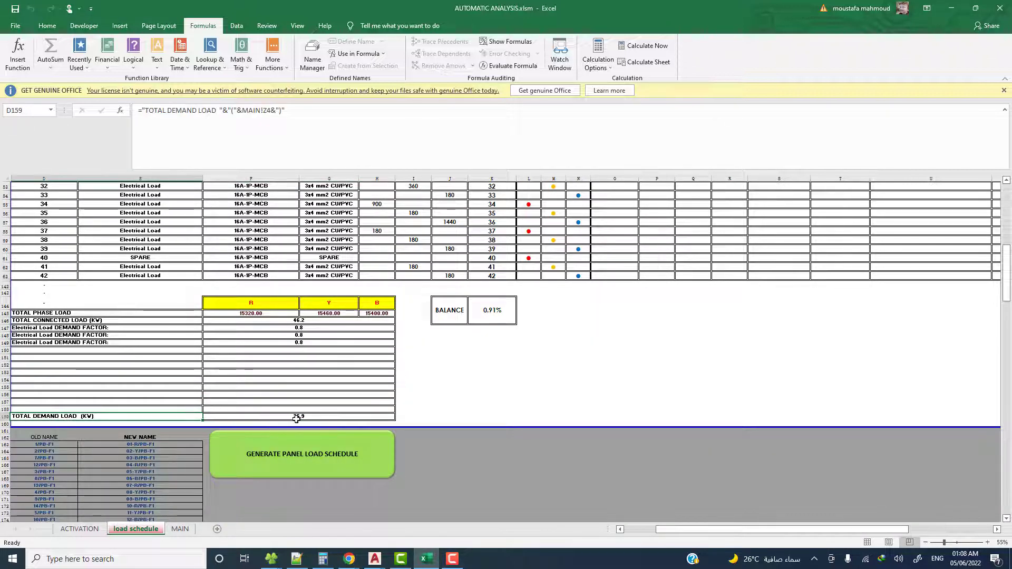
pyautogui.click(951, 11)
# Zoom into the drawing to view phase-lettered circuit labels like 20-Y/PB-F1.
pyautogui.scroll(2, 359, 294)
pyautogui.scroll(3, 359, 294)
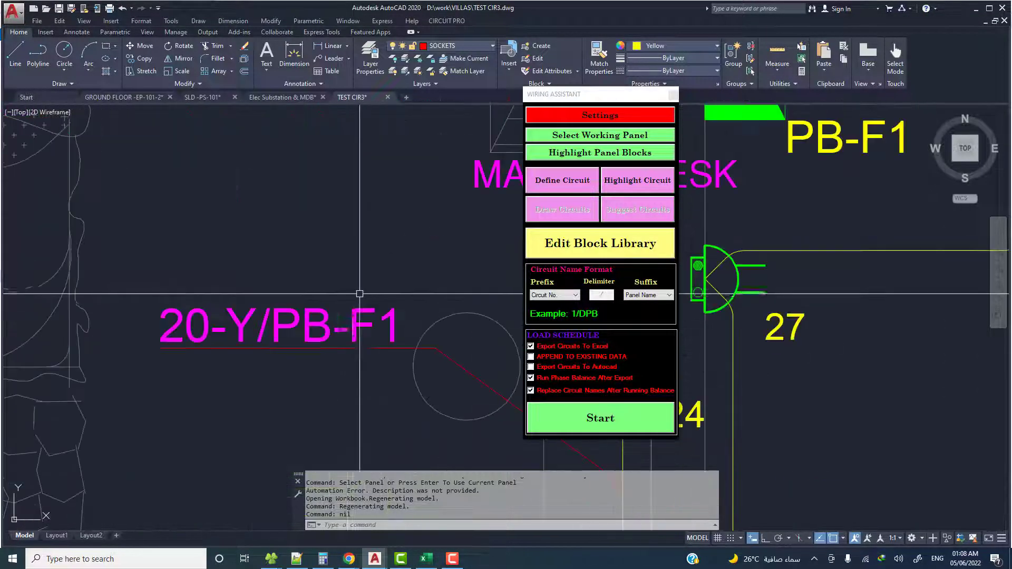